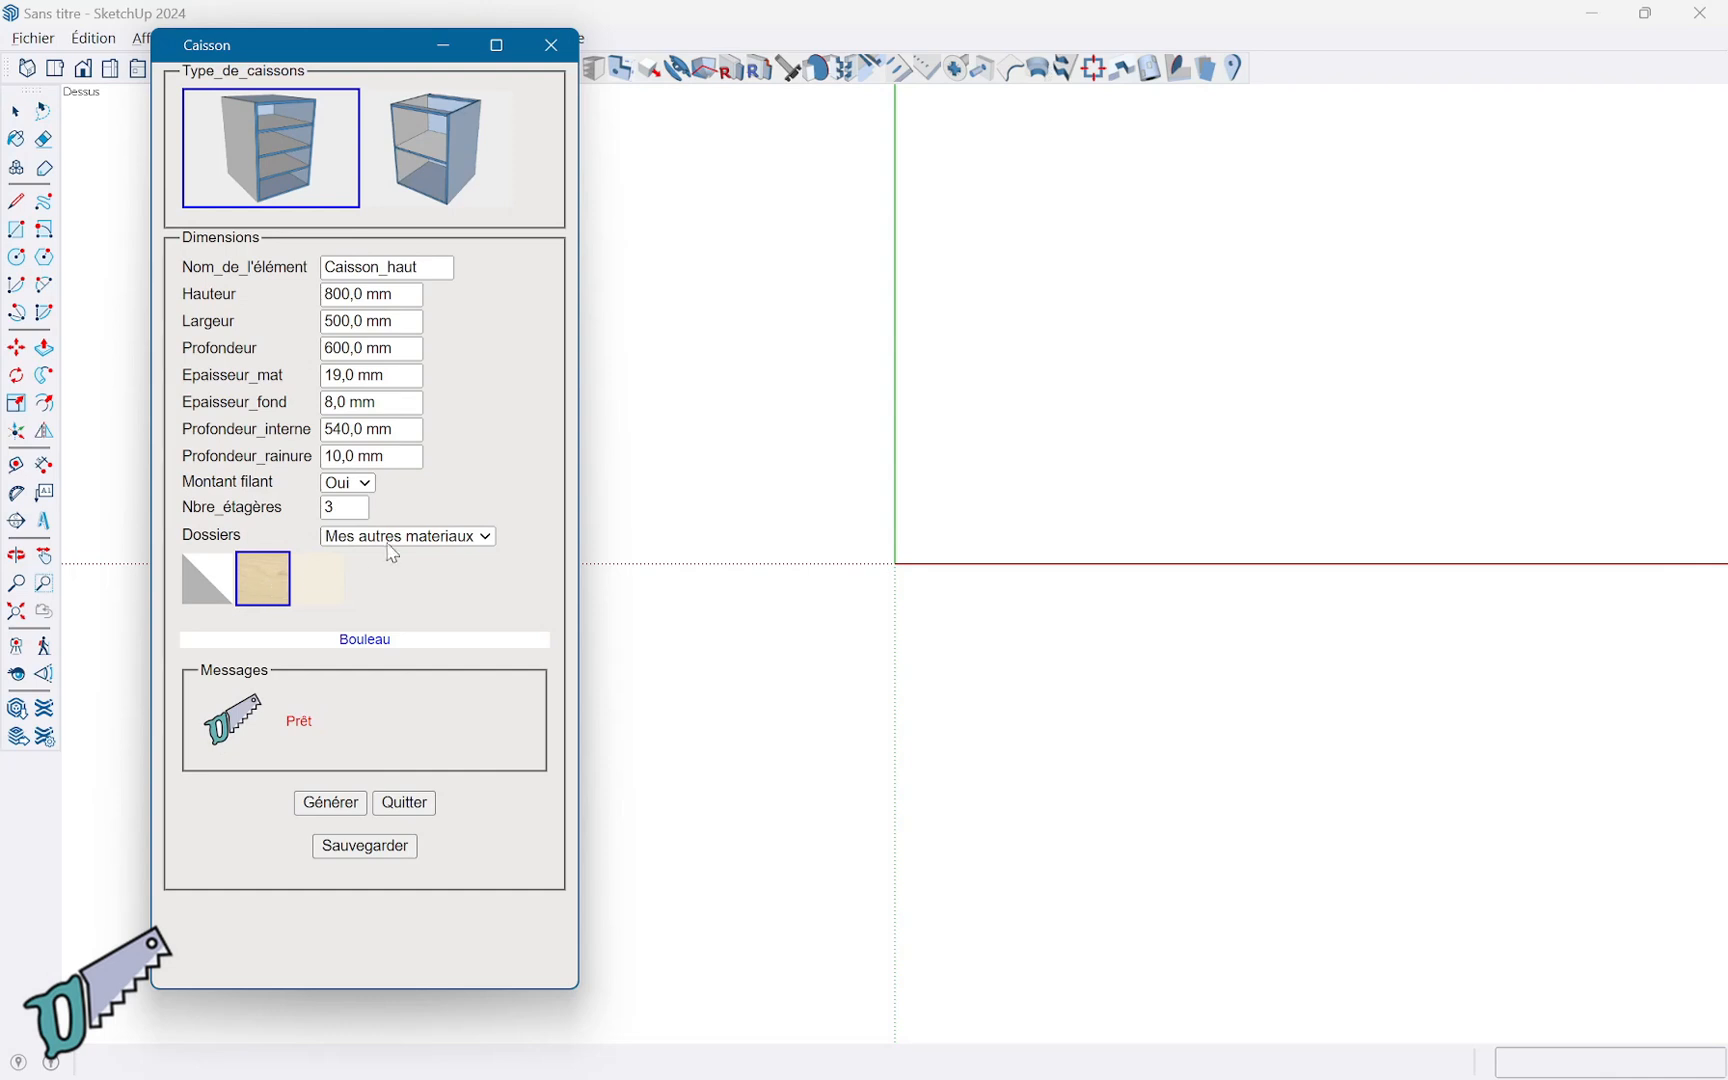
# Switch the materials folder to Mes_materiaux and name the cabinet A.
pyautogui.click(402, 537)
pyautogui.click(409, 574)
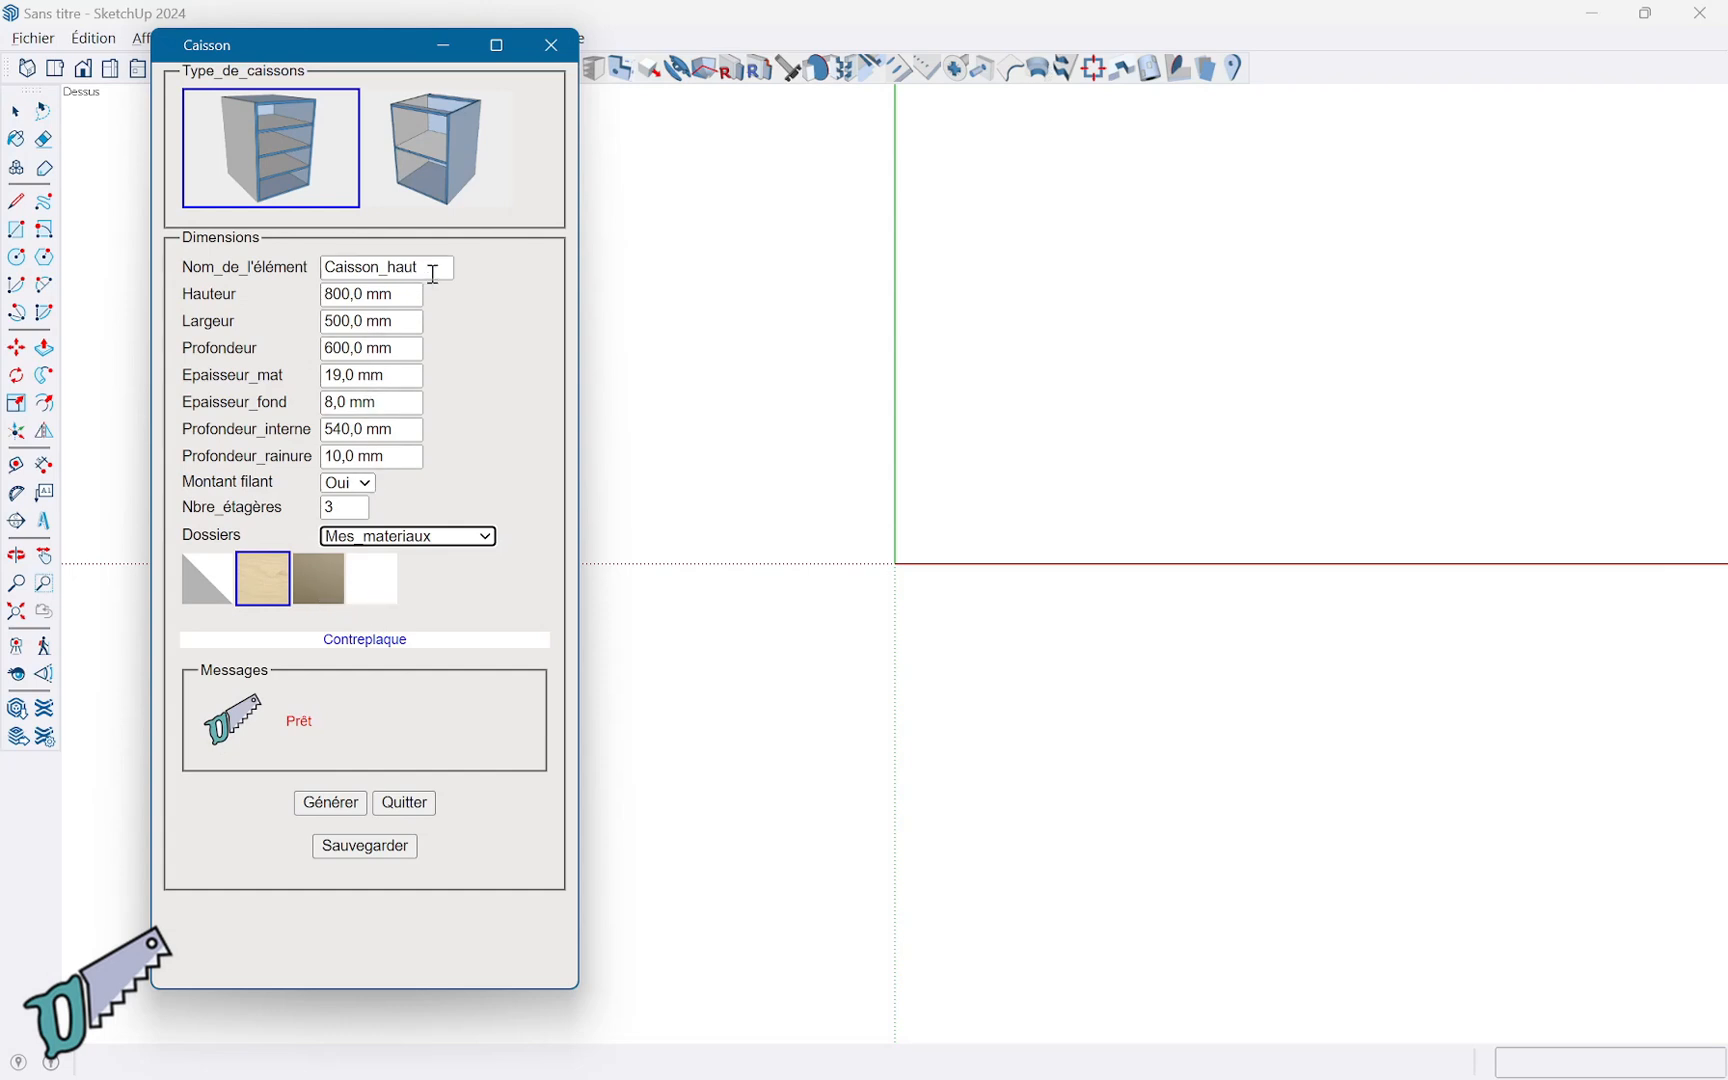
pyautogui.moveTo(433, 273); pyautogui.dragTo(300, 283)
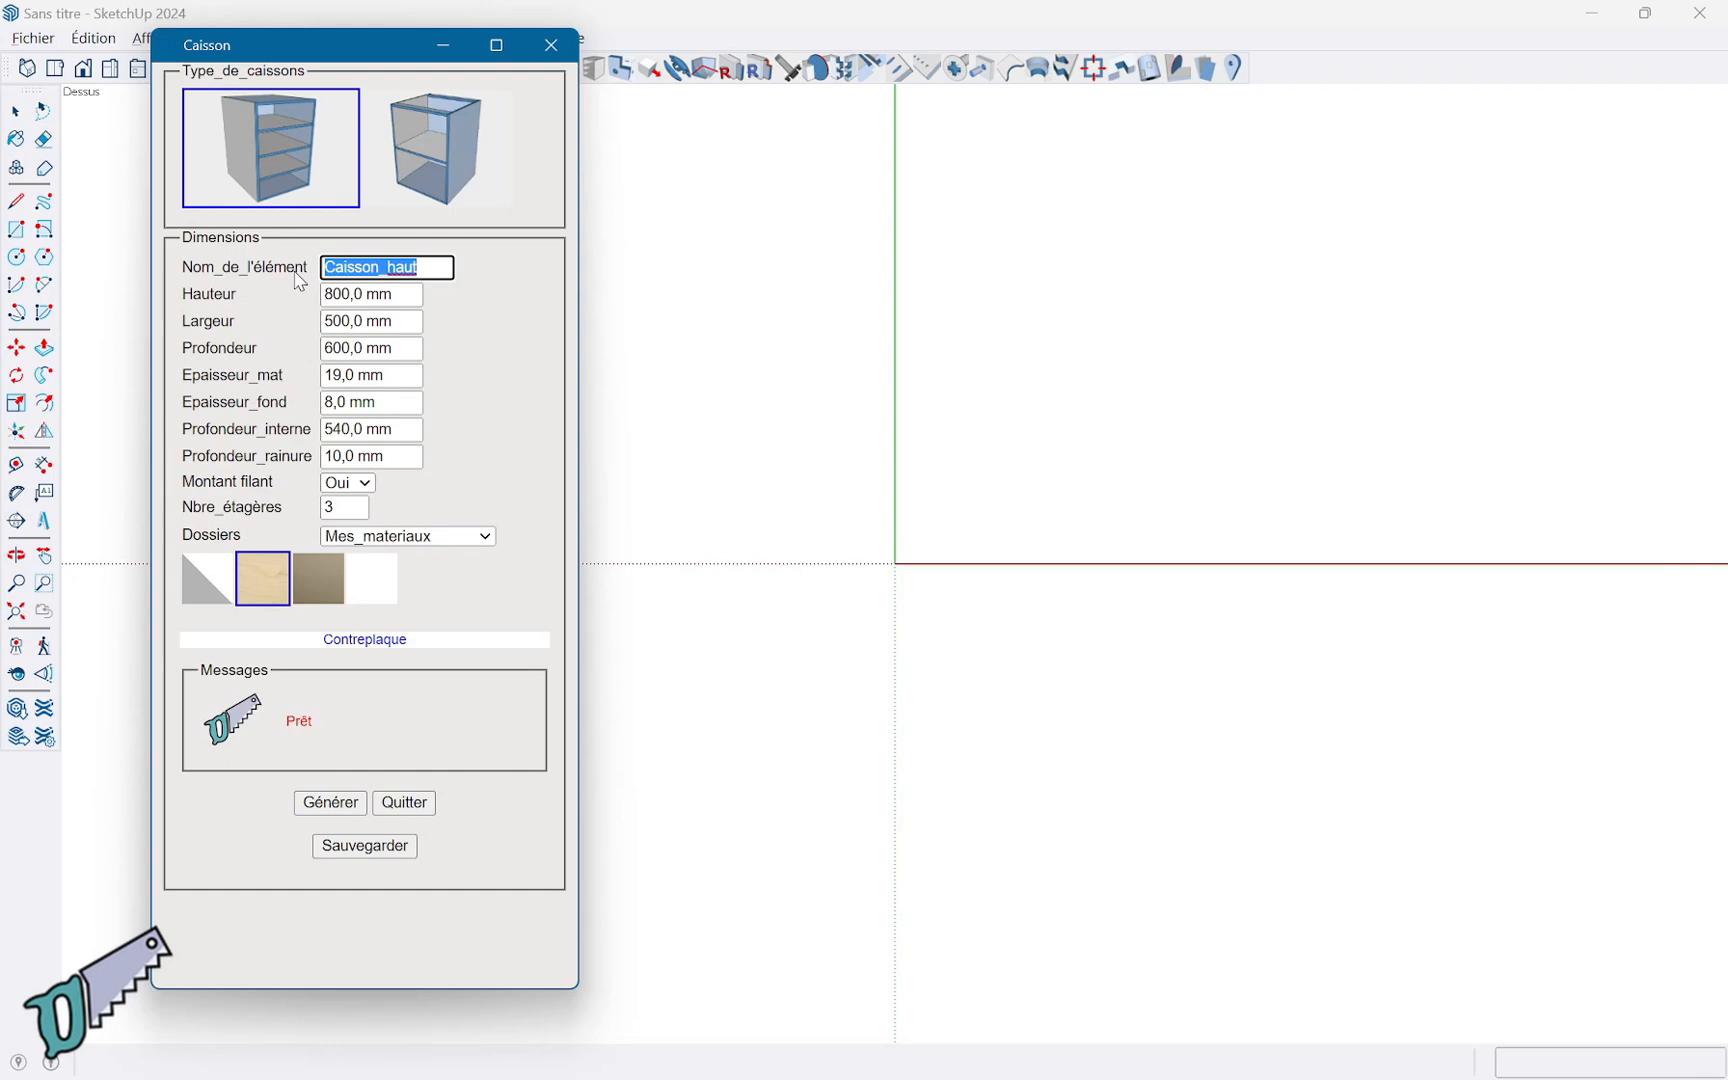
pyautogui.write('A')
pyautogui.press('Tab')
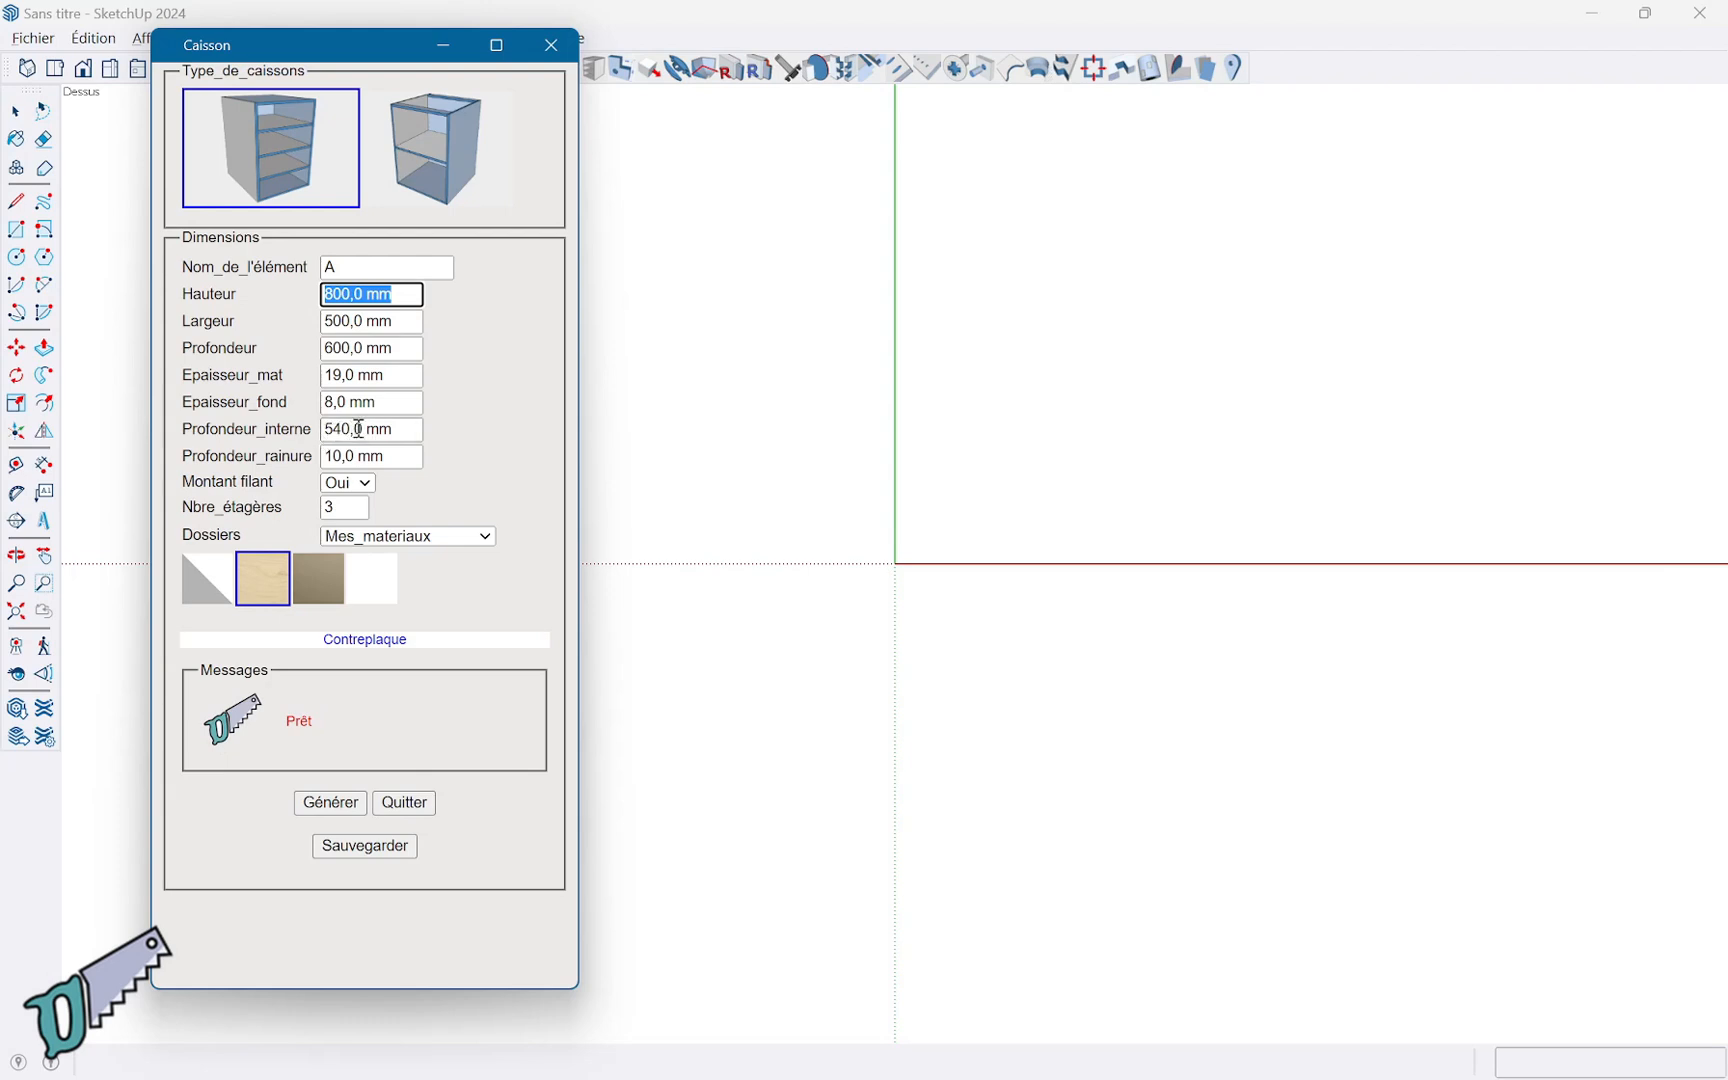
# Switch the Montant filant option to Non and back to Oui.
pyautogui.click(363, 487)
pyautogui.click(354, 502)
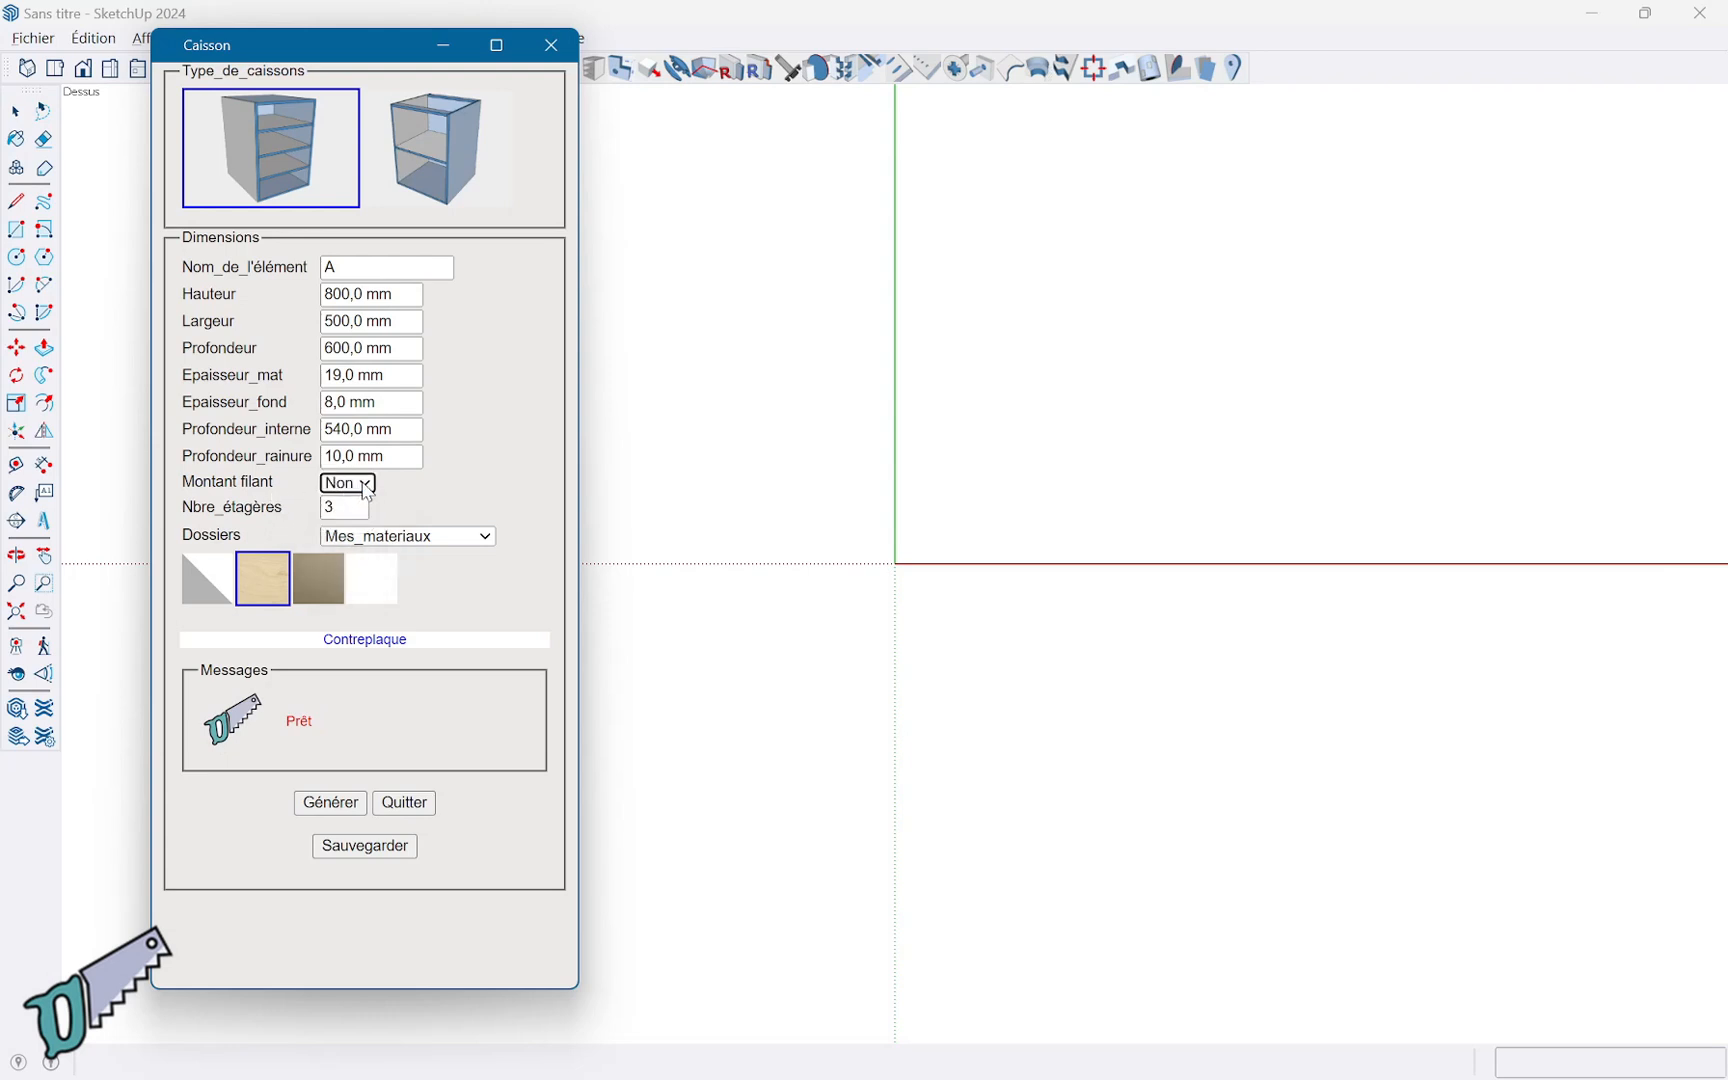
pyautogui.click(366, 487)
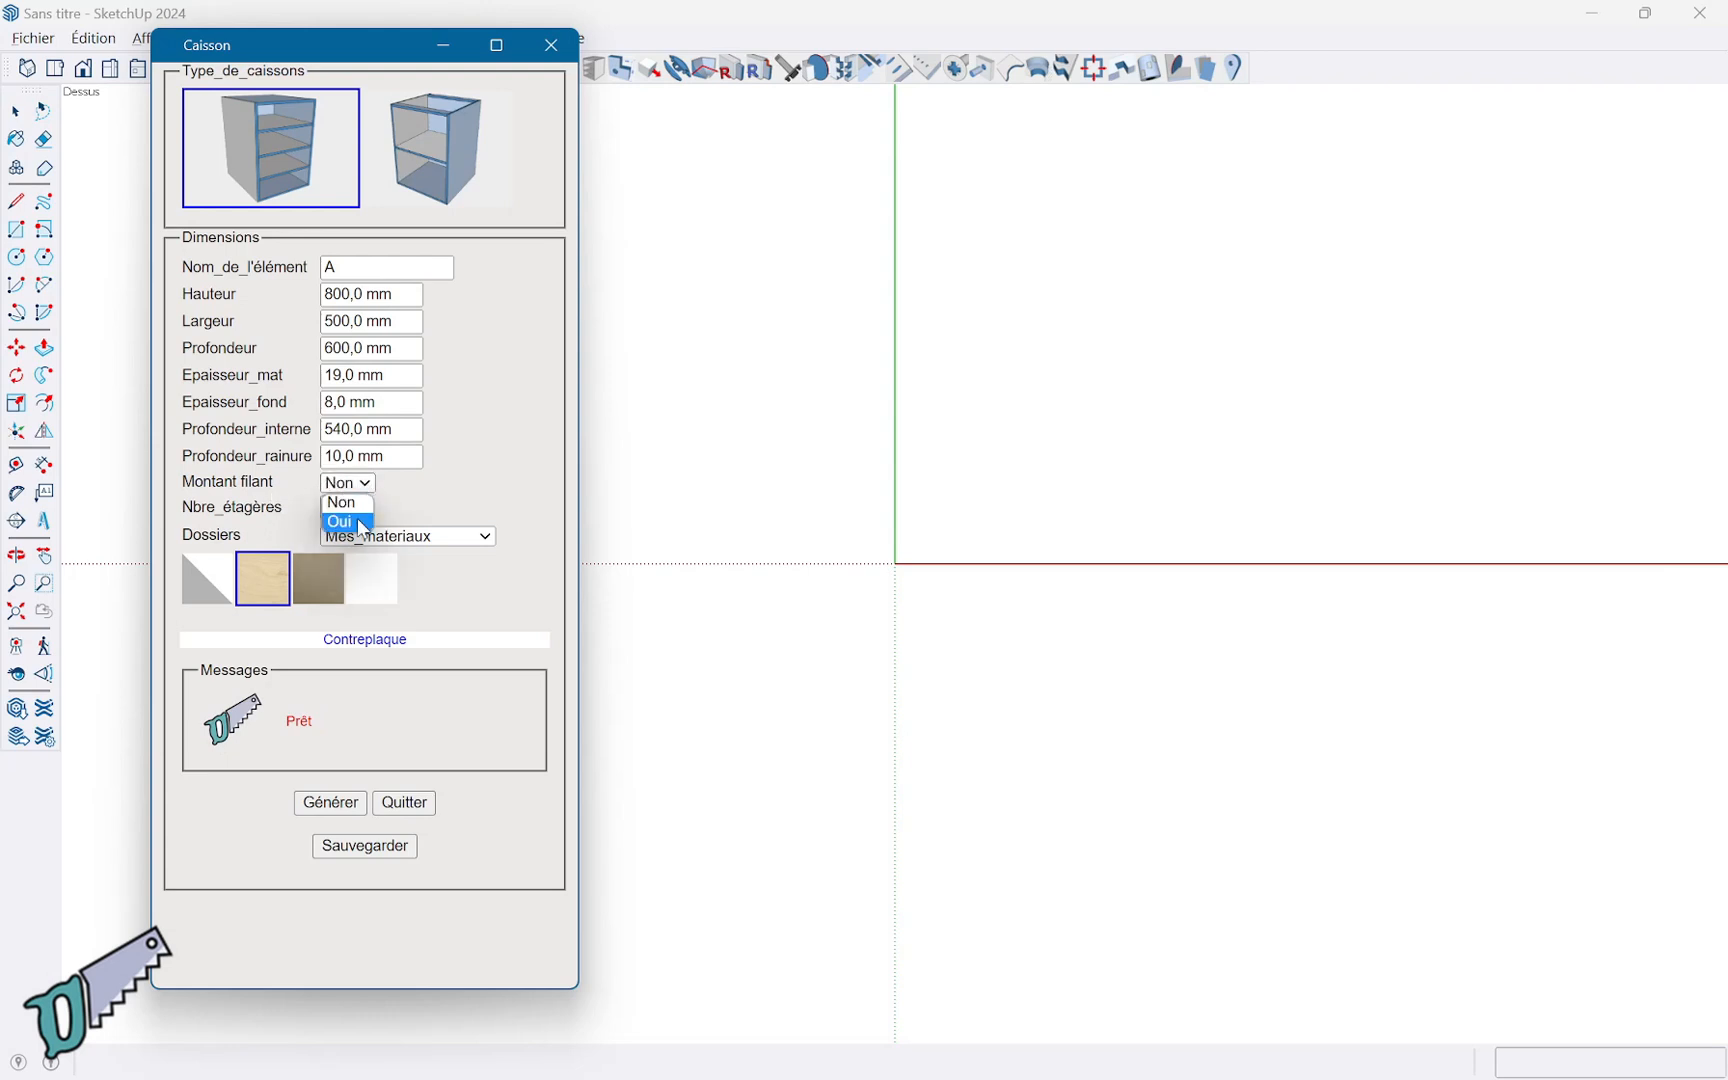
pyautogui.click(345, 522)
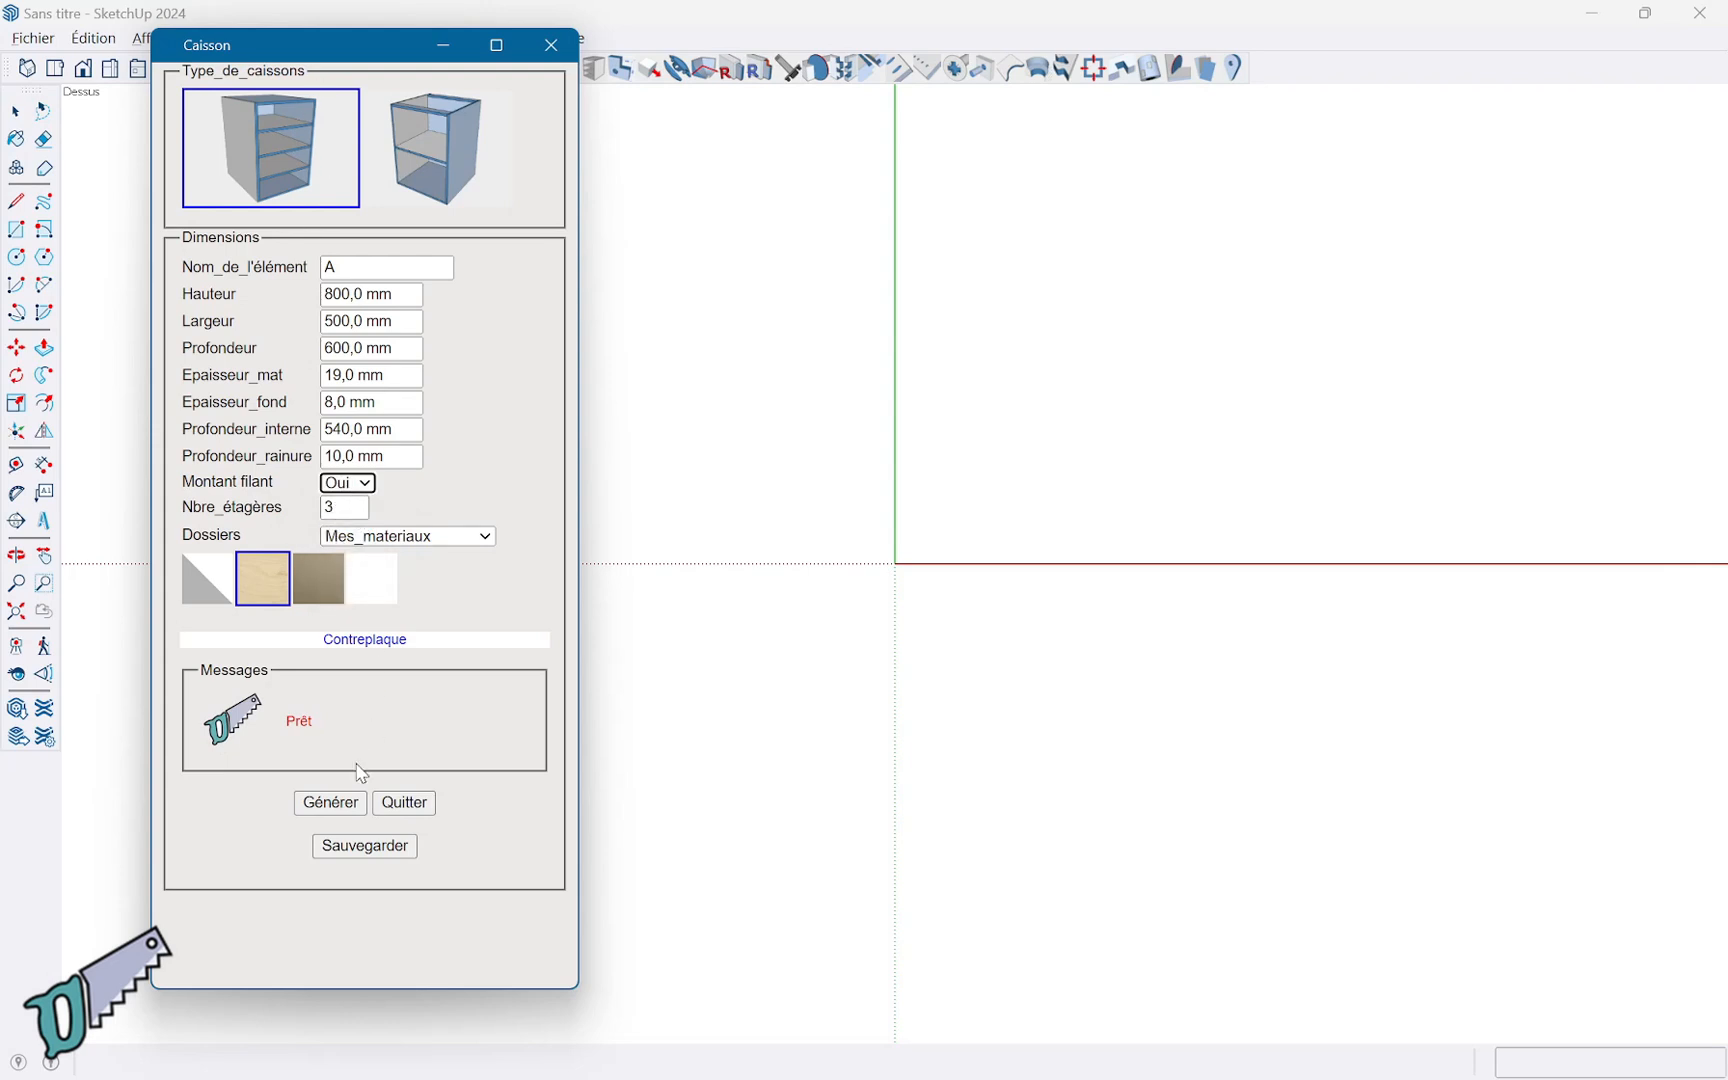
# Generate cabinet A in Contreplaque and place its front lower corner at the model origin.
pyautogui.click(330, 802)
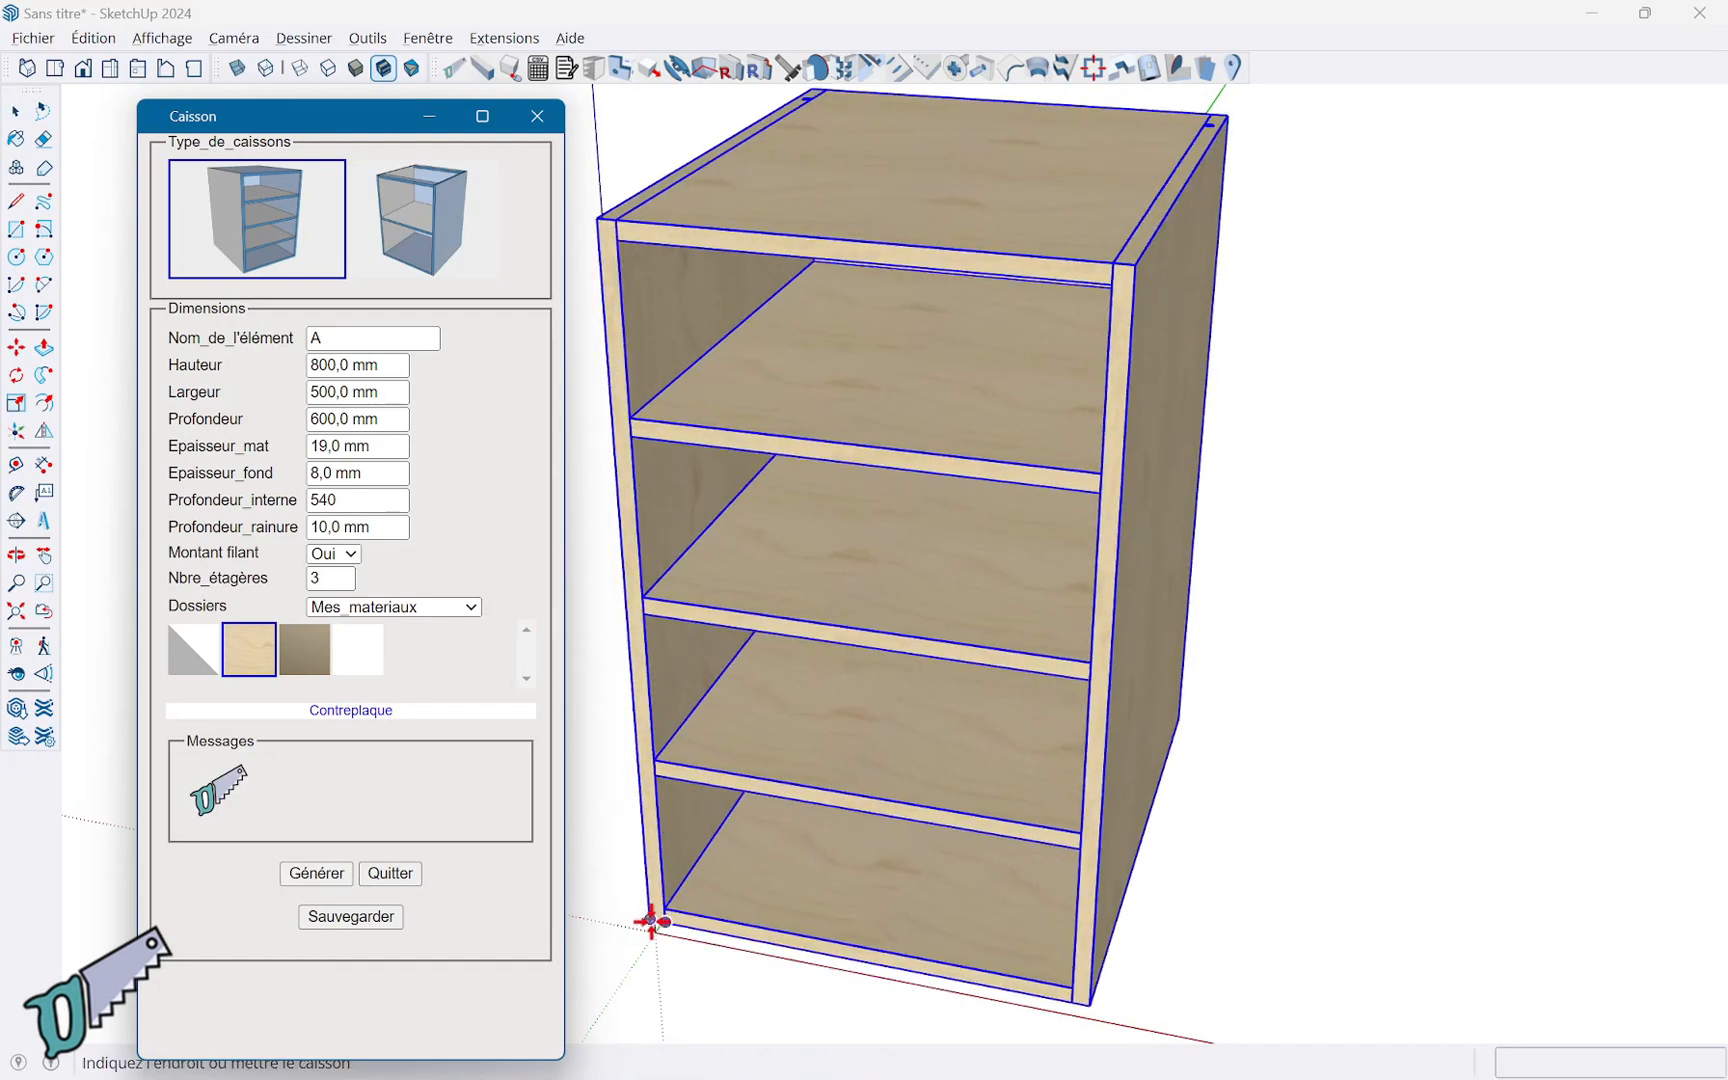
pyautogui.click(660, 935)
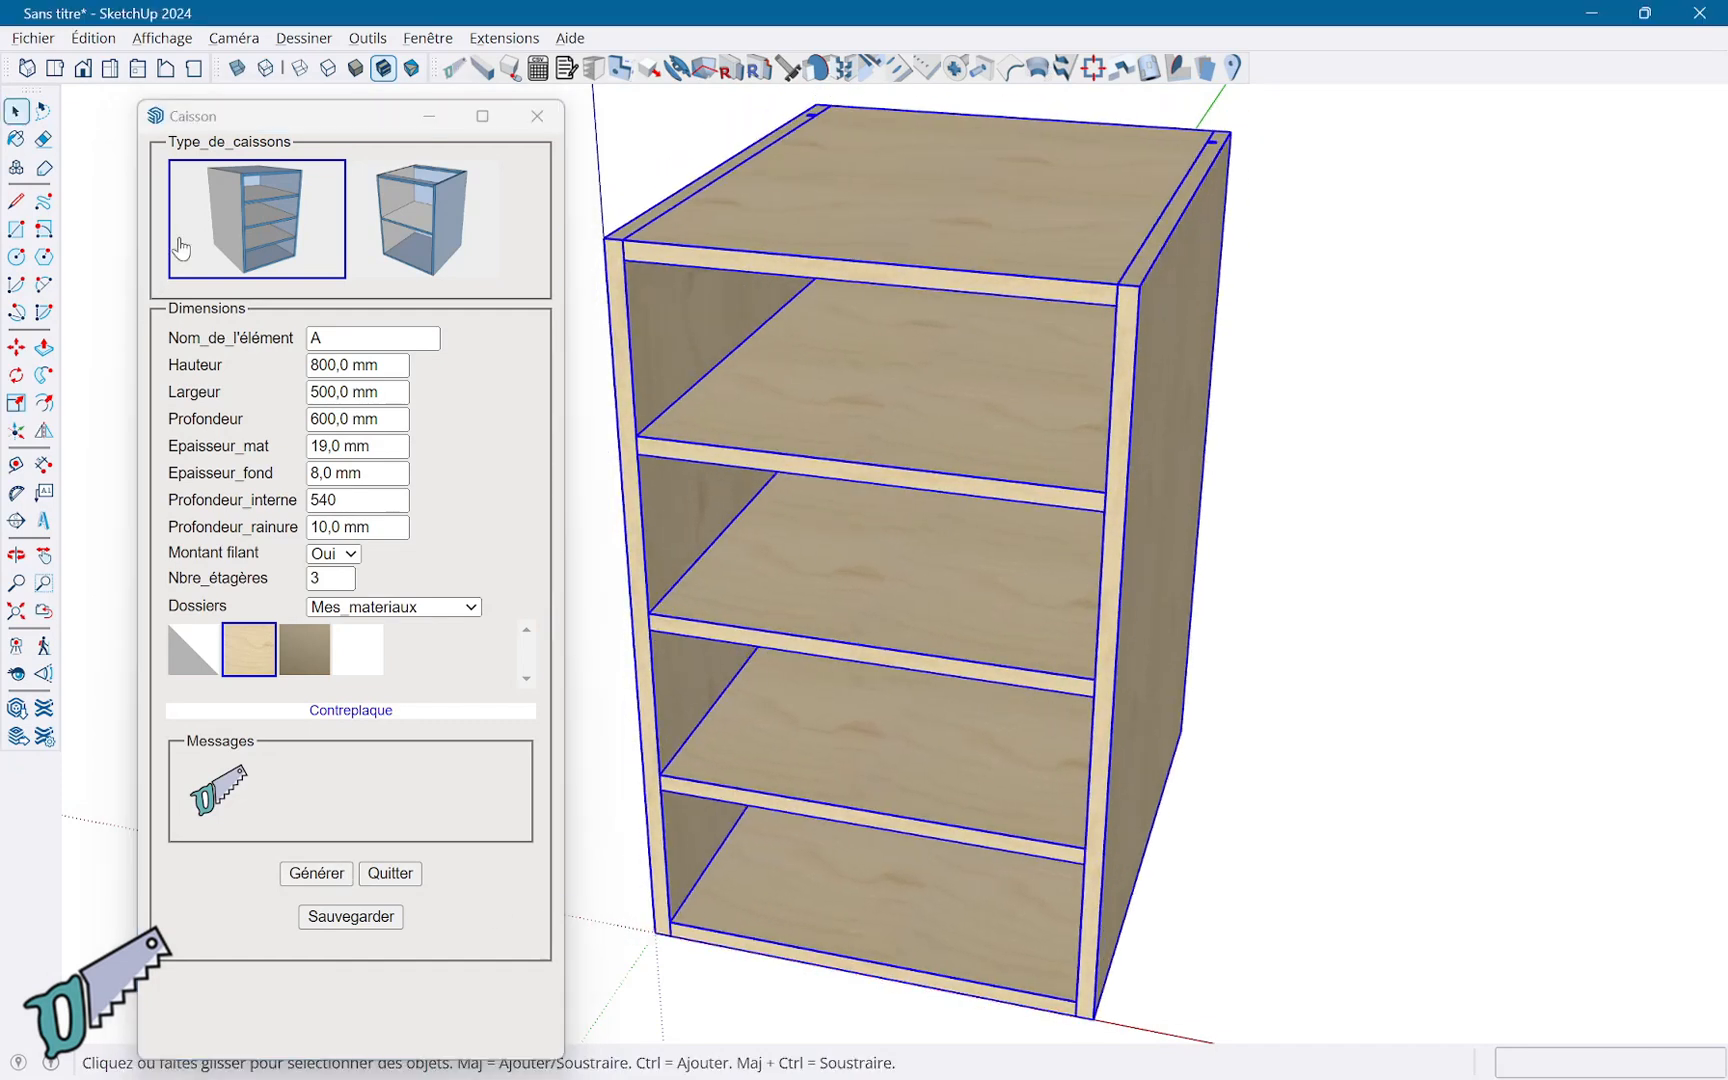
# Name the second cabinet B and set its internal depth (Profondeur_interne) to 592 mm.
pyautogui.click(310, 338)
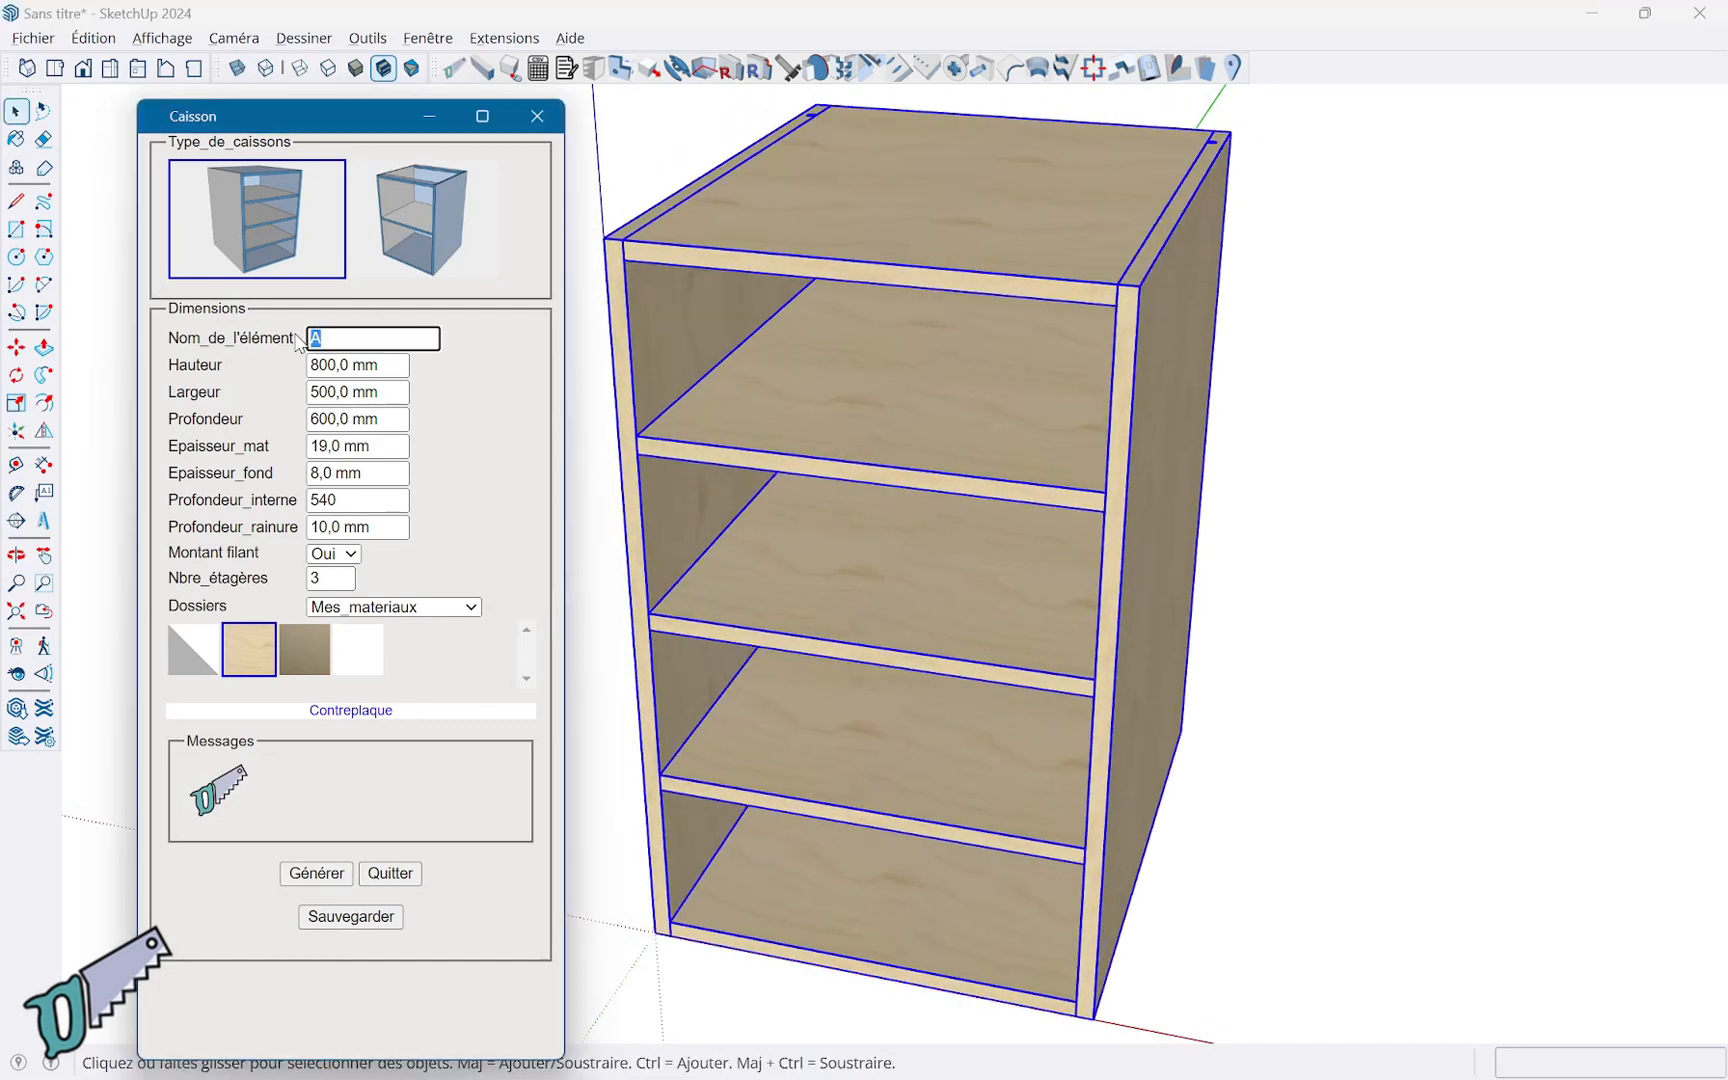
pyautogui.press('Tab')
pyautogui.press('Tab')
pyautogui.press('Tab')
pyautogui.press('Tab')
pyautogui.press('Tab')
pyautogui.press('Tab')
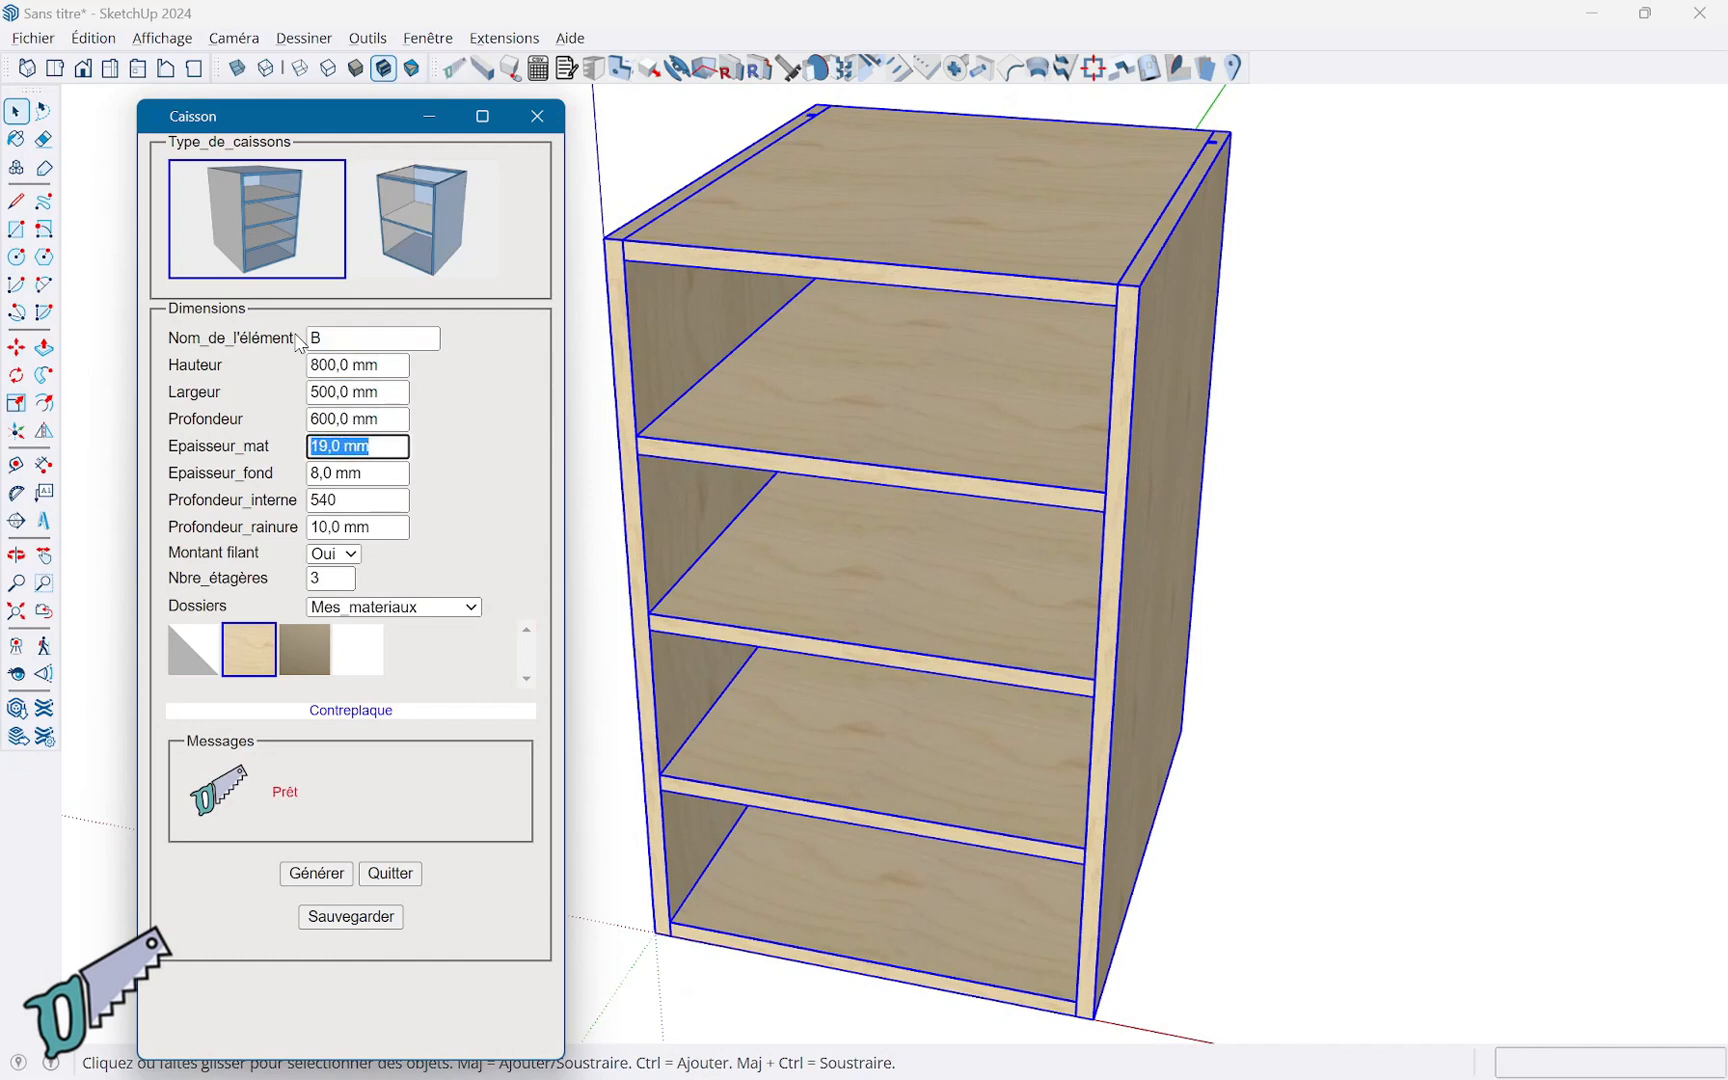
pyautogui.write('592')
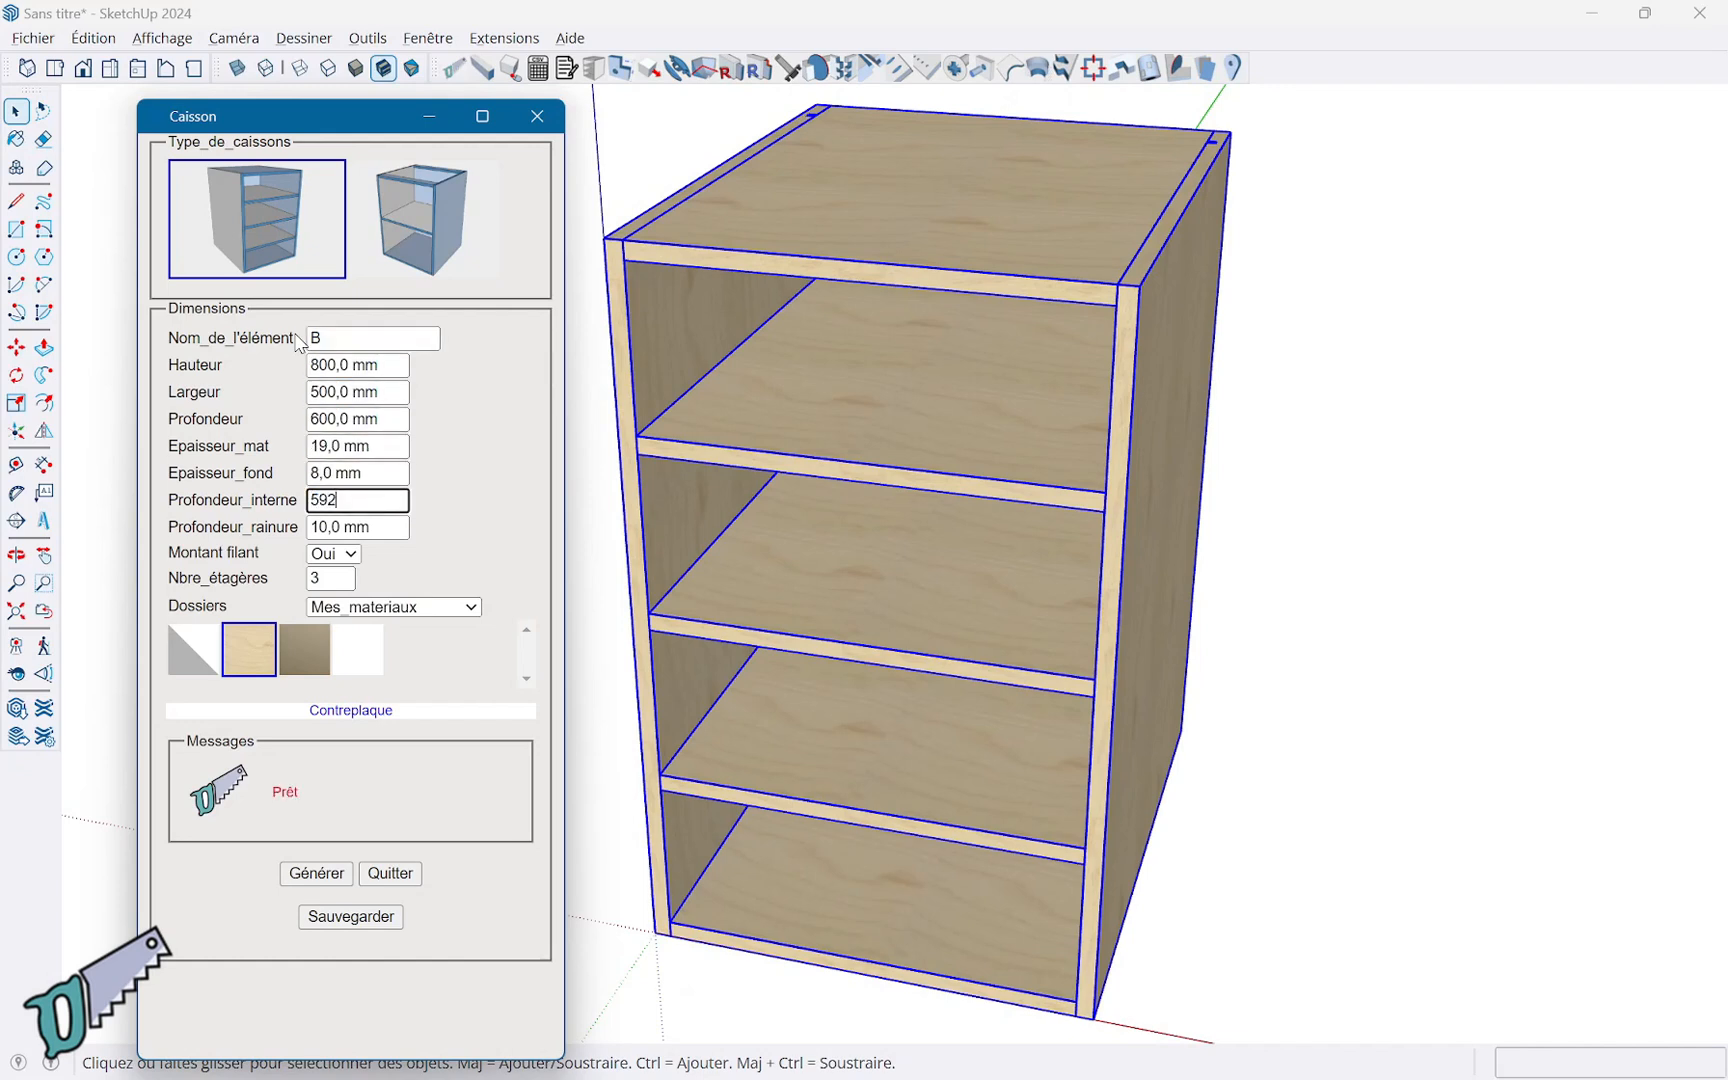
pyautogui.press('Tab')
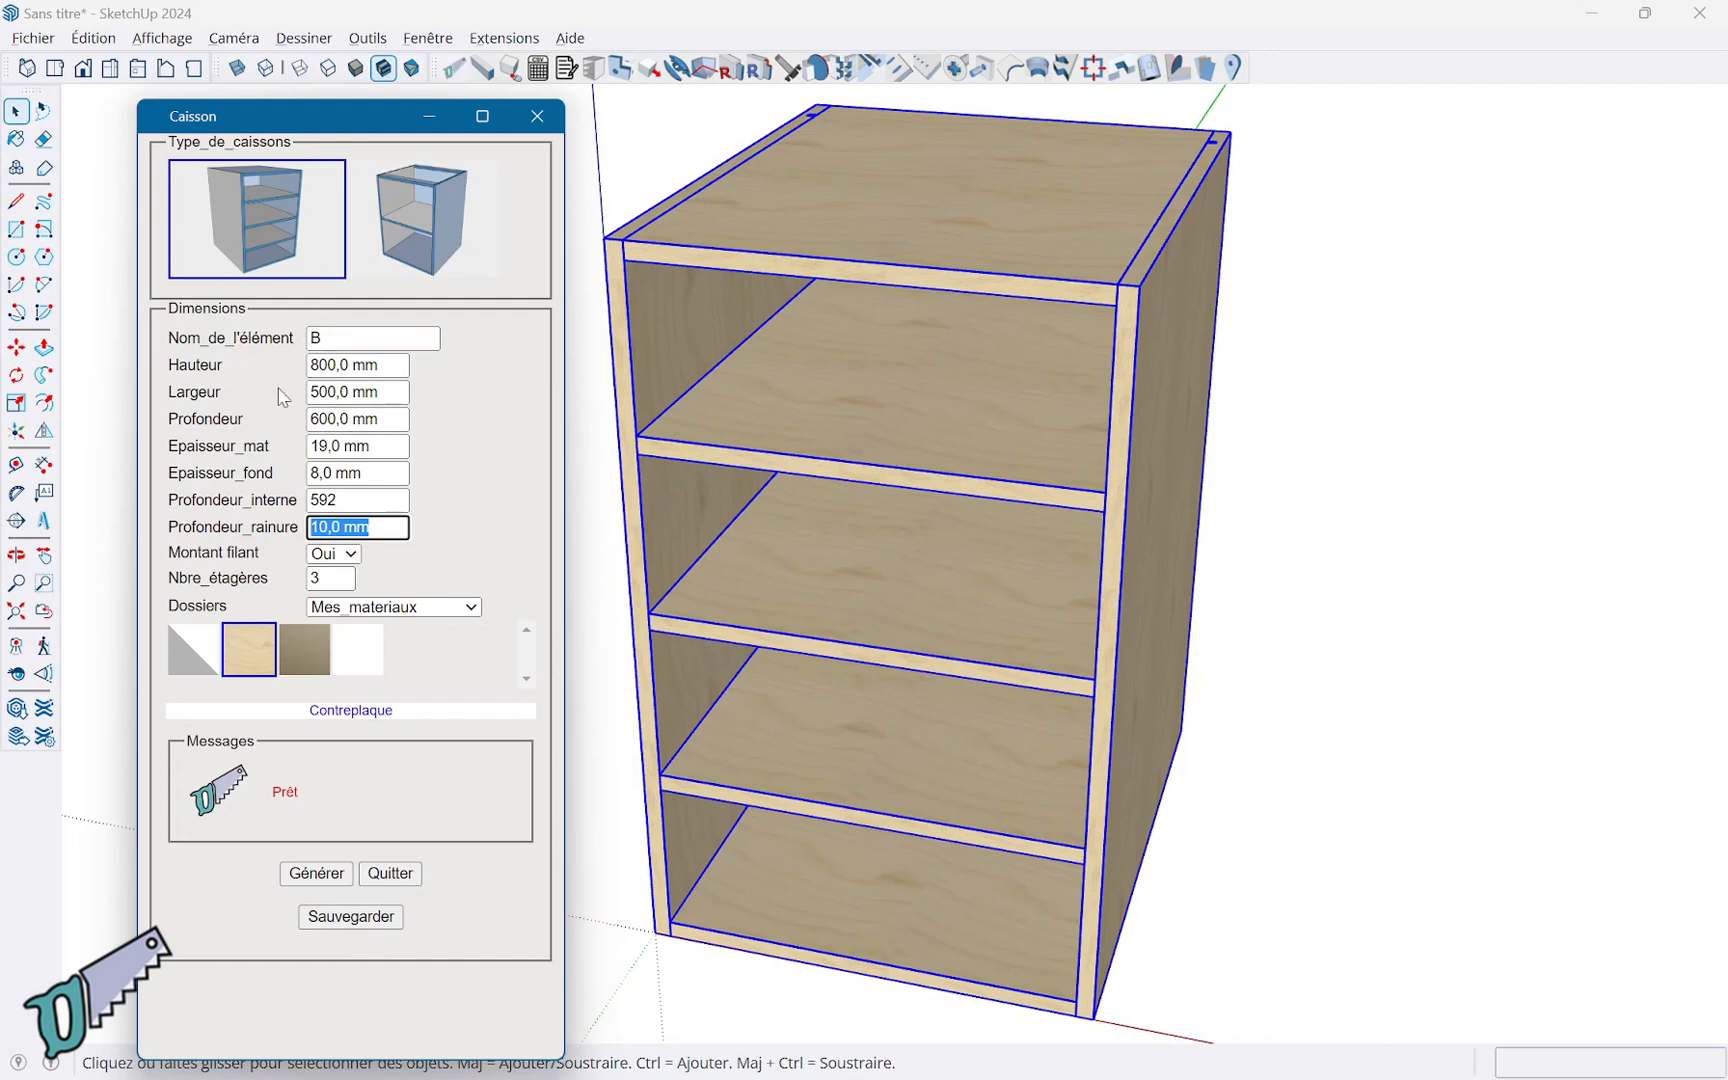
# Choose the MDF material, generate cabinet B and place it directly against the right side of the plywood cabinet.
pyautogui.click(310, 660)
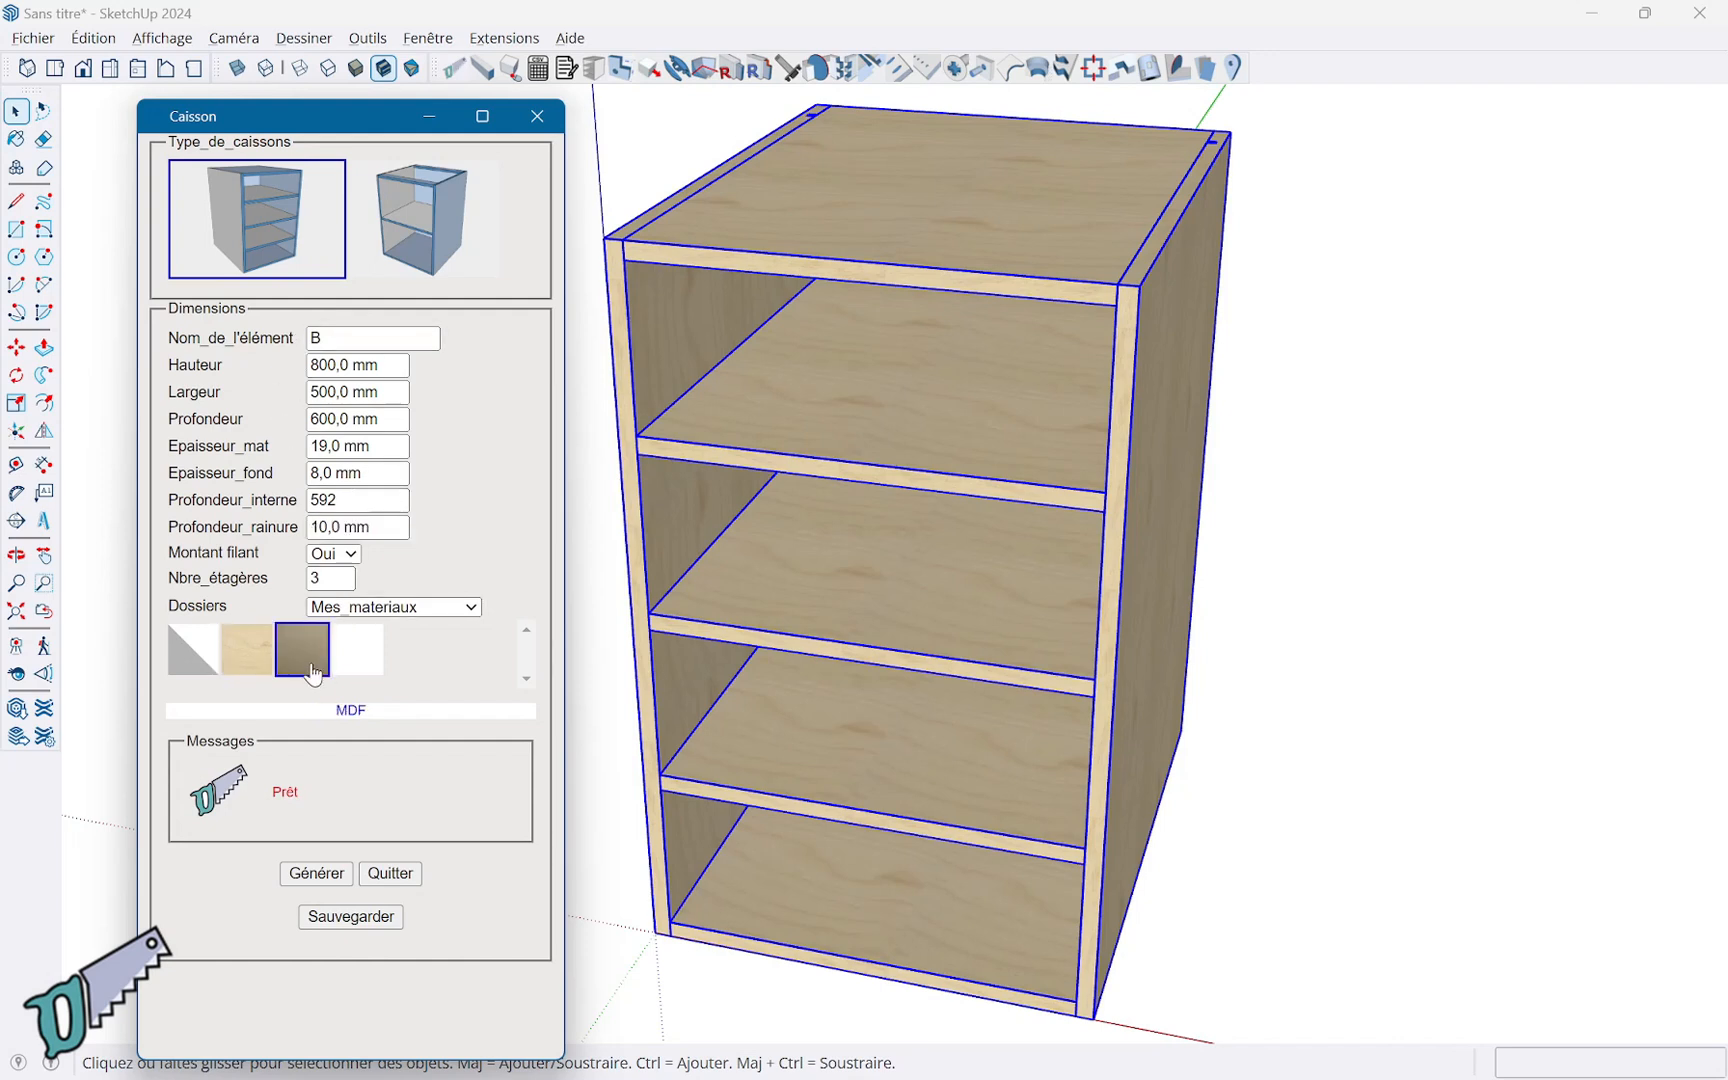
pyautogui.click(316, 874)
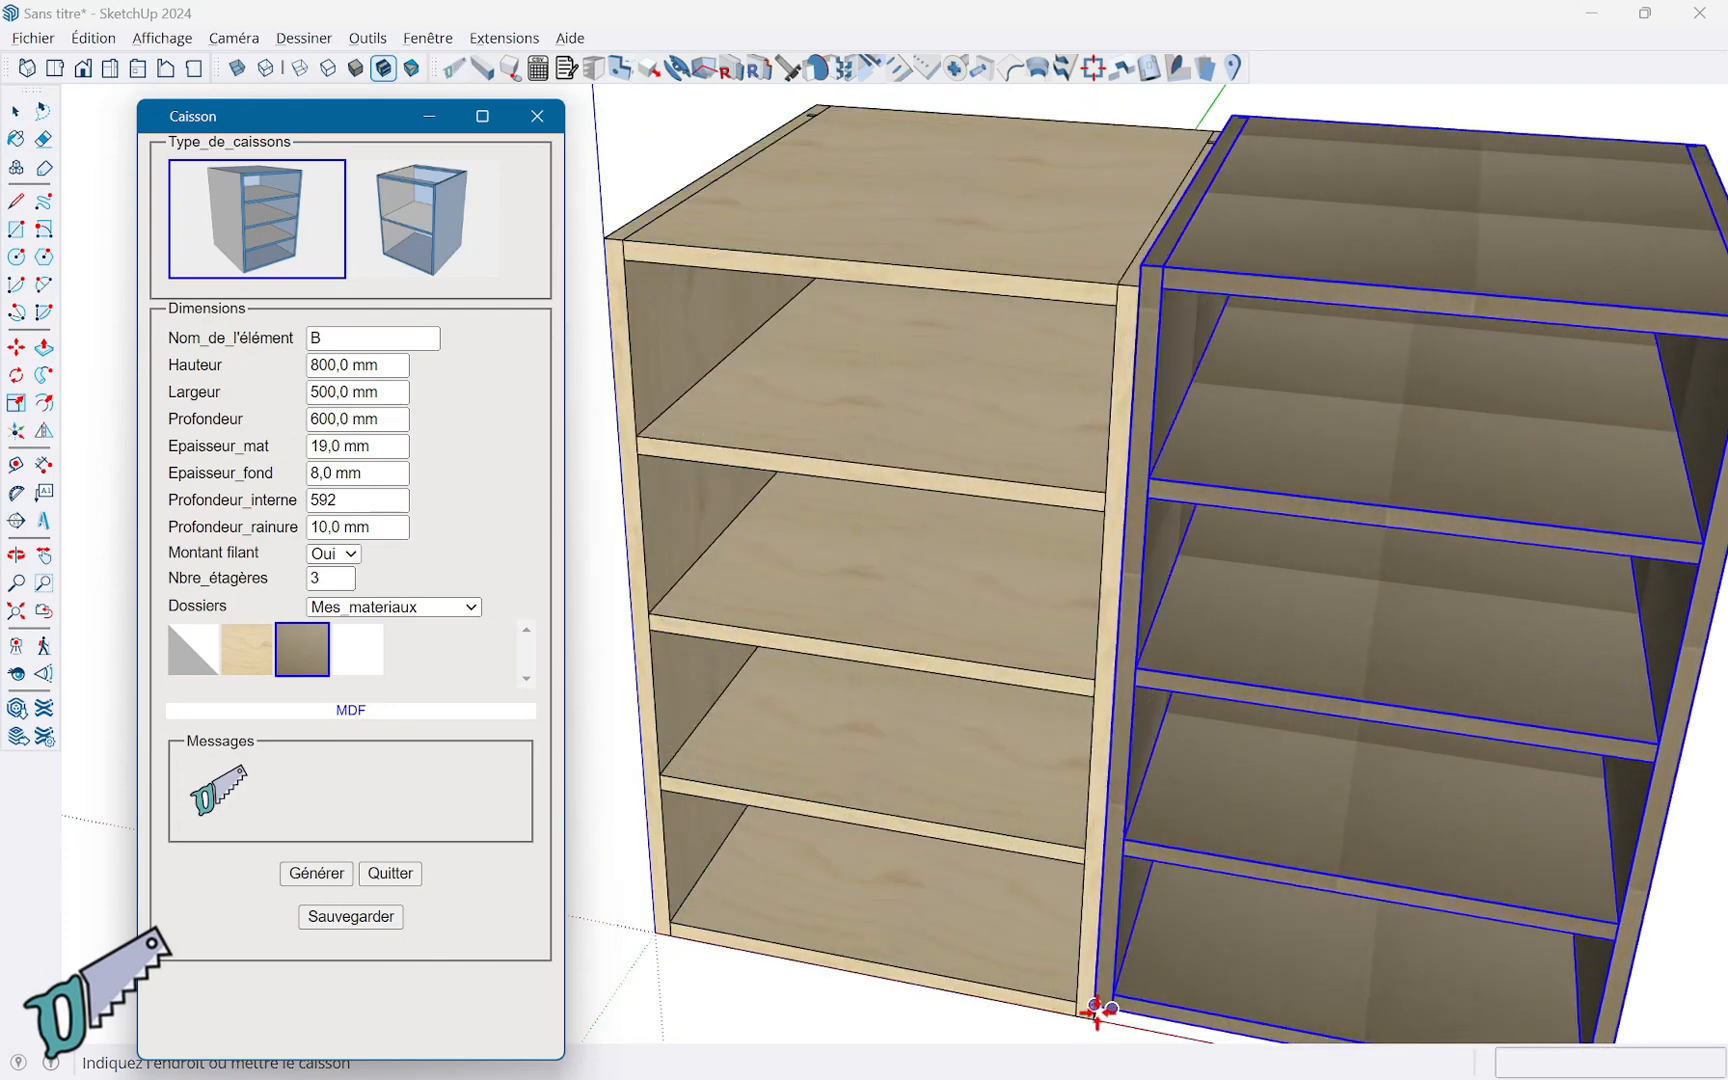
pyautogui.click(1090, 1025)
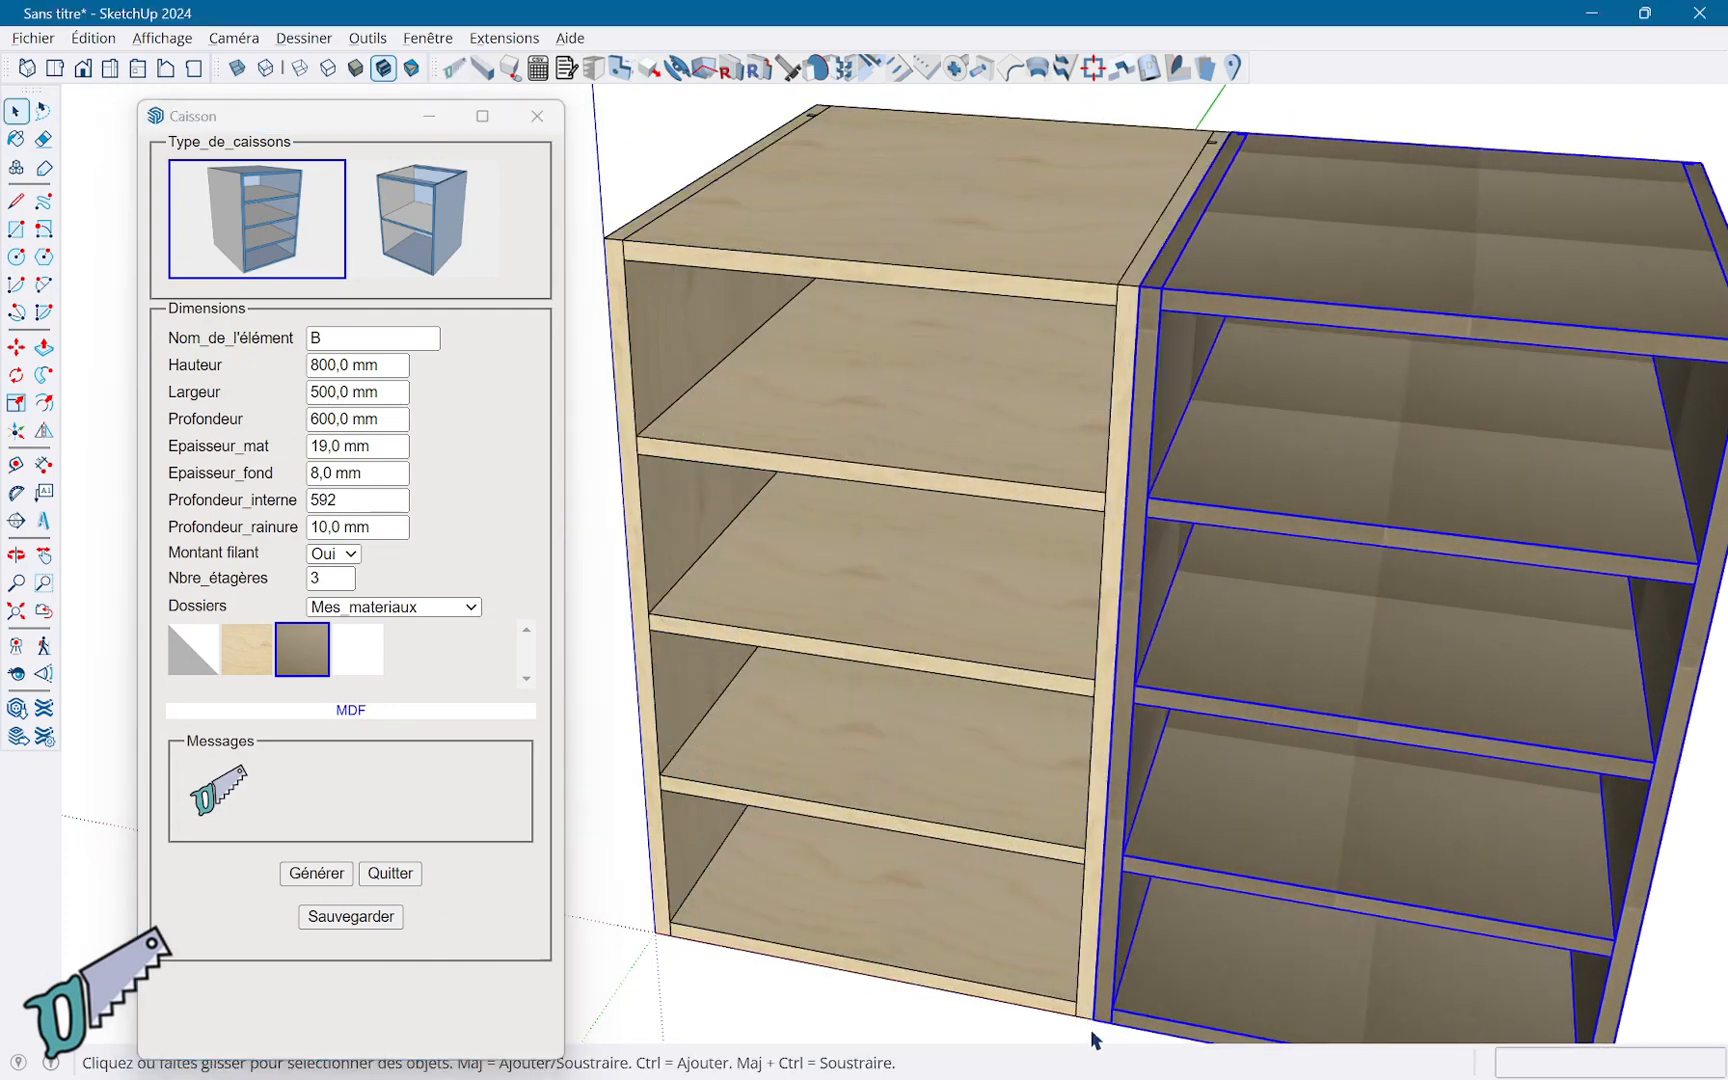
# Name the third cabinet C and set its internal depth (Profondeur_interne) to 600 mm.
pyautogui.click(360, 331)
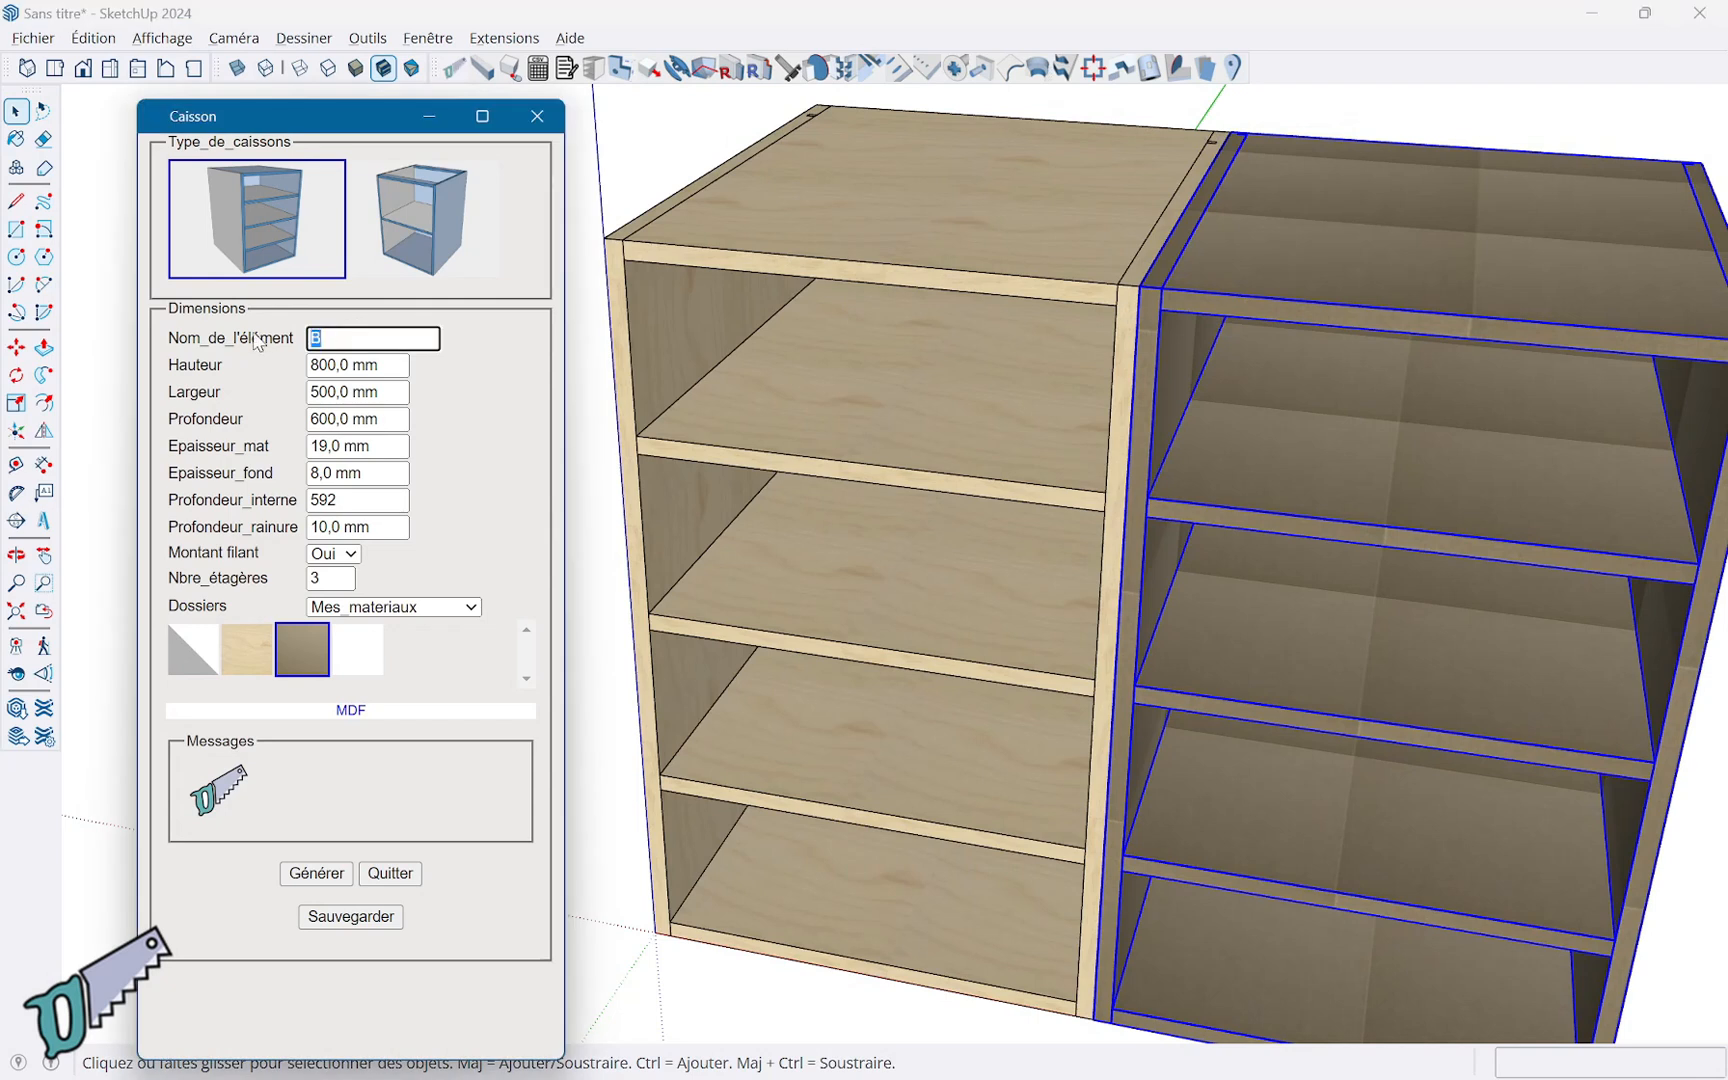
pyautogui.write('C')
pyautogui.press('Tab')
pyautogui.press('Tab')
pyautogui.press('Tab')
pyautogui.press('Tab')
pyautogui.press('Tab')
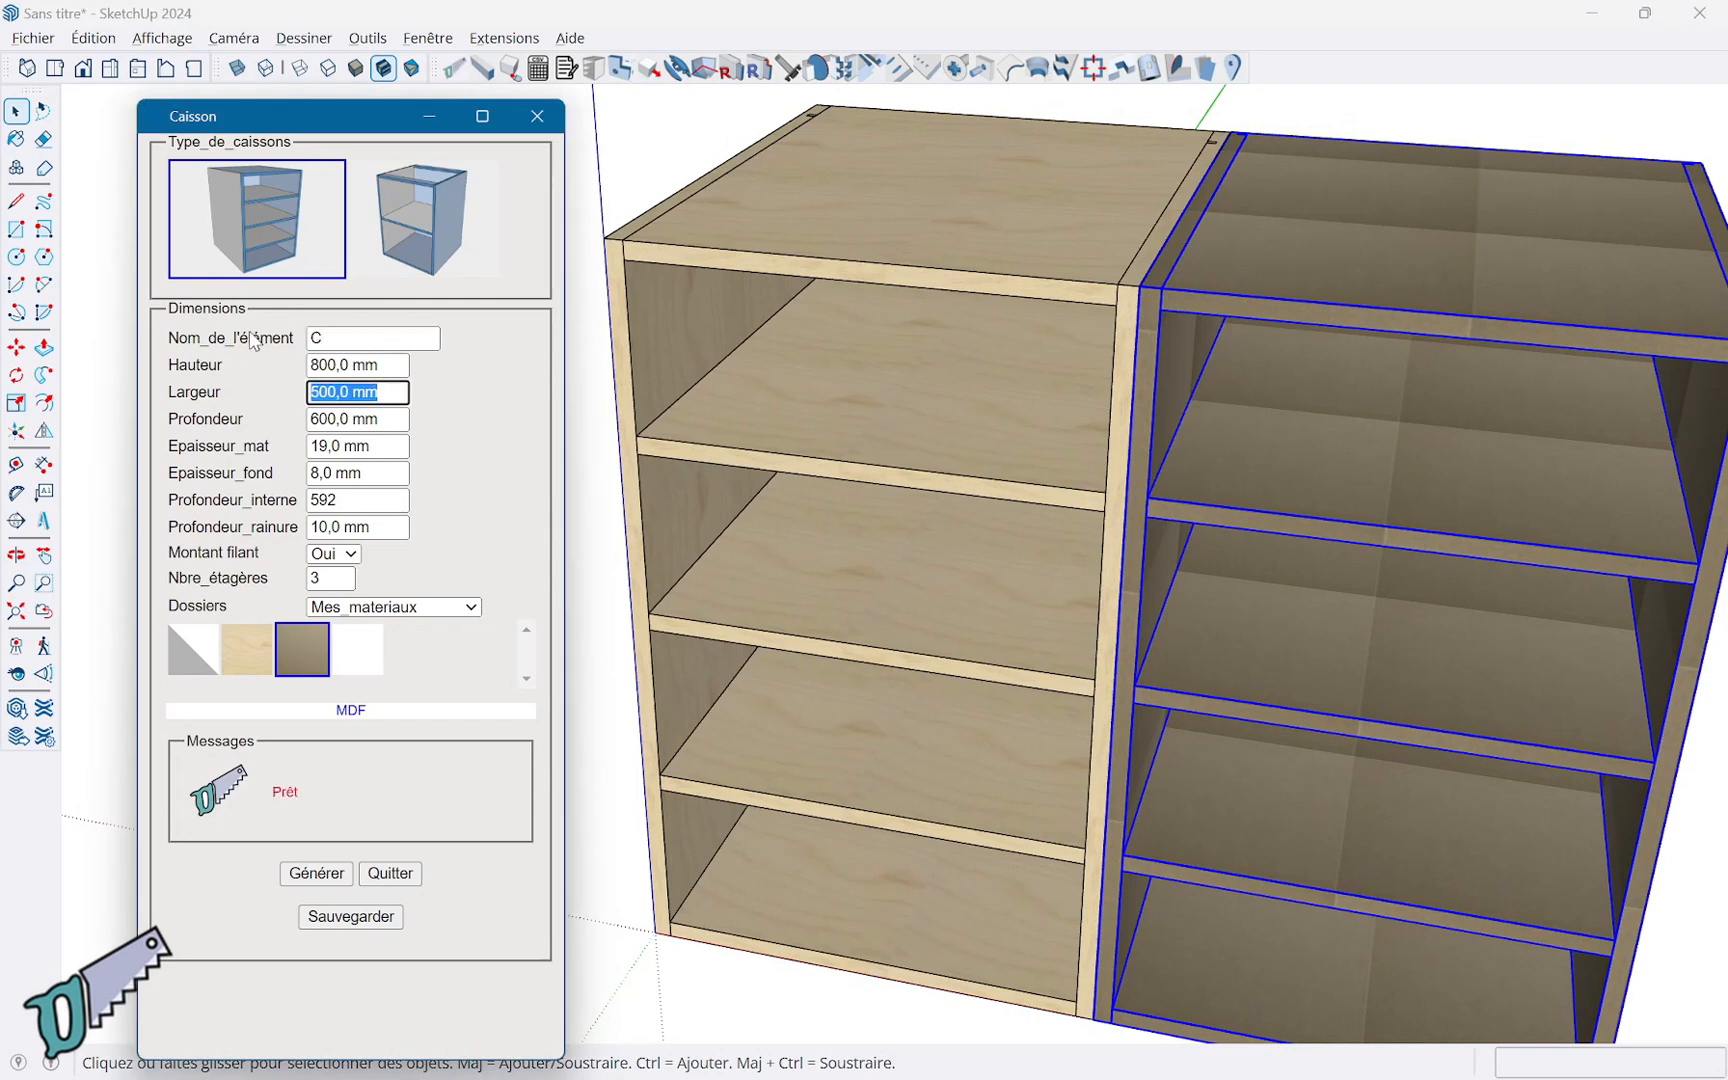
pyautogui.press('Tab')
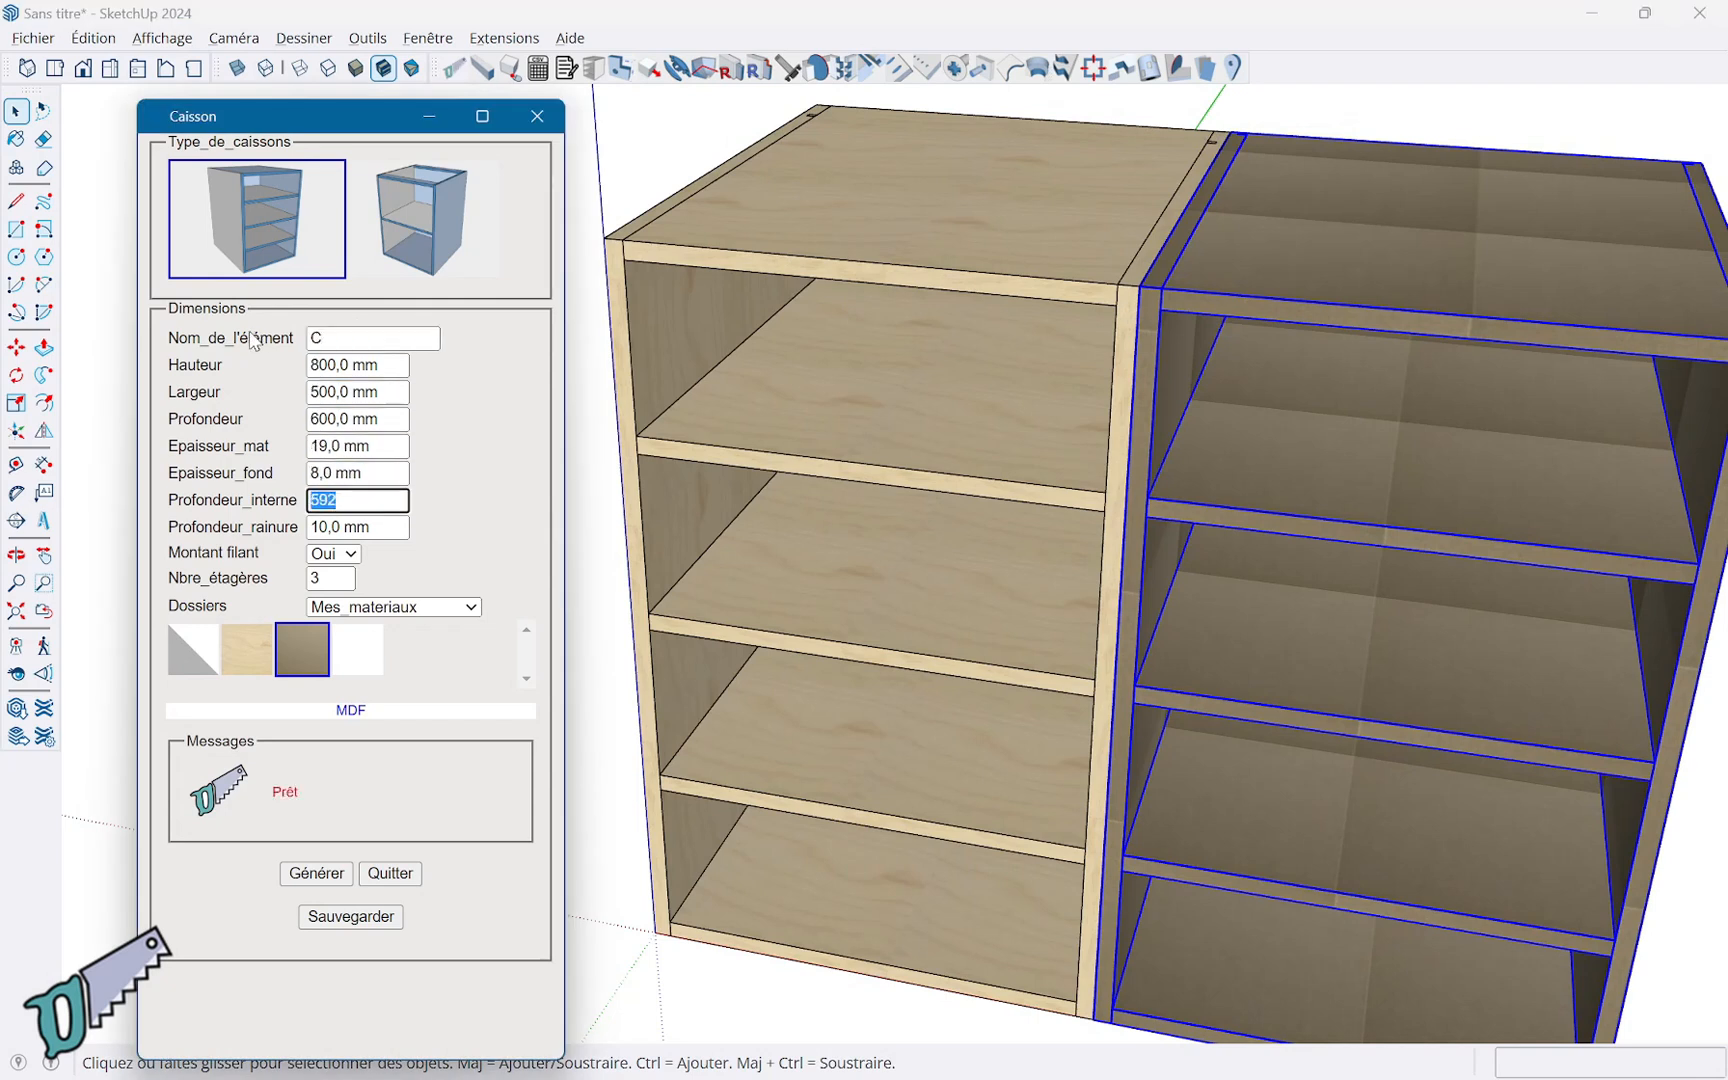
pyautogui.write('600')
pyautogui.press('Tab')
pyautogui.press('Tab')
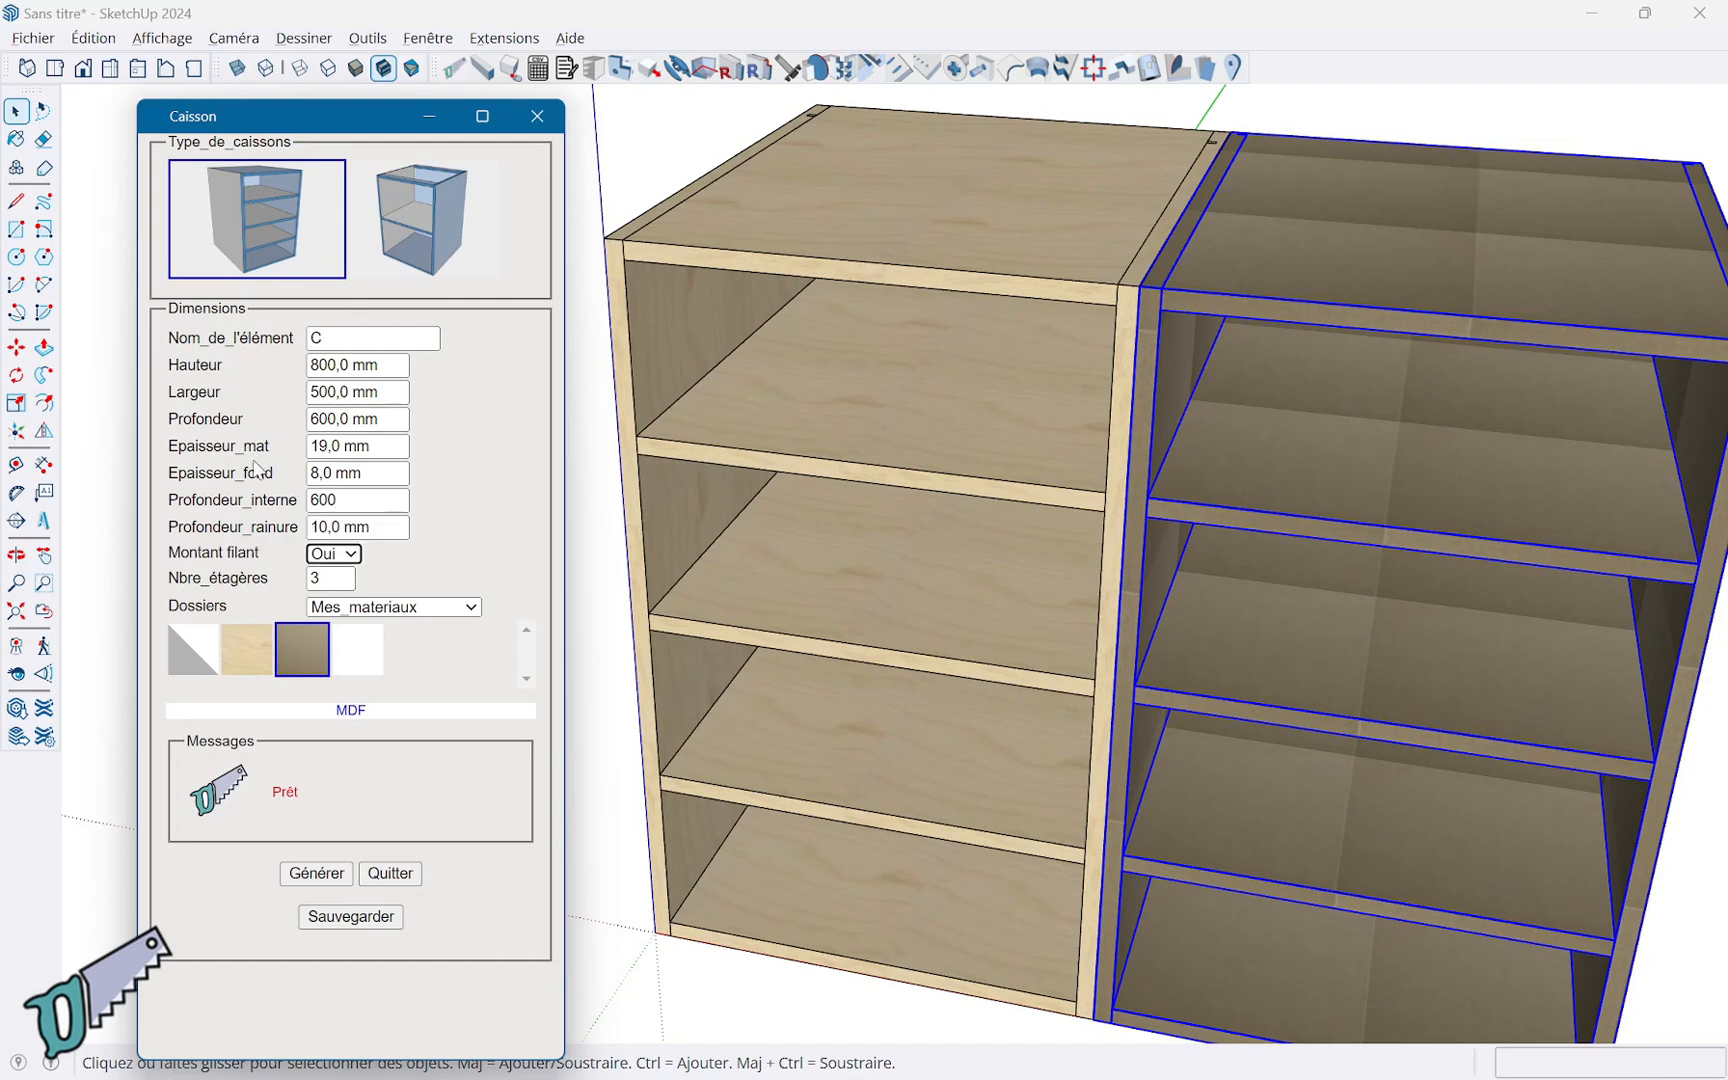
# Choose the Melamine material, generate cabinet C and place it directly against the right side of the MDF cabinet.
pyautogui.click(357, 650)
pyautogui.scroll(-2, 900, 890)
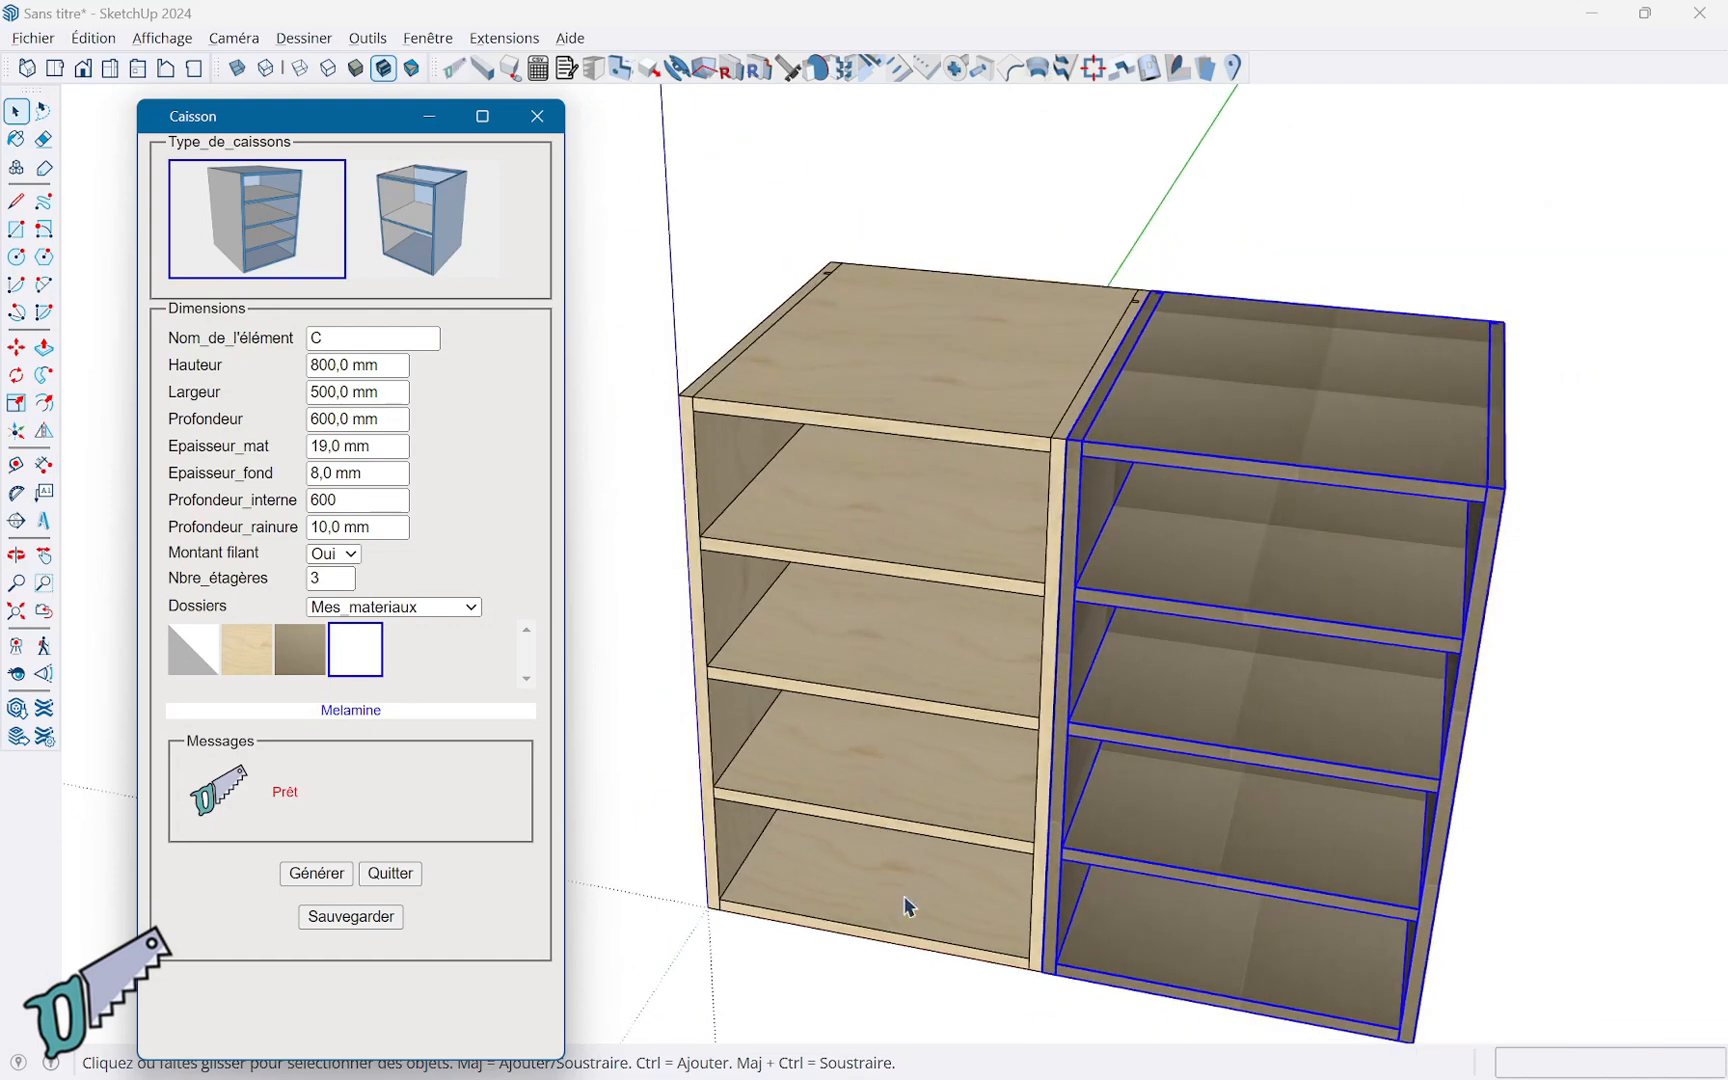
pyautogui.click(316, 873)
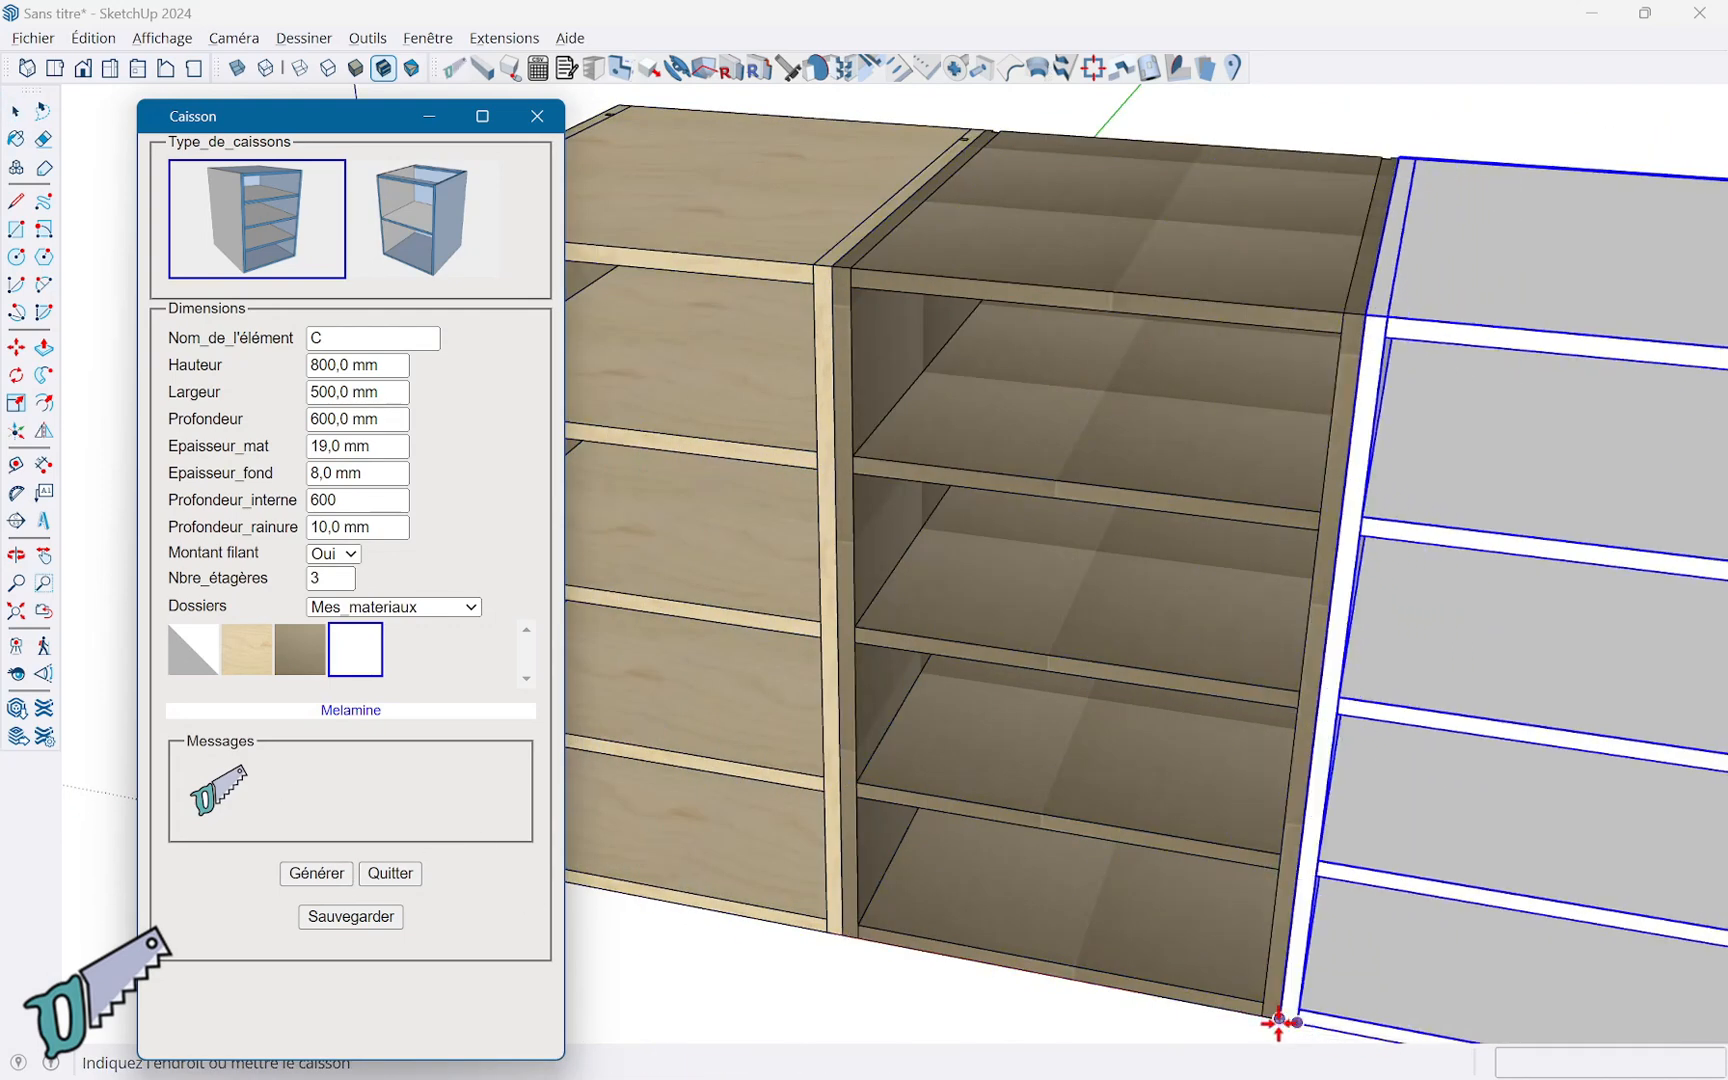
pyautogui.click(1278, 1020)
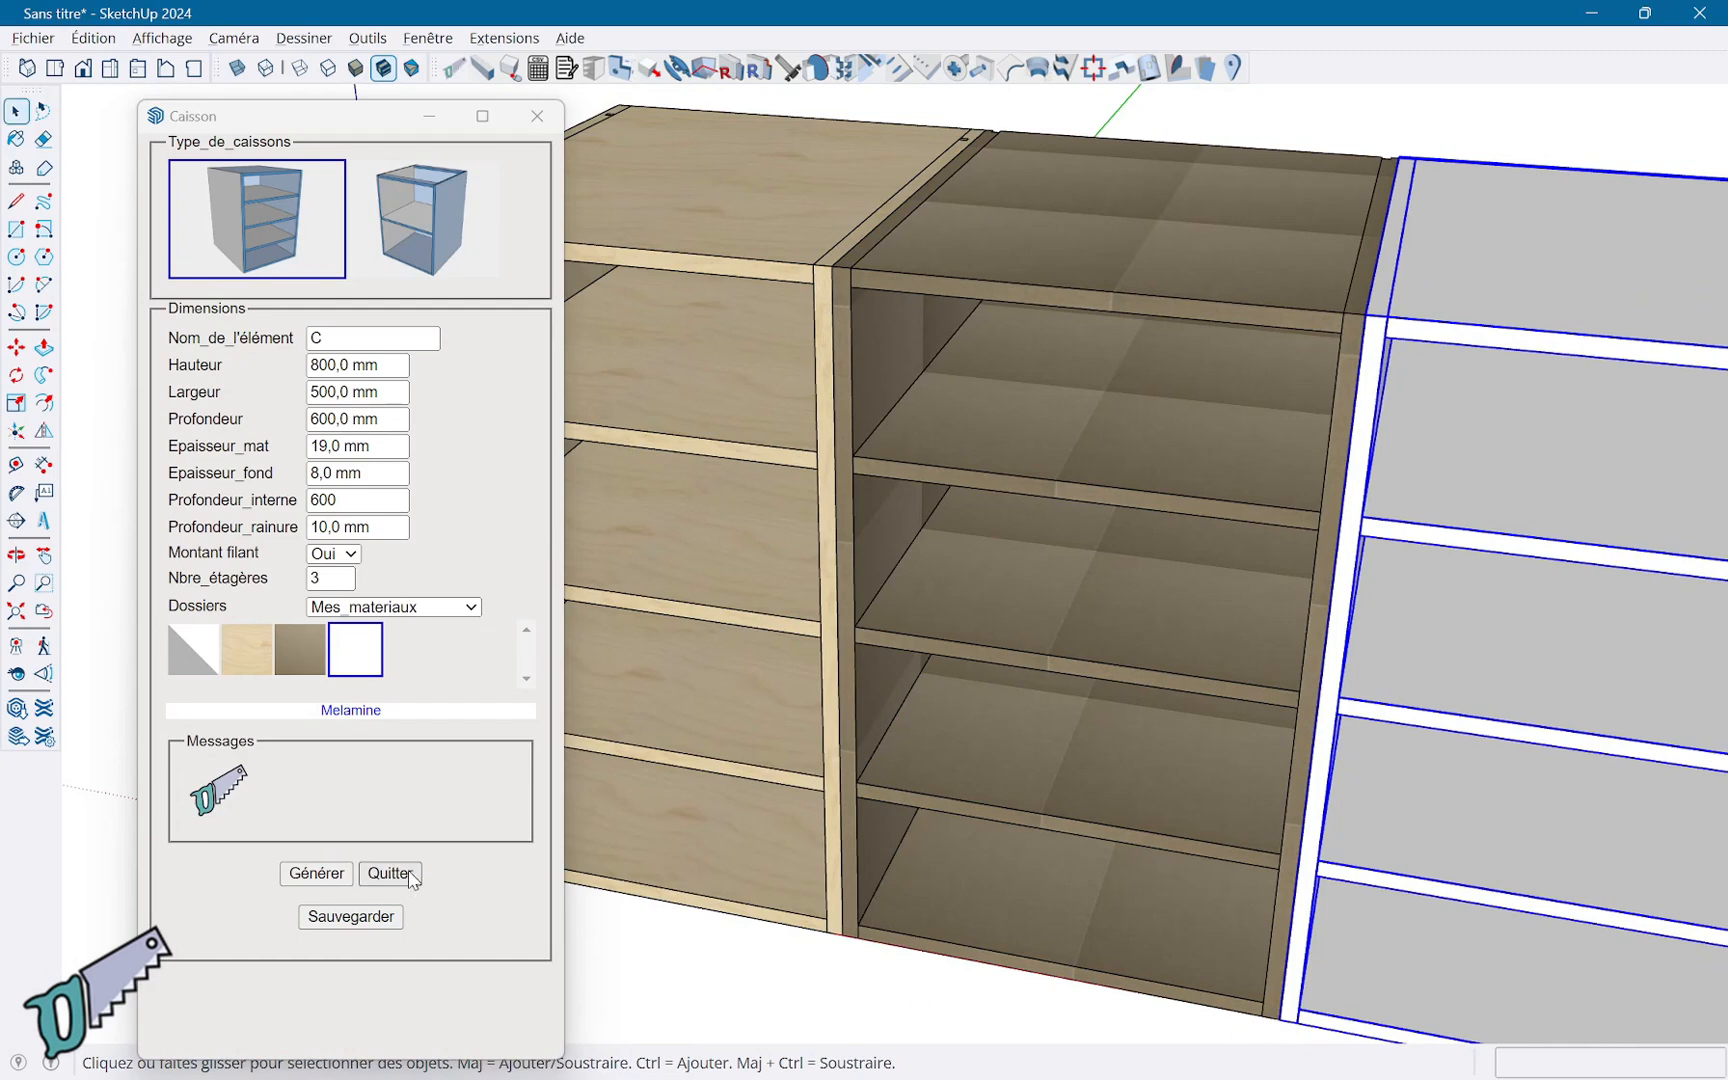
# Close the cabinet generator and examine from behind how the back panel sits in each of the three cabinets.
pyautogui.click(389, 873)
pyautogui.scroll(-5, 413, 879)
pyautogui.moveTo(413, 879); pyautogui.dragTo(1176, 725, button='middle')
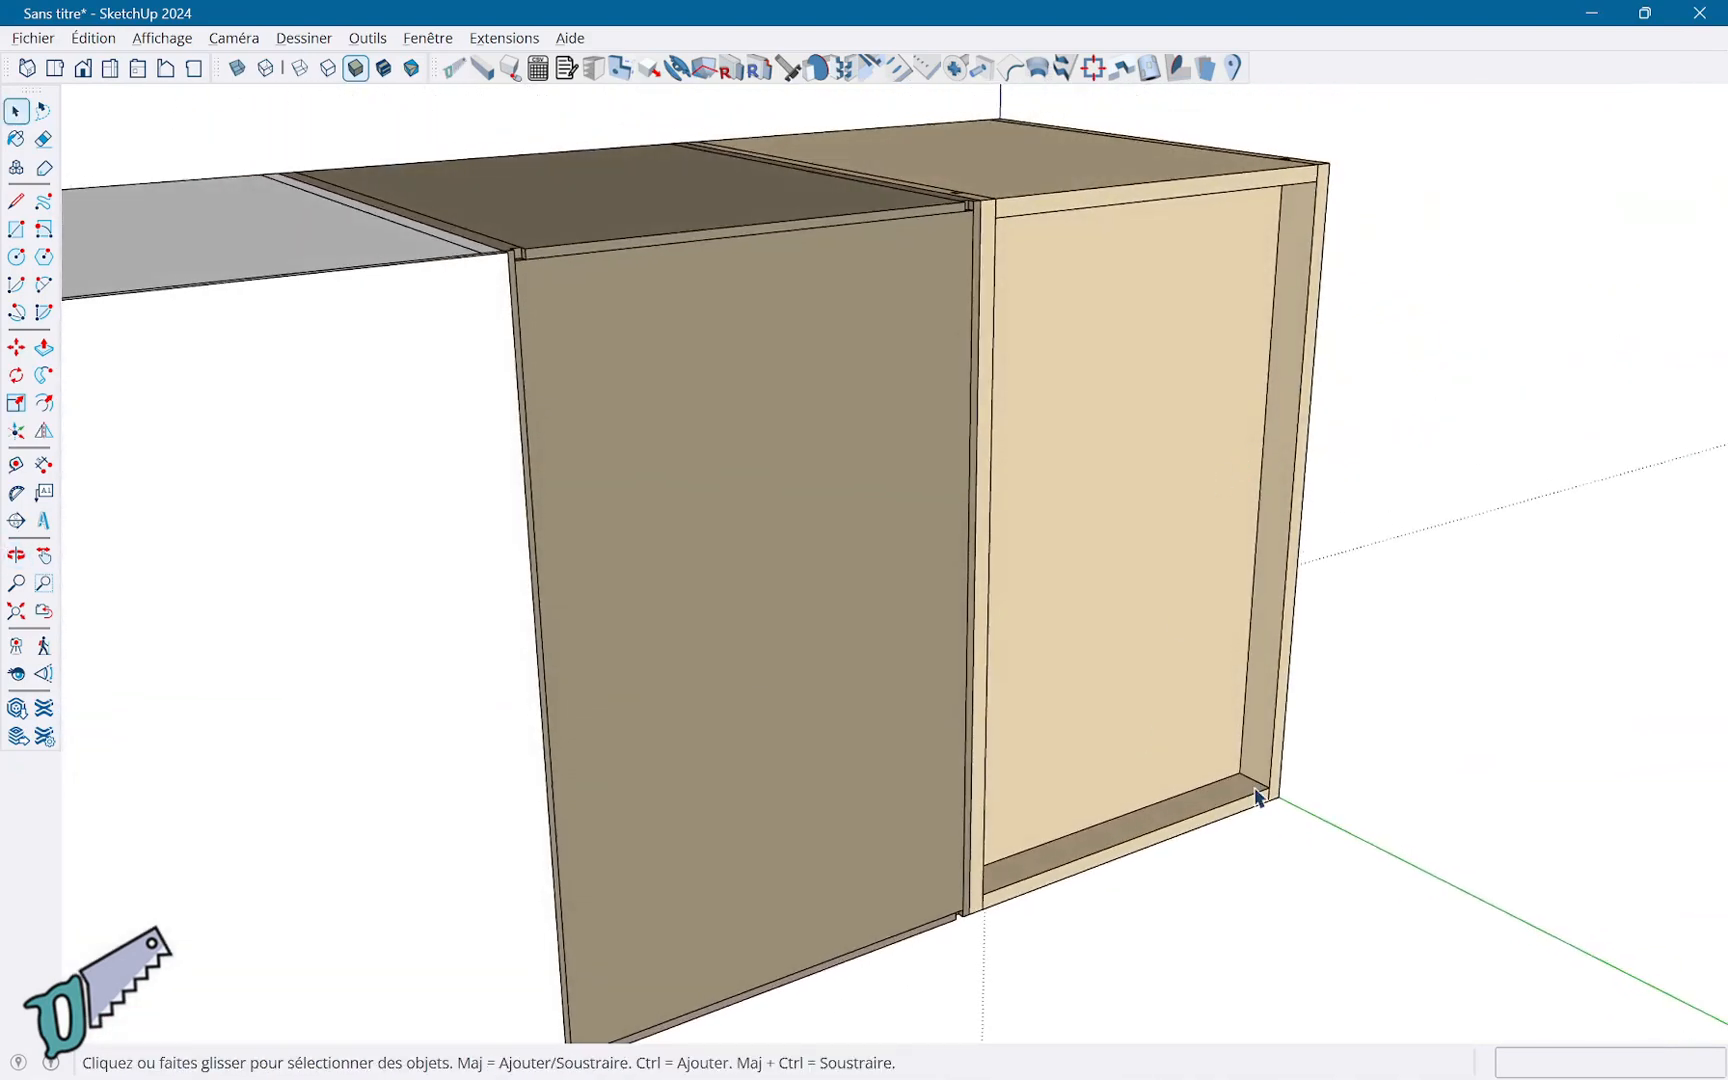
pyautogui.scroll(-1, 1190, 760)
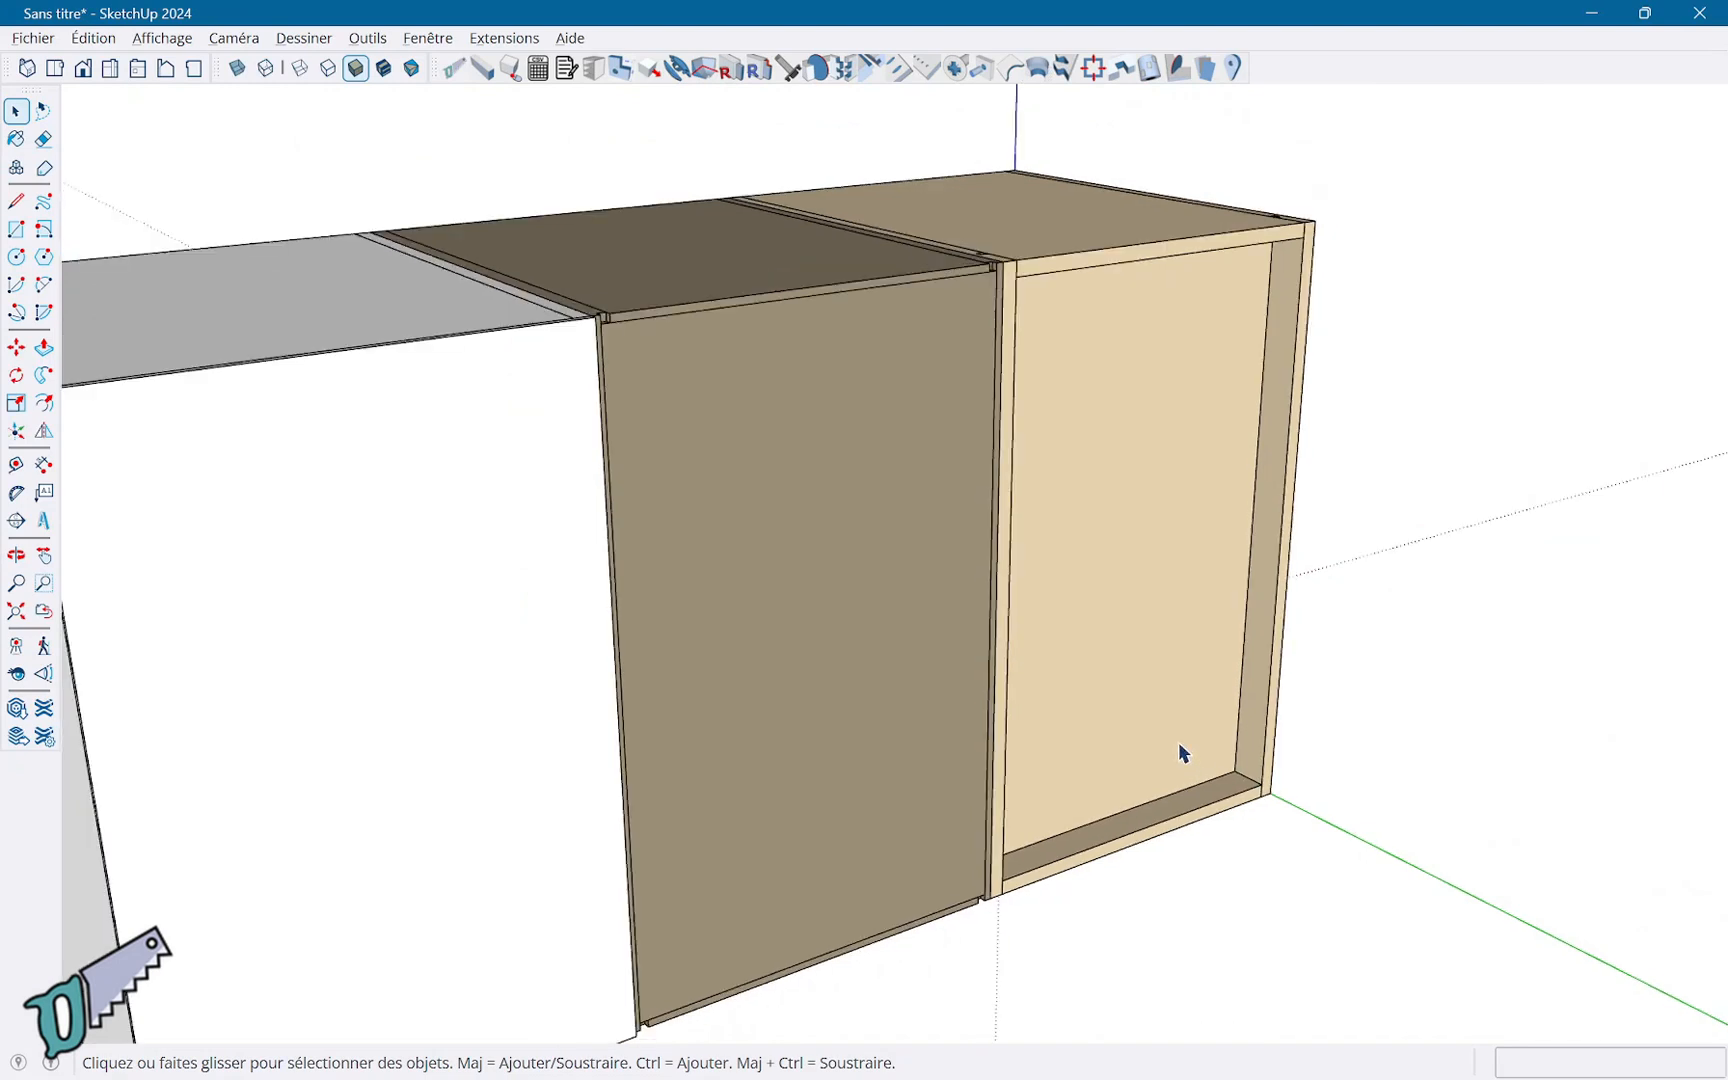
pyautogui.moveTo(1182, 752); pyautogui.dragTo(866, 566, button='middle')
pyautogui.scroll(-3, 856, 636)
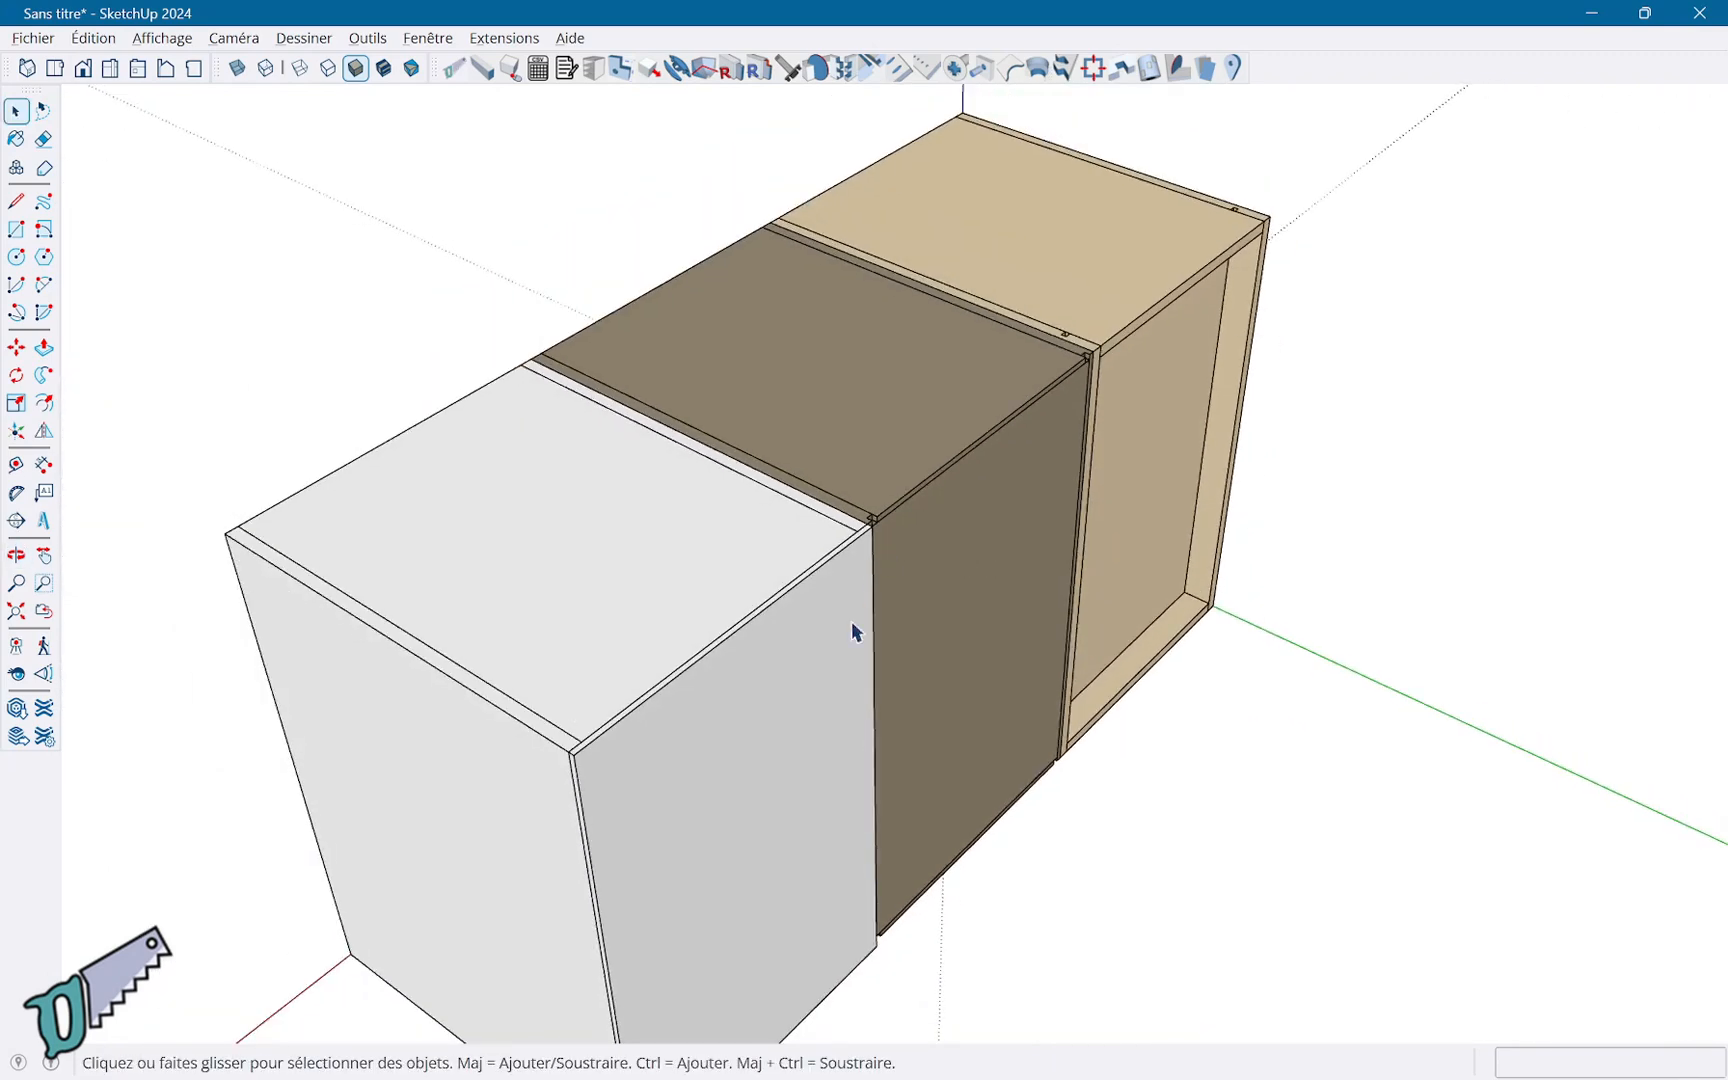
pyautogui.moveTo(856, 636); pyautogui.dragTo(1061, 602, button='middle')
# Stretch the white melamine cabinet's rear face inward to a point on the rear of the adjacent MDF cabinet's side panel.
pyautogui.click(999, 702)
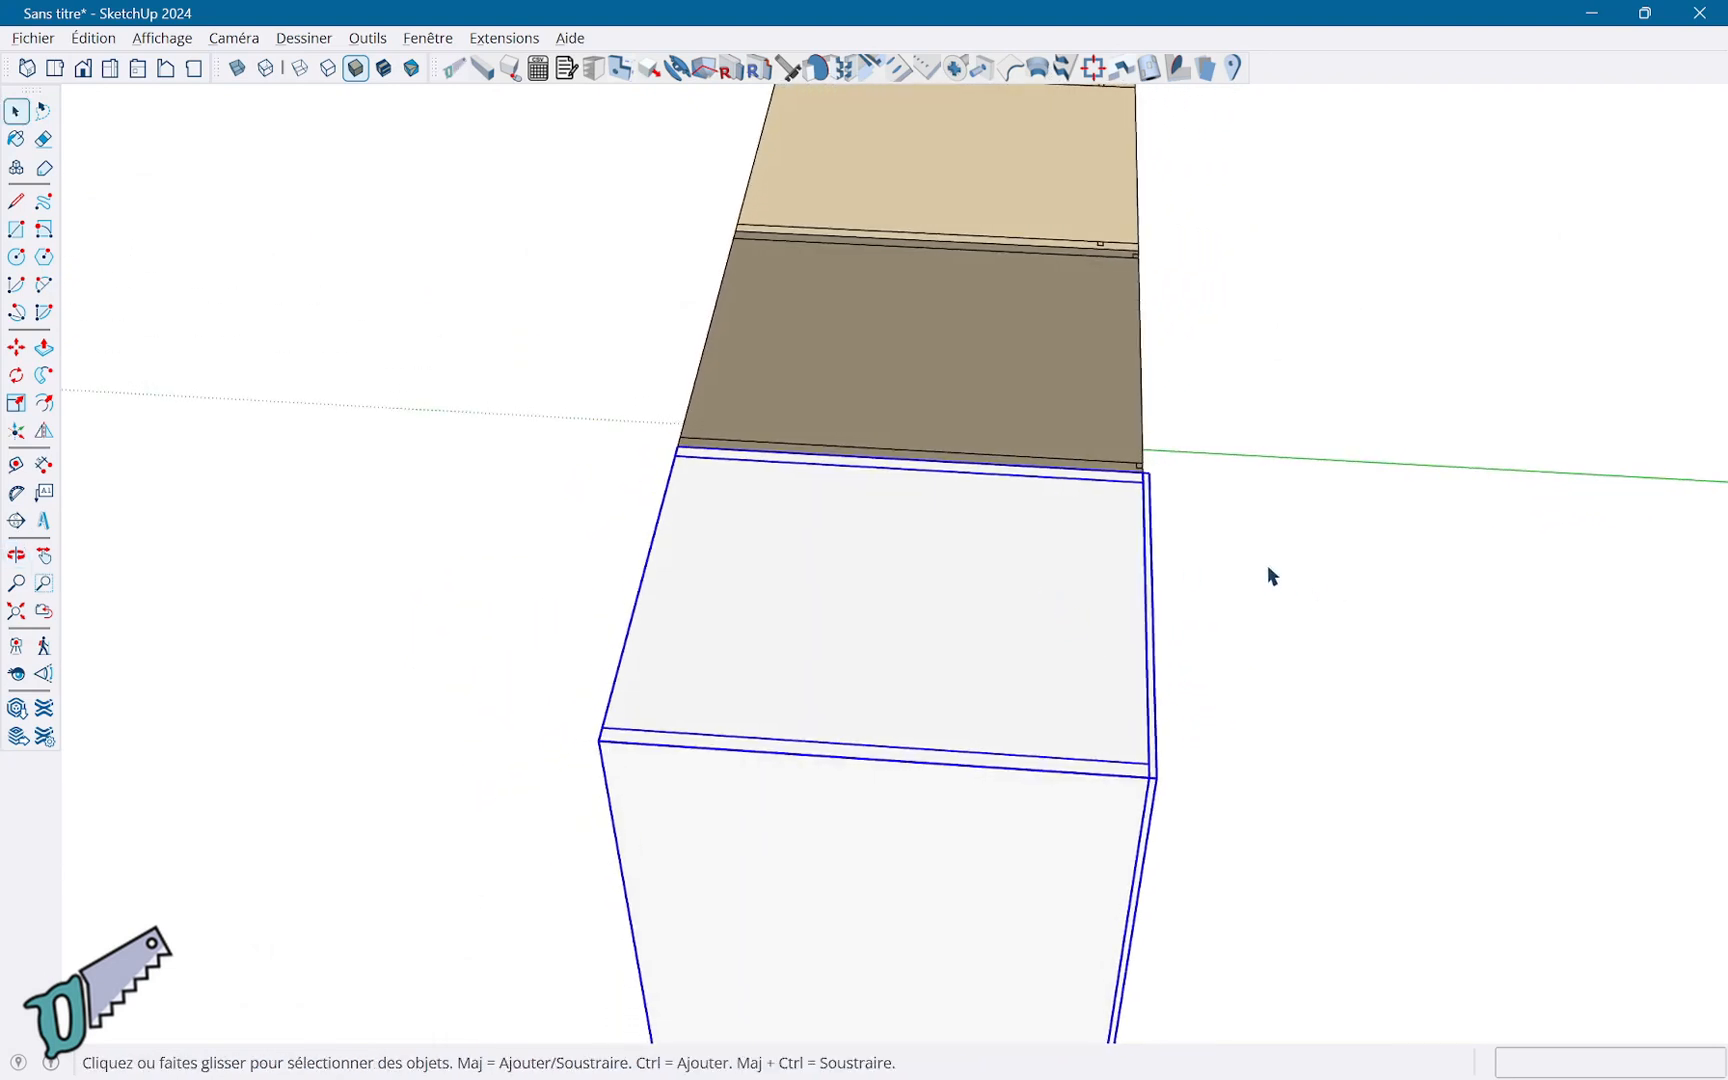
pyautogui.moveTo(1262, 584); pyautogui.dragTo(1022, 683, button='middle')
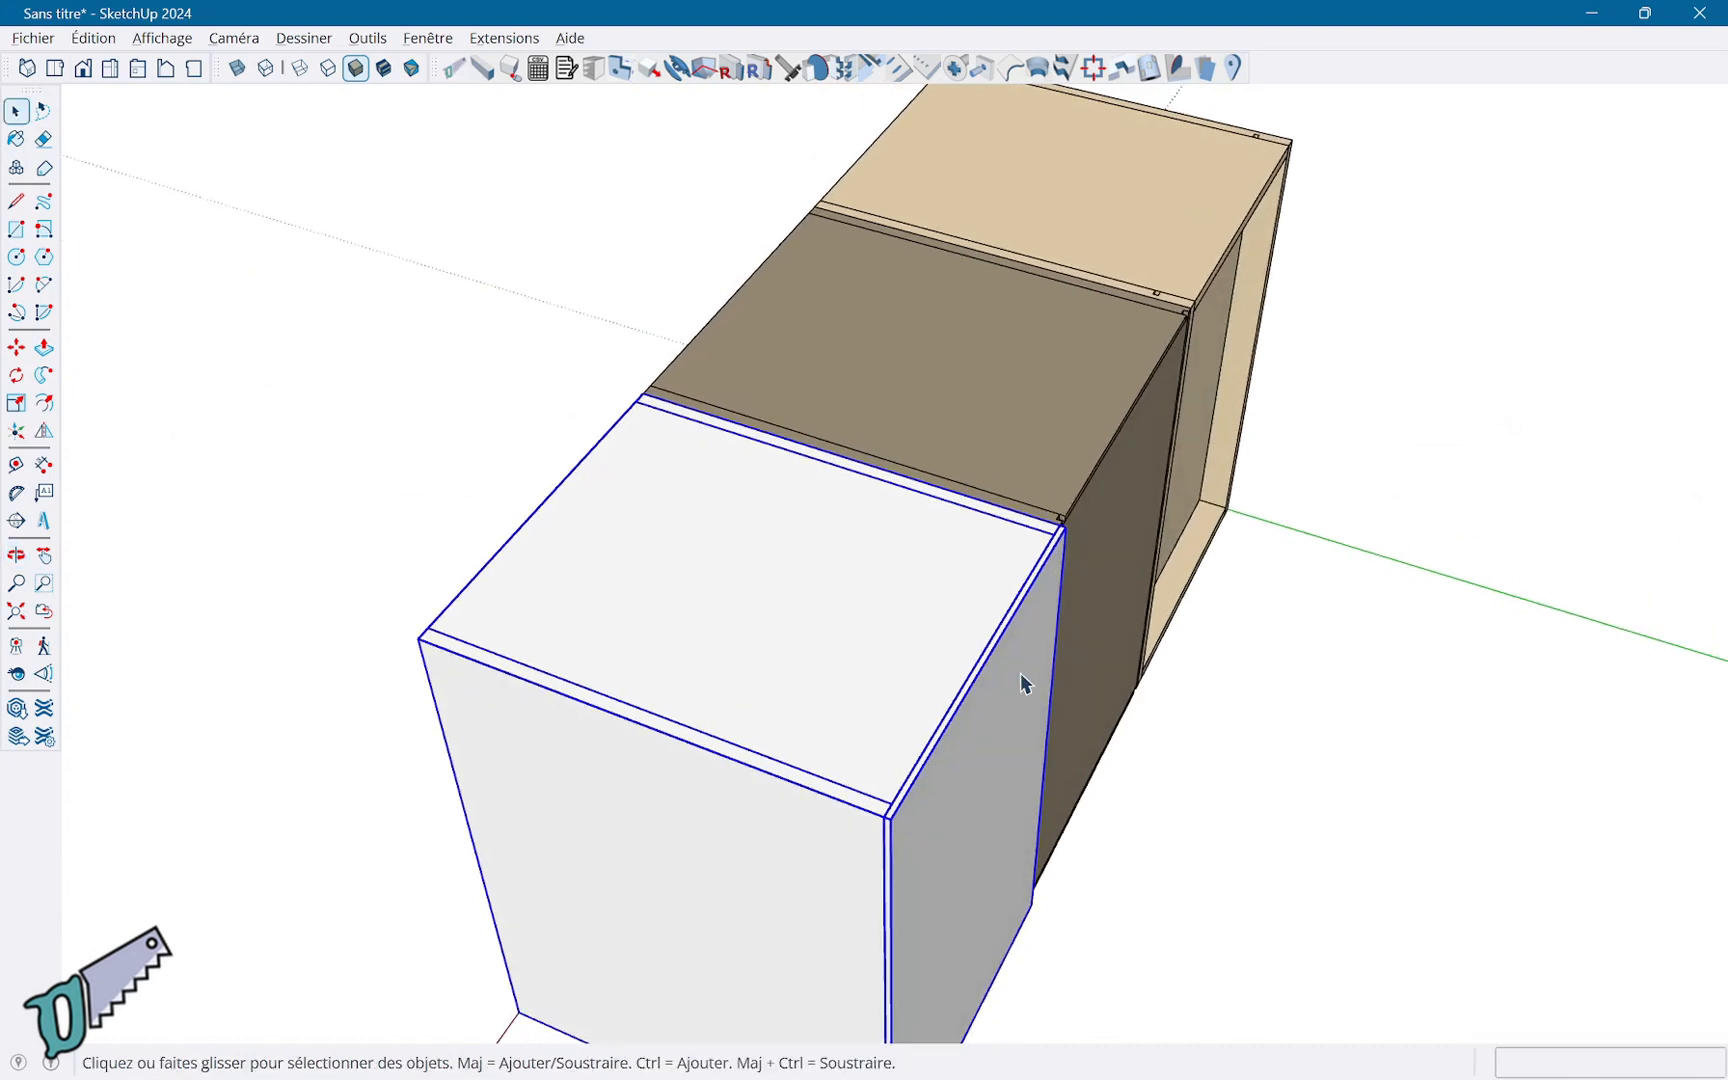
pyautogui.click(655, 80)
pyautogui.scroll(5, 1034, 775)
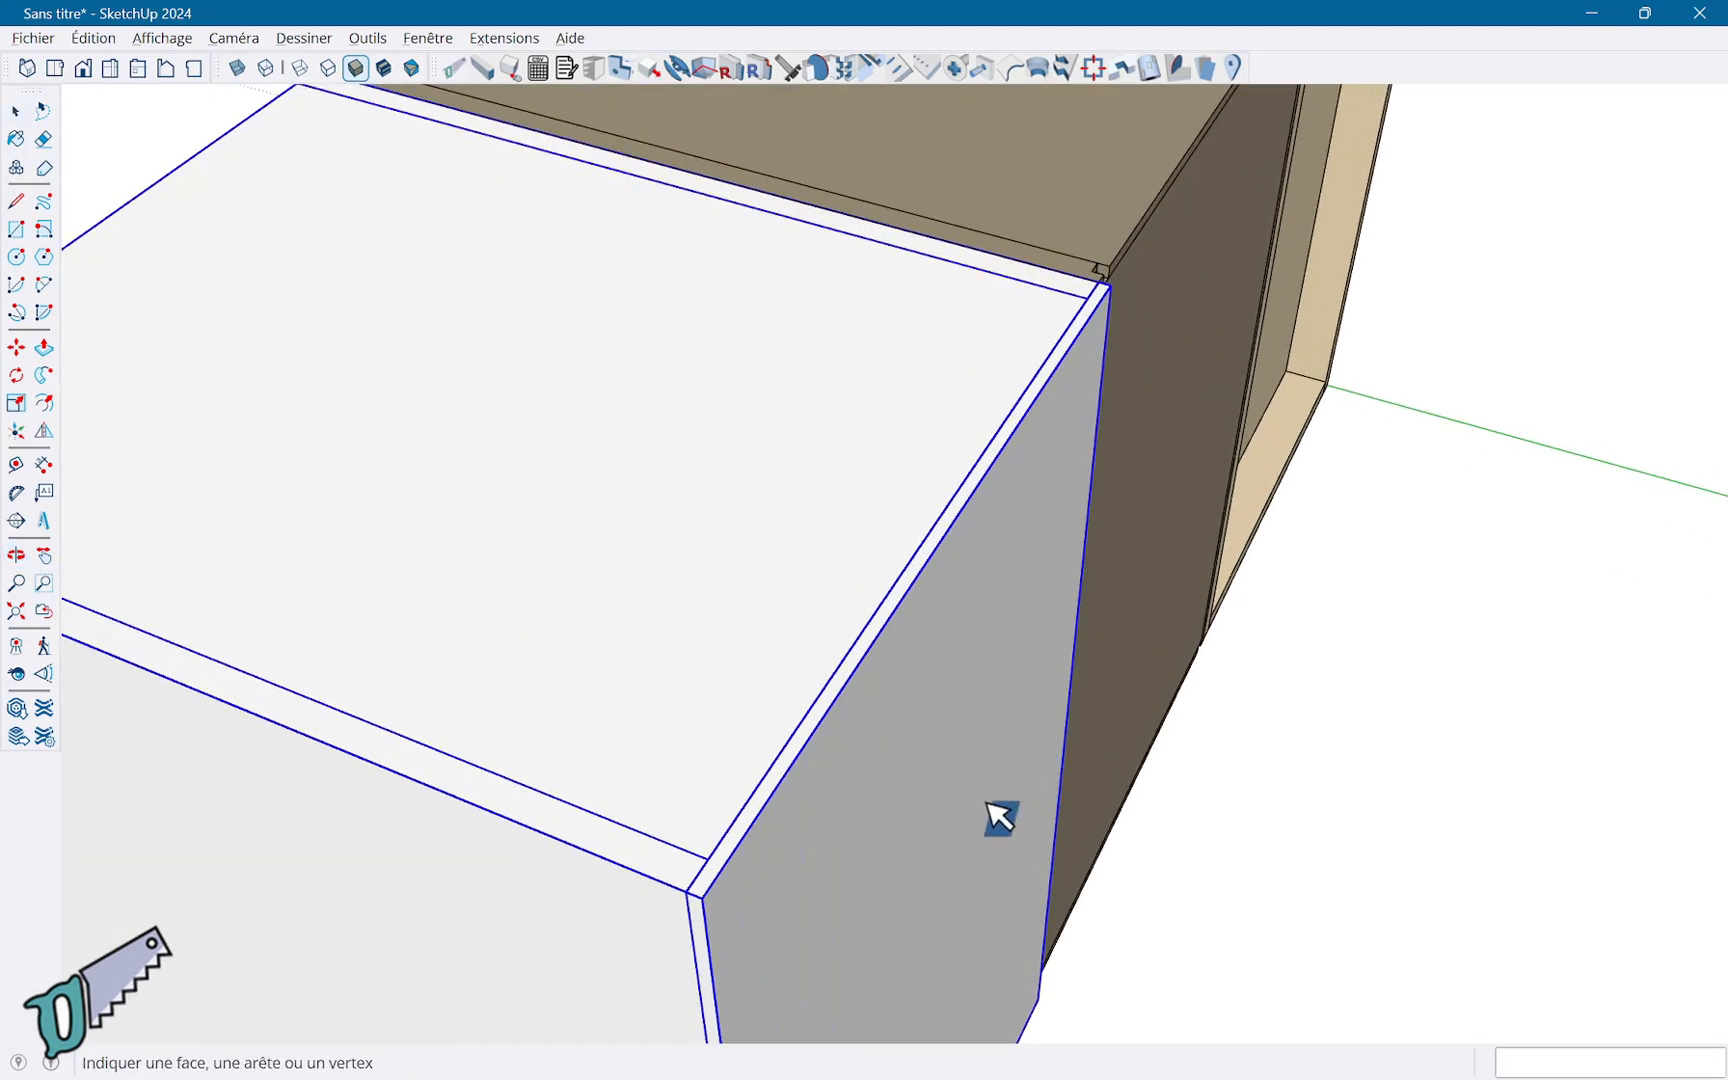
pyautogui.click(973, 840)
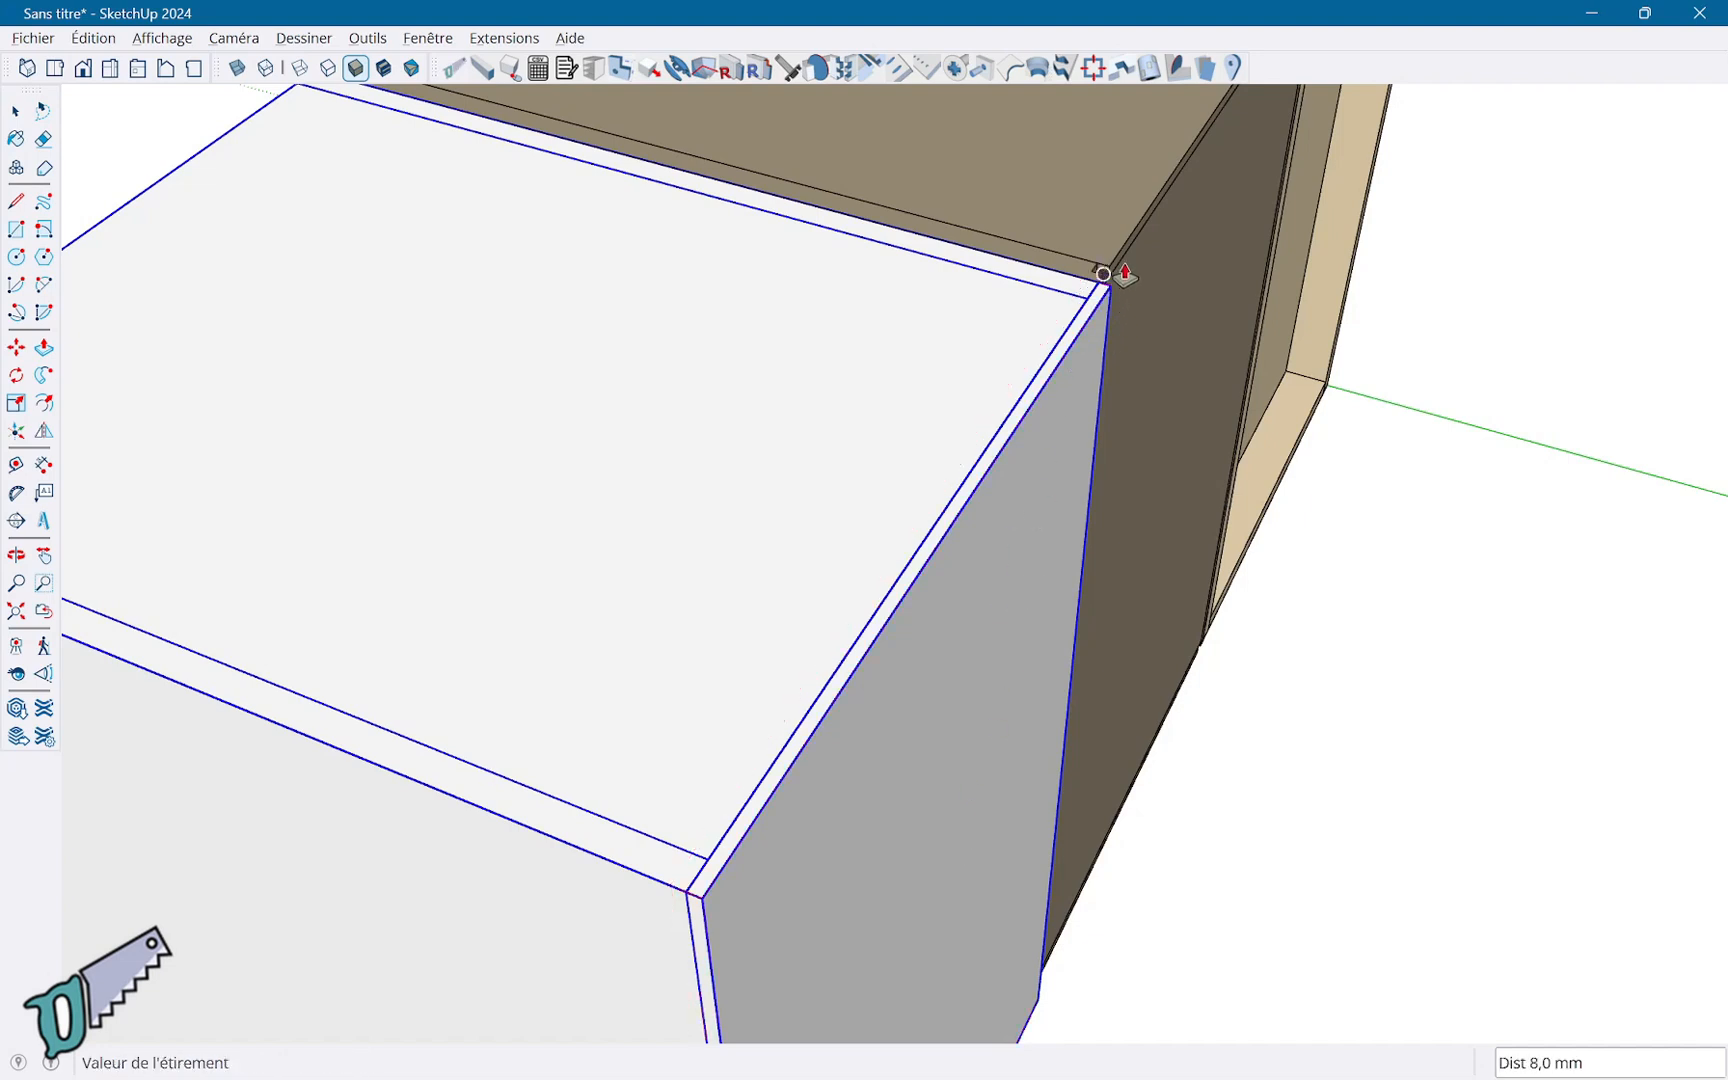
pyautogui.scroll(3, 1105, 275)
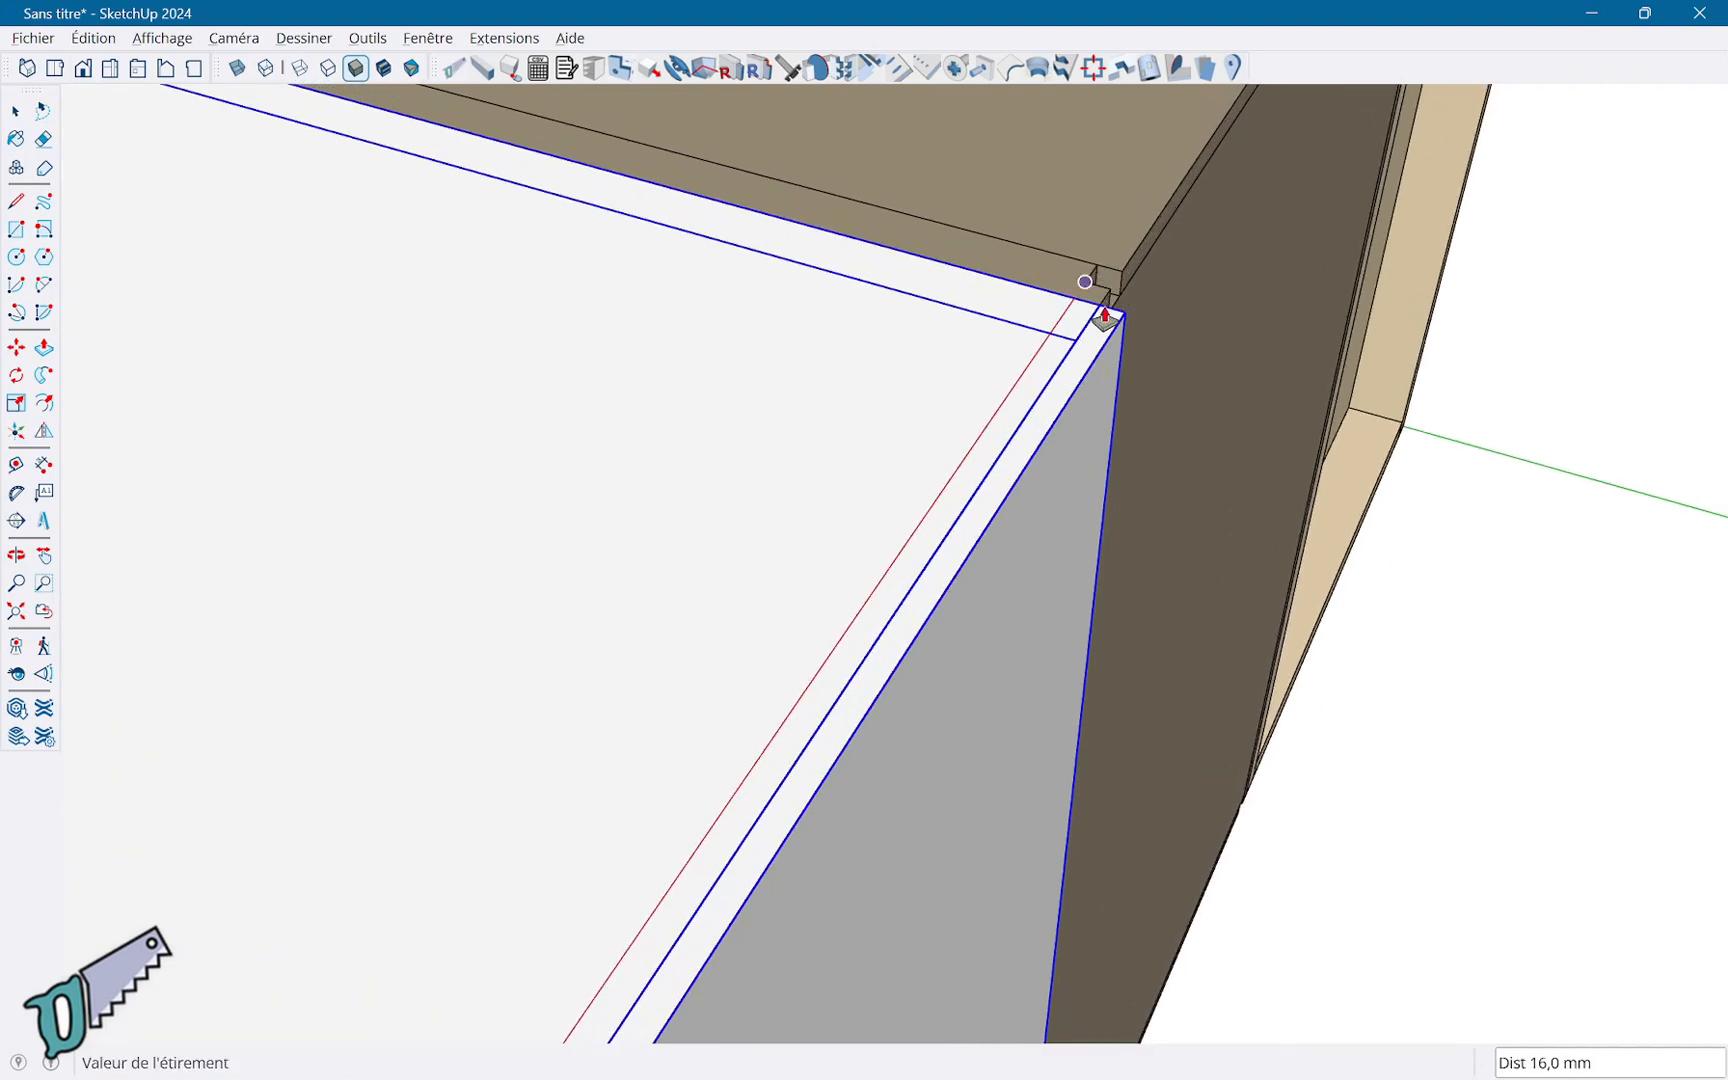
pyautogui.click(1100, 290)
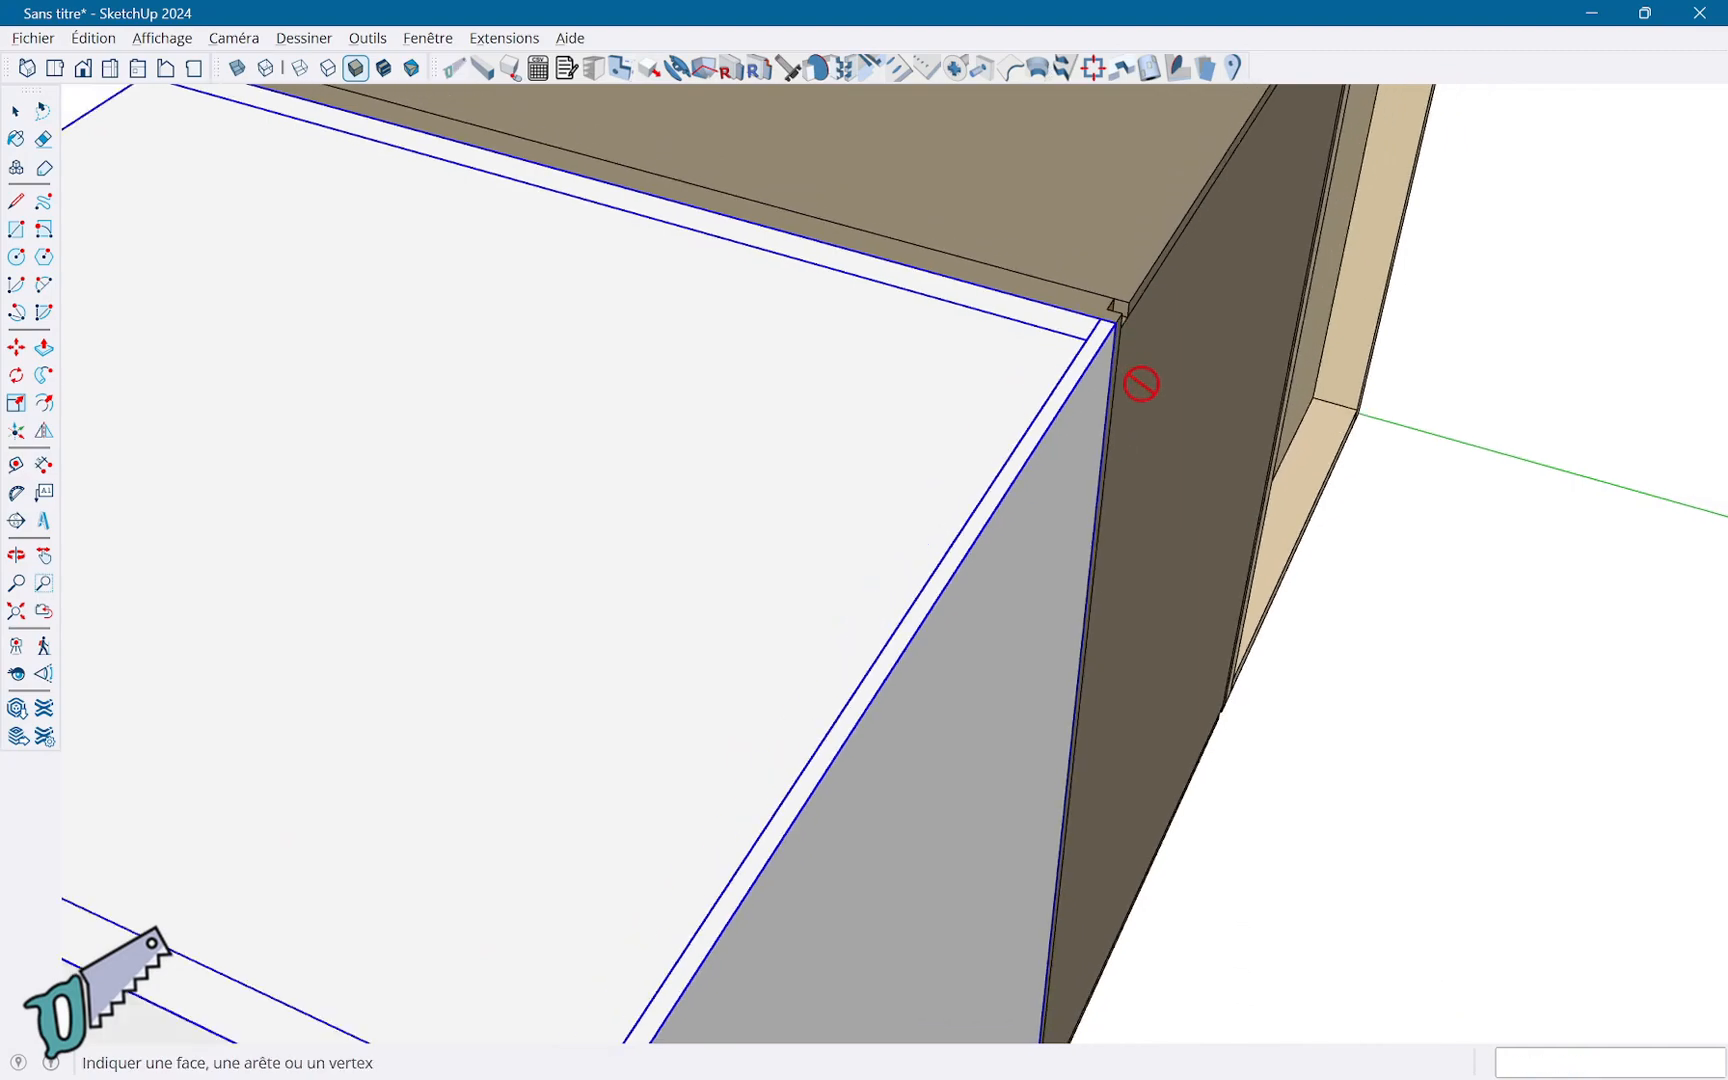
# Choose the low cabinet type with default values in Melamine, generate it and place it directly against the right side of white cabinet C.
pyautogui.scroll(-3, 1141, 383)
pyautogui.moveTo(1045, 559); pyautogui.dragTo(1459, 561, button='middle')
pyautogui.write('2')
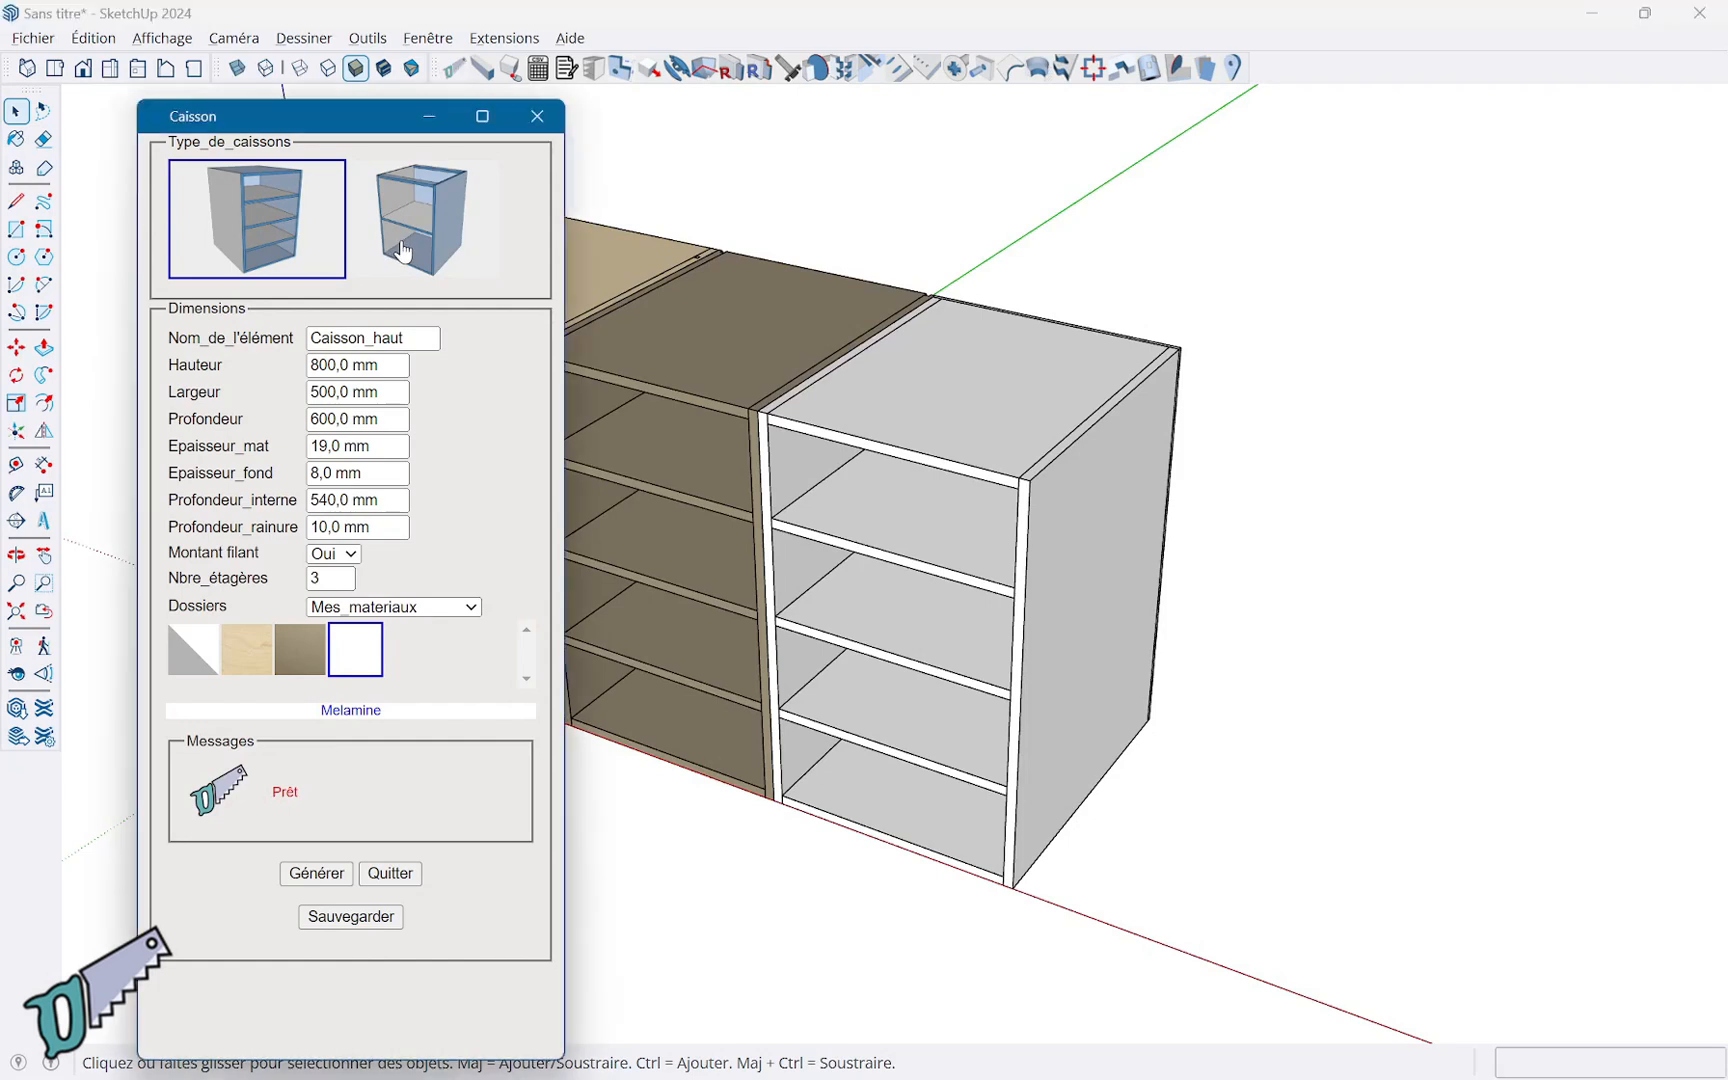
pyautogui.click(420, 230)
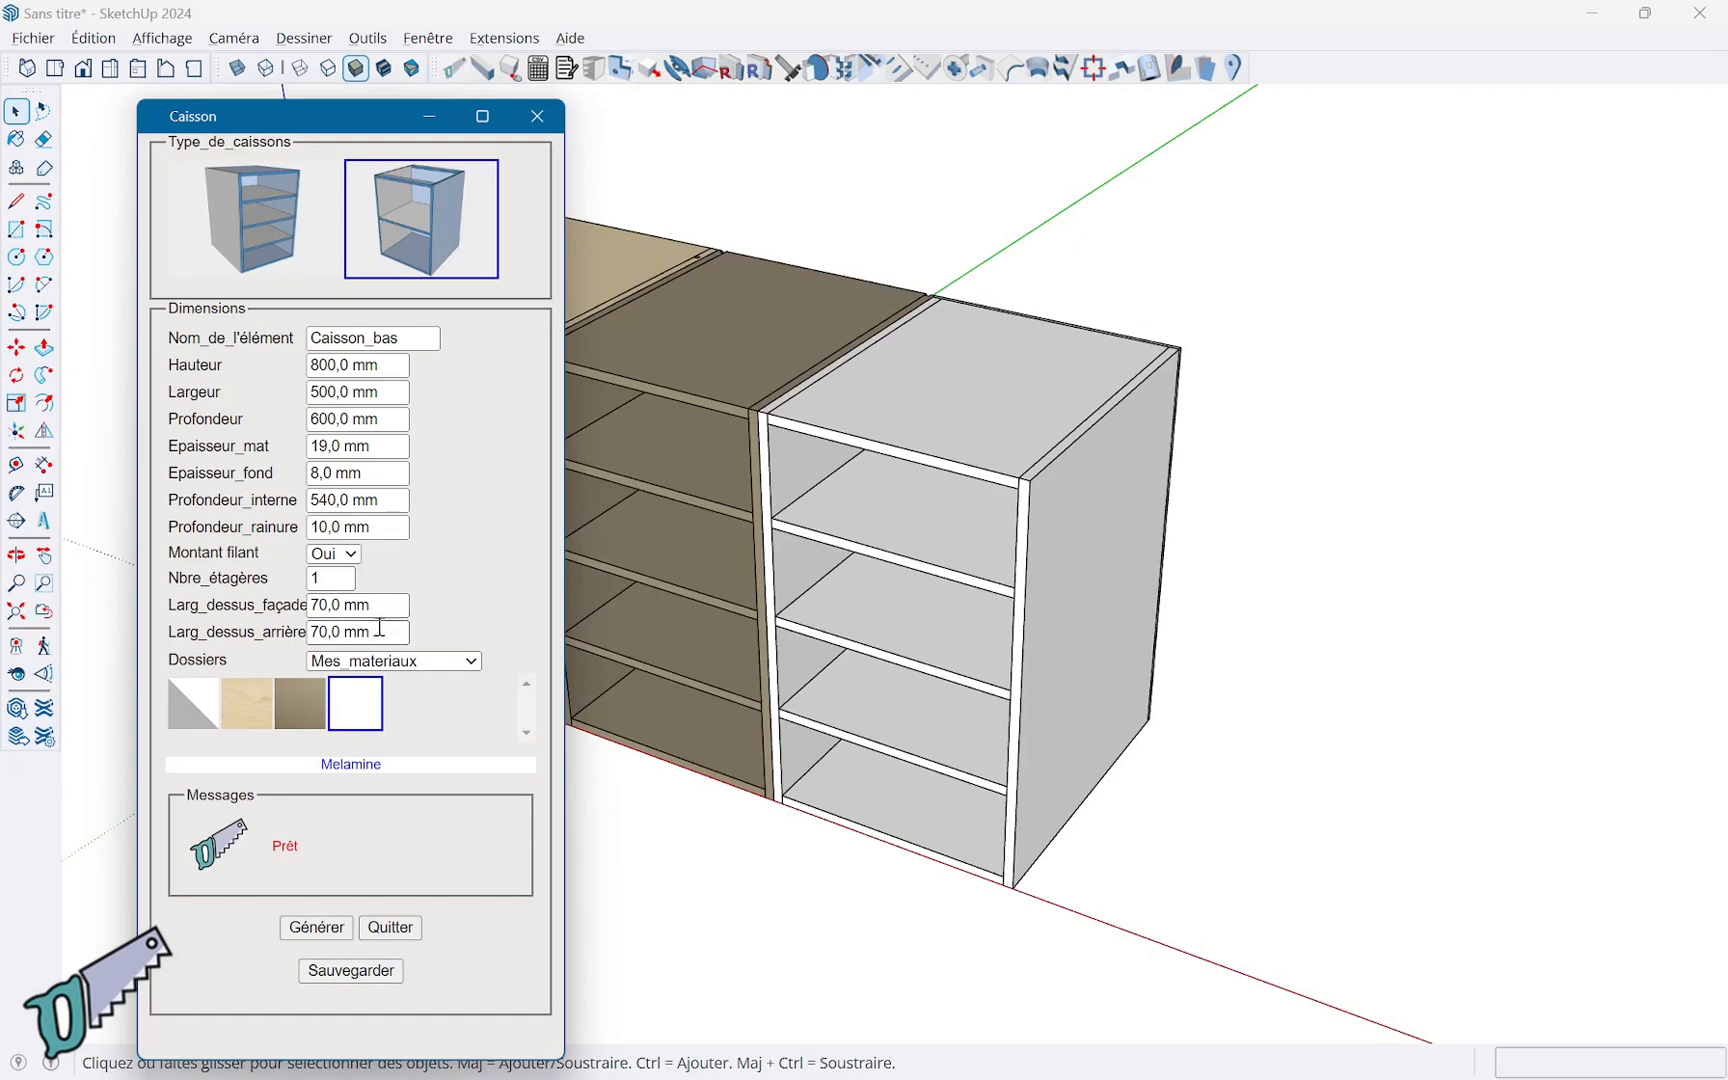
pyautogui.click(316, 927)
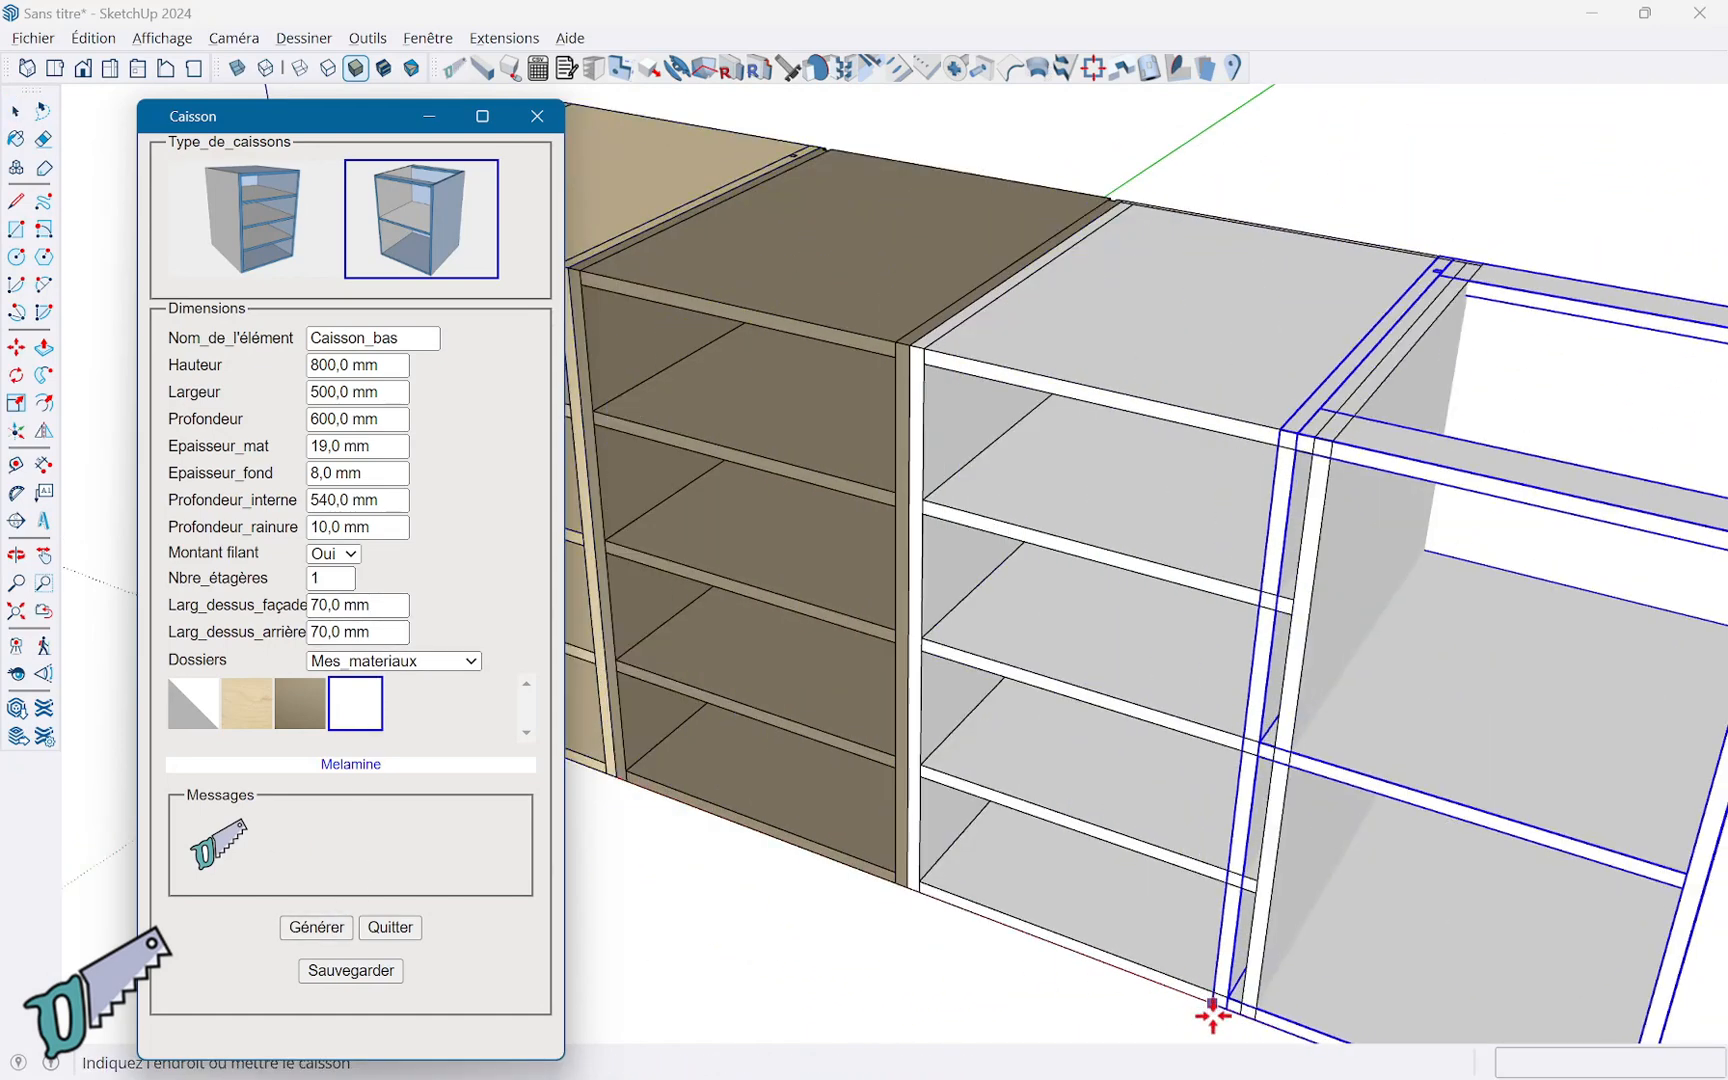
pyautogui.scroll(3, 1255, 1018)
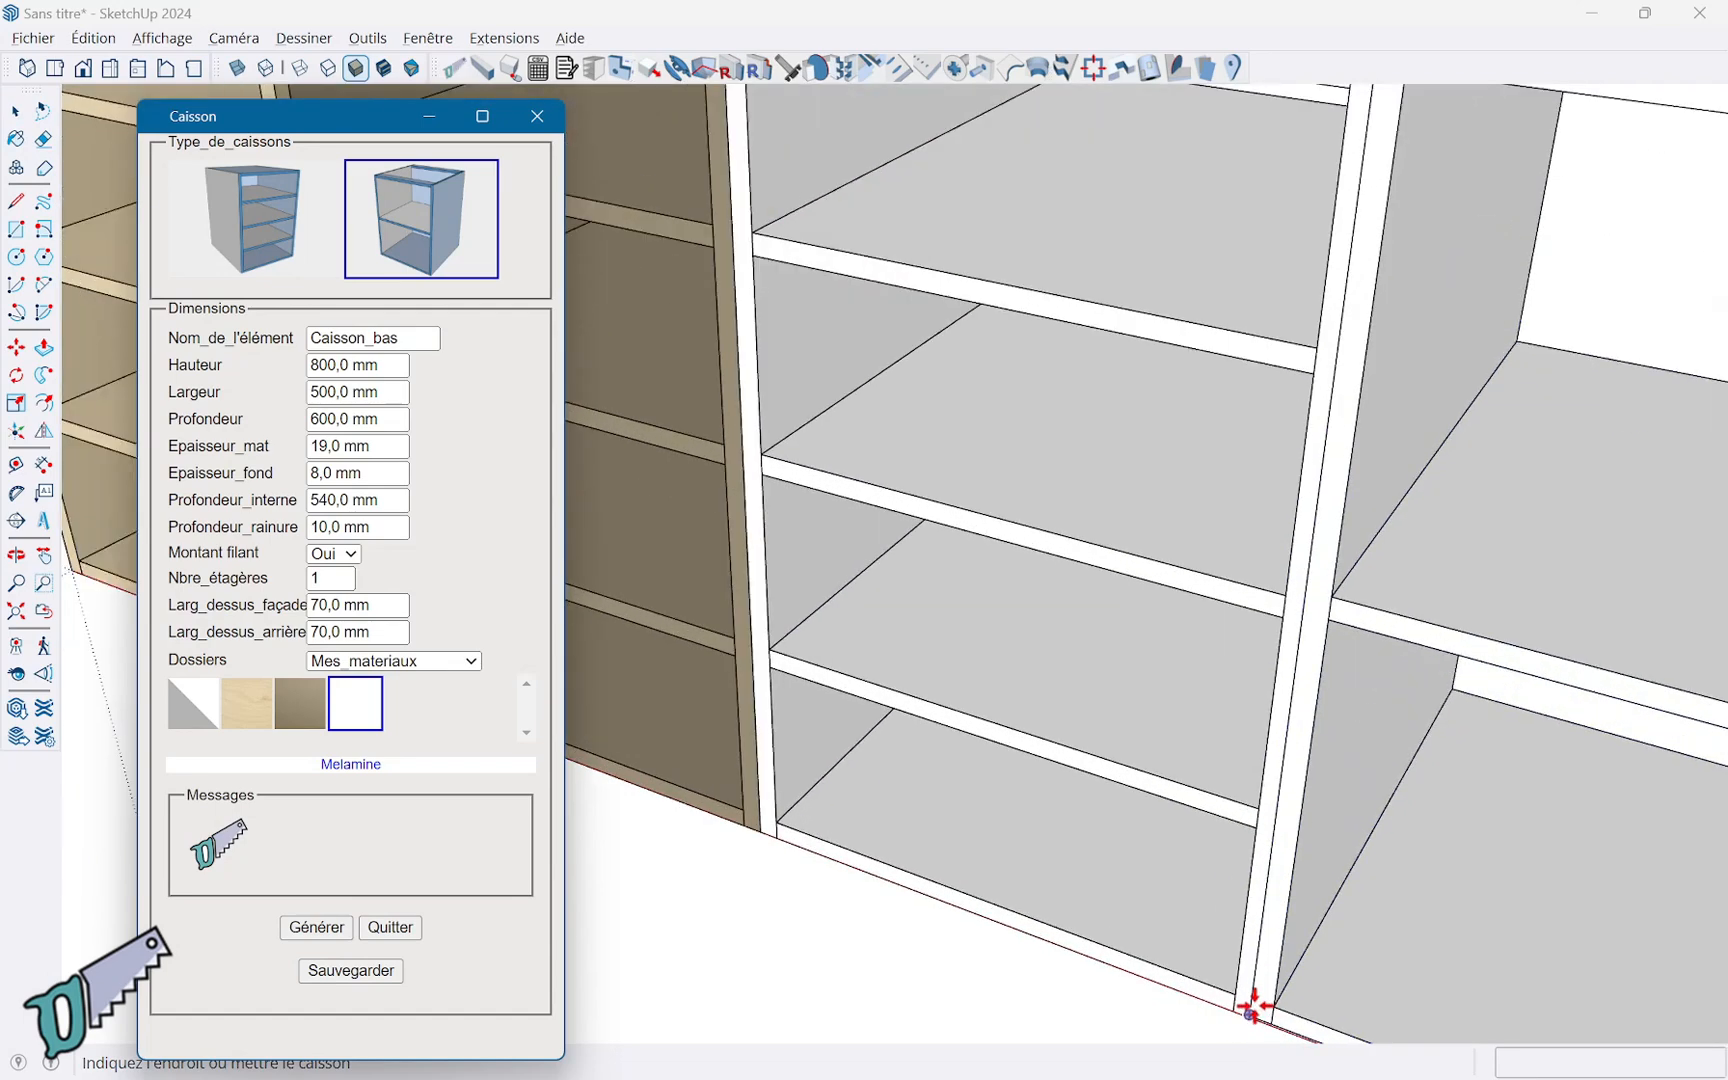
pyautogui.click(1245, 1020)
pyautogui.scroll(-3, 1338, 857)
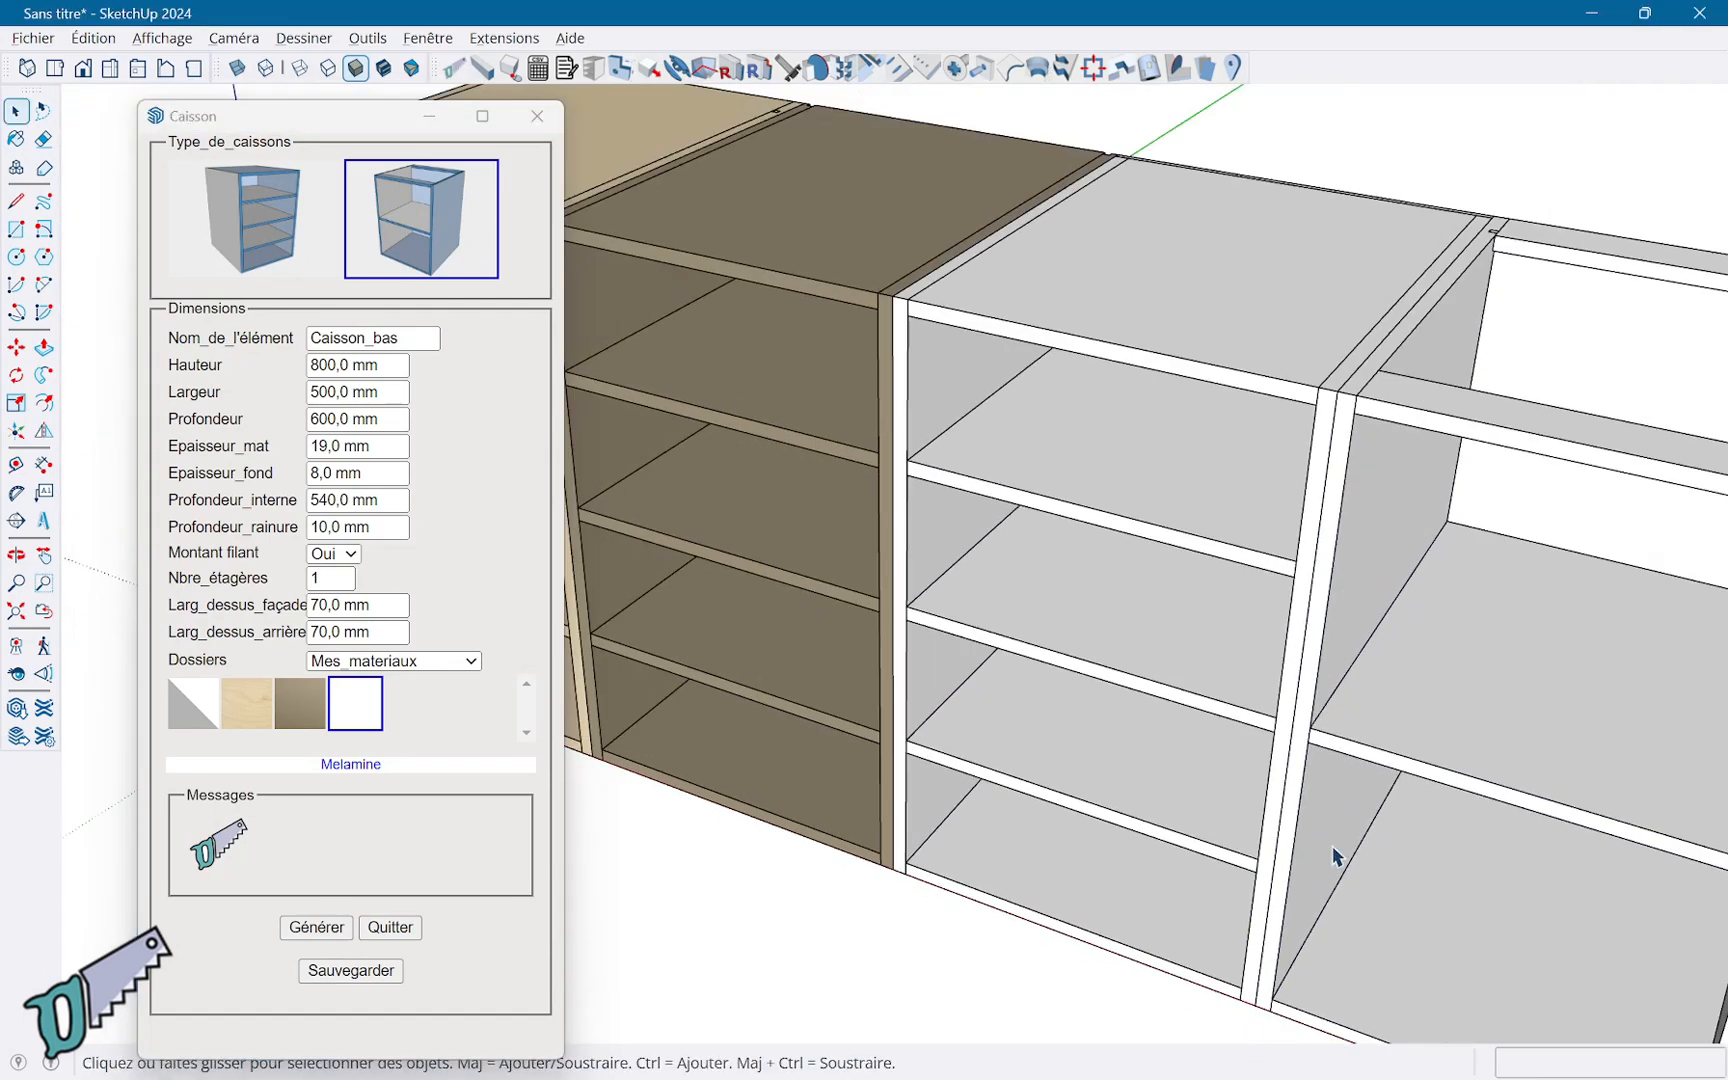
pyautogui.moveTo(1380, 765); pyautogui.dragTo(1030, 615, button='middle')
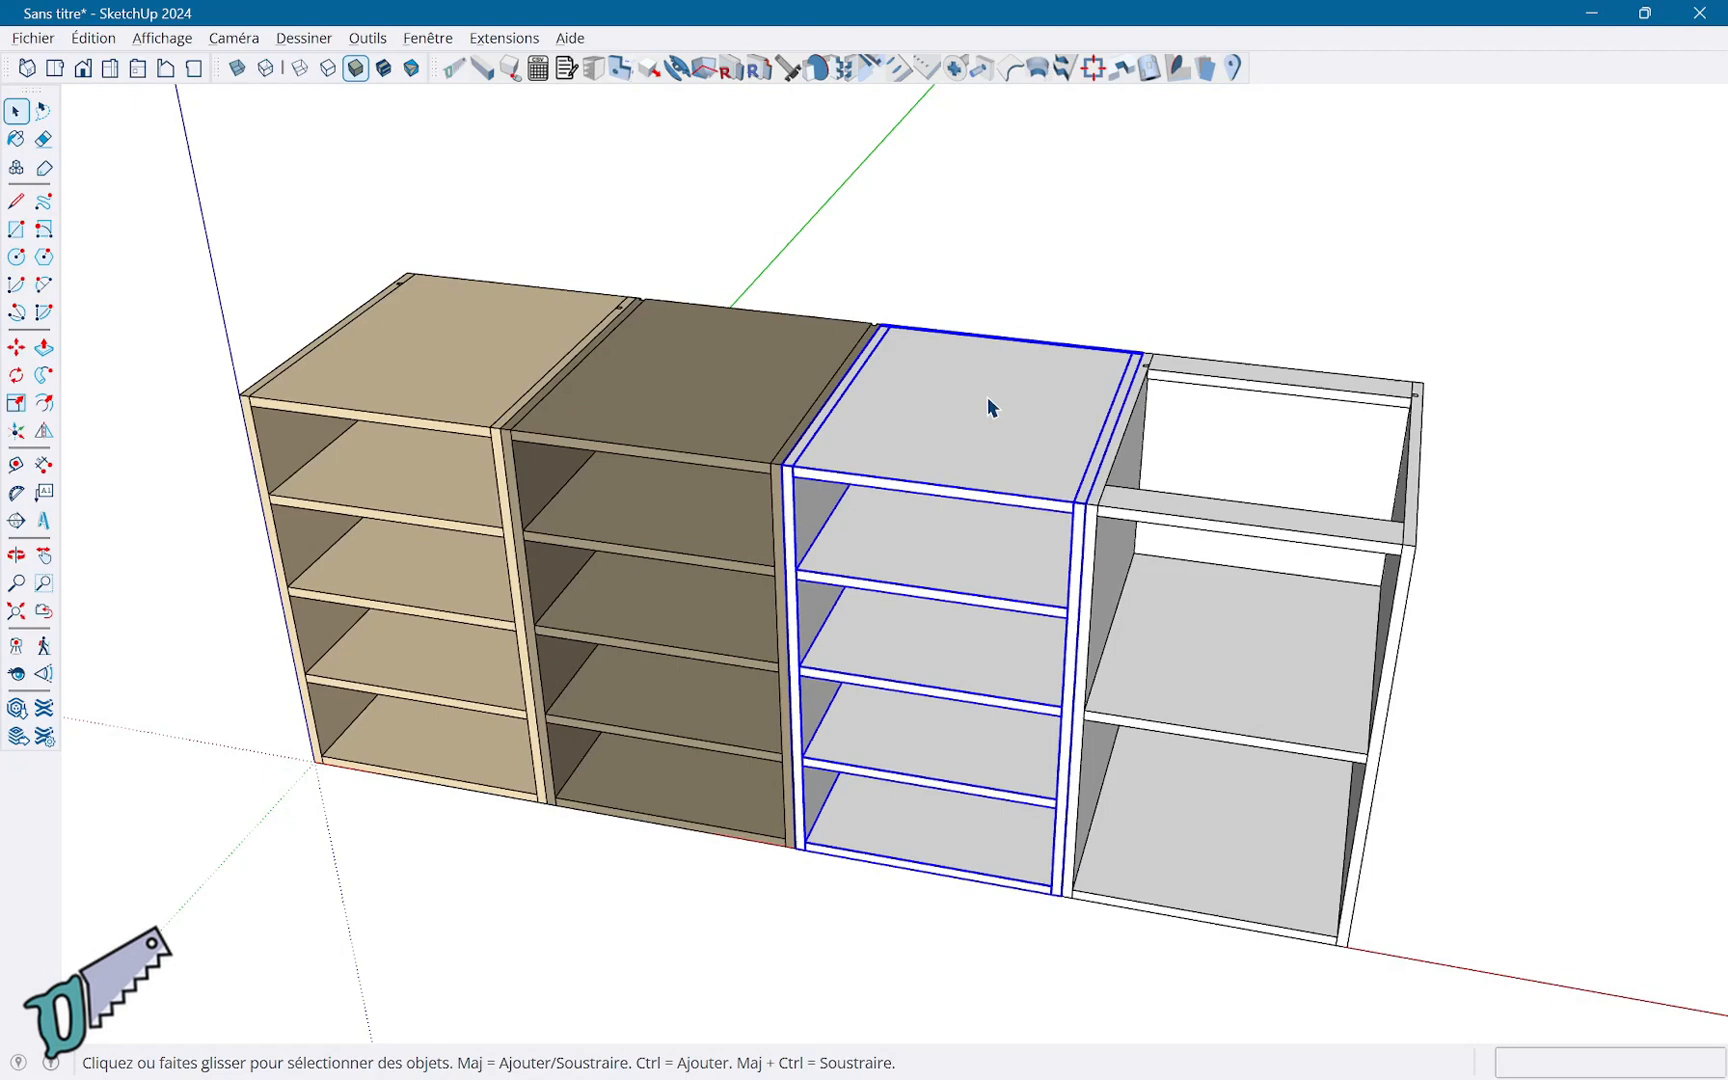
# Display the entity information of cabinet C and check the definition names of its top panel, a shelf and a side panel.
pyautogui.rightClick(993, 402)
pyautogui.click(1037, 412)
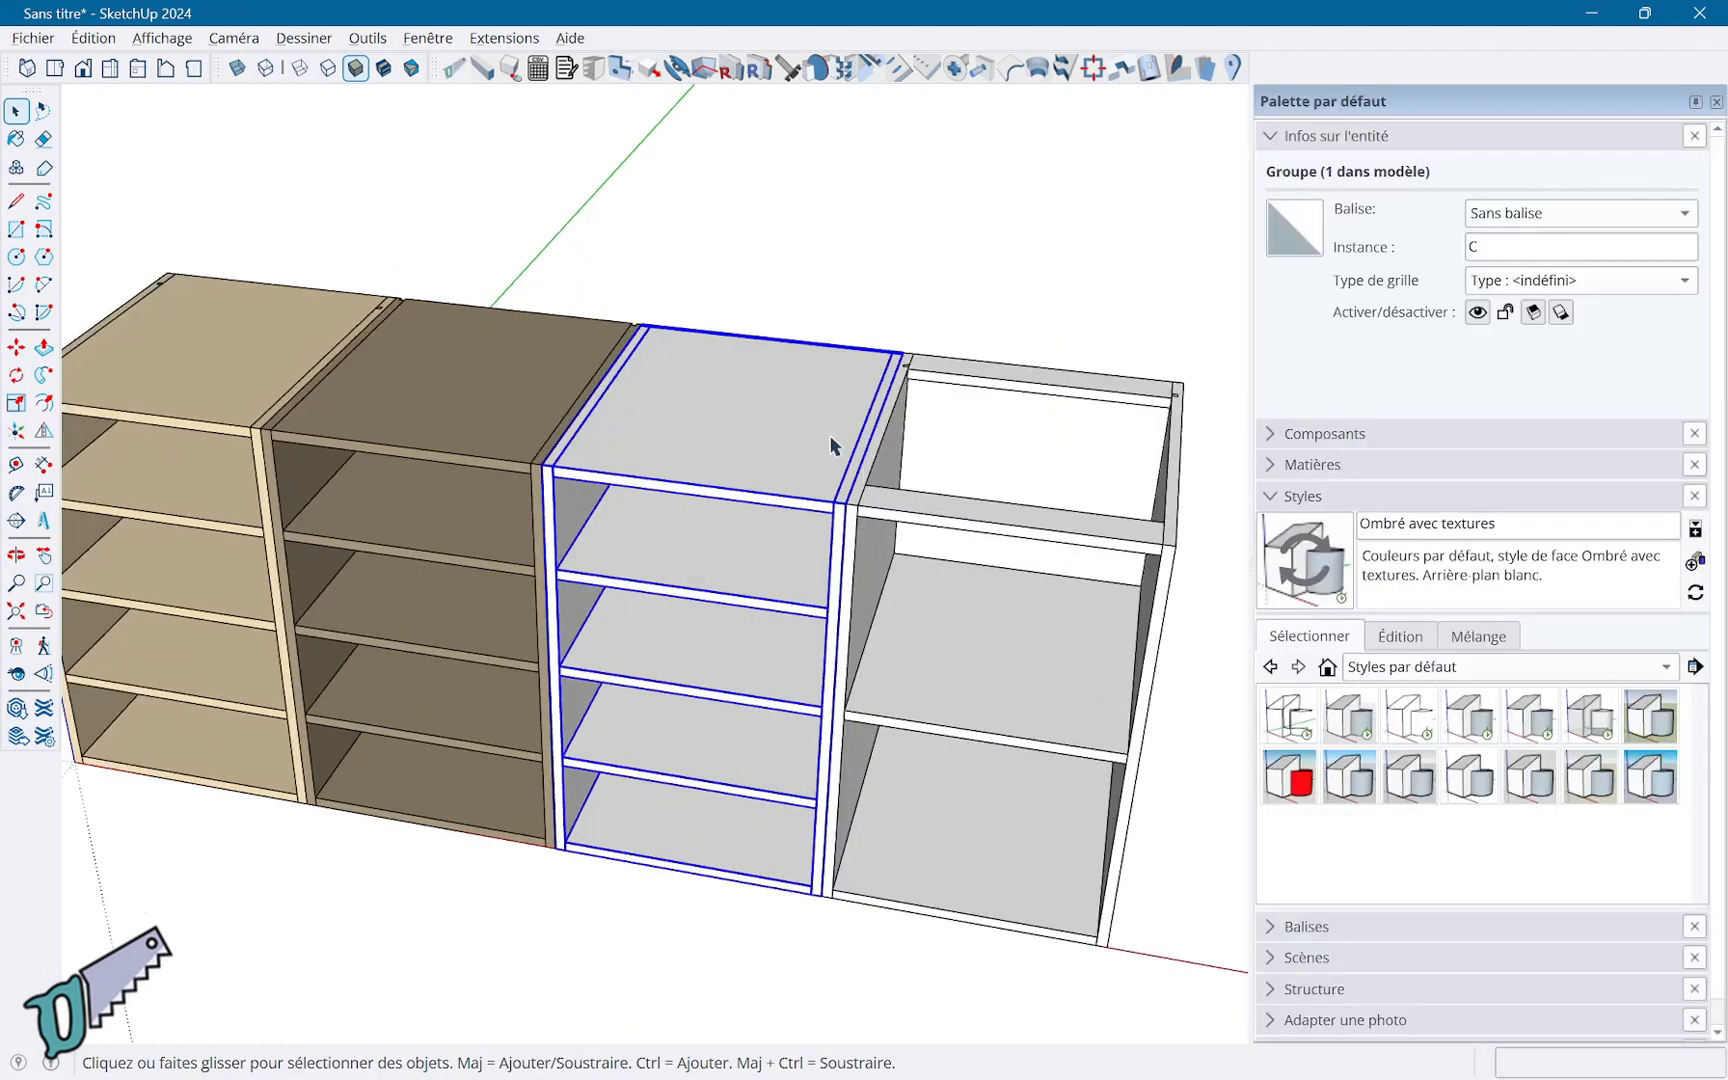
pyautogui.doubleClick(730, 450)
pyautogui.click(730, 450)
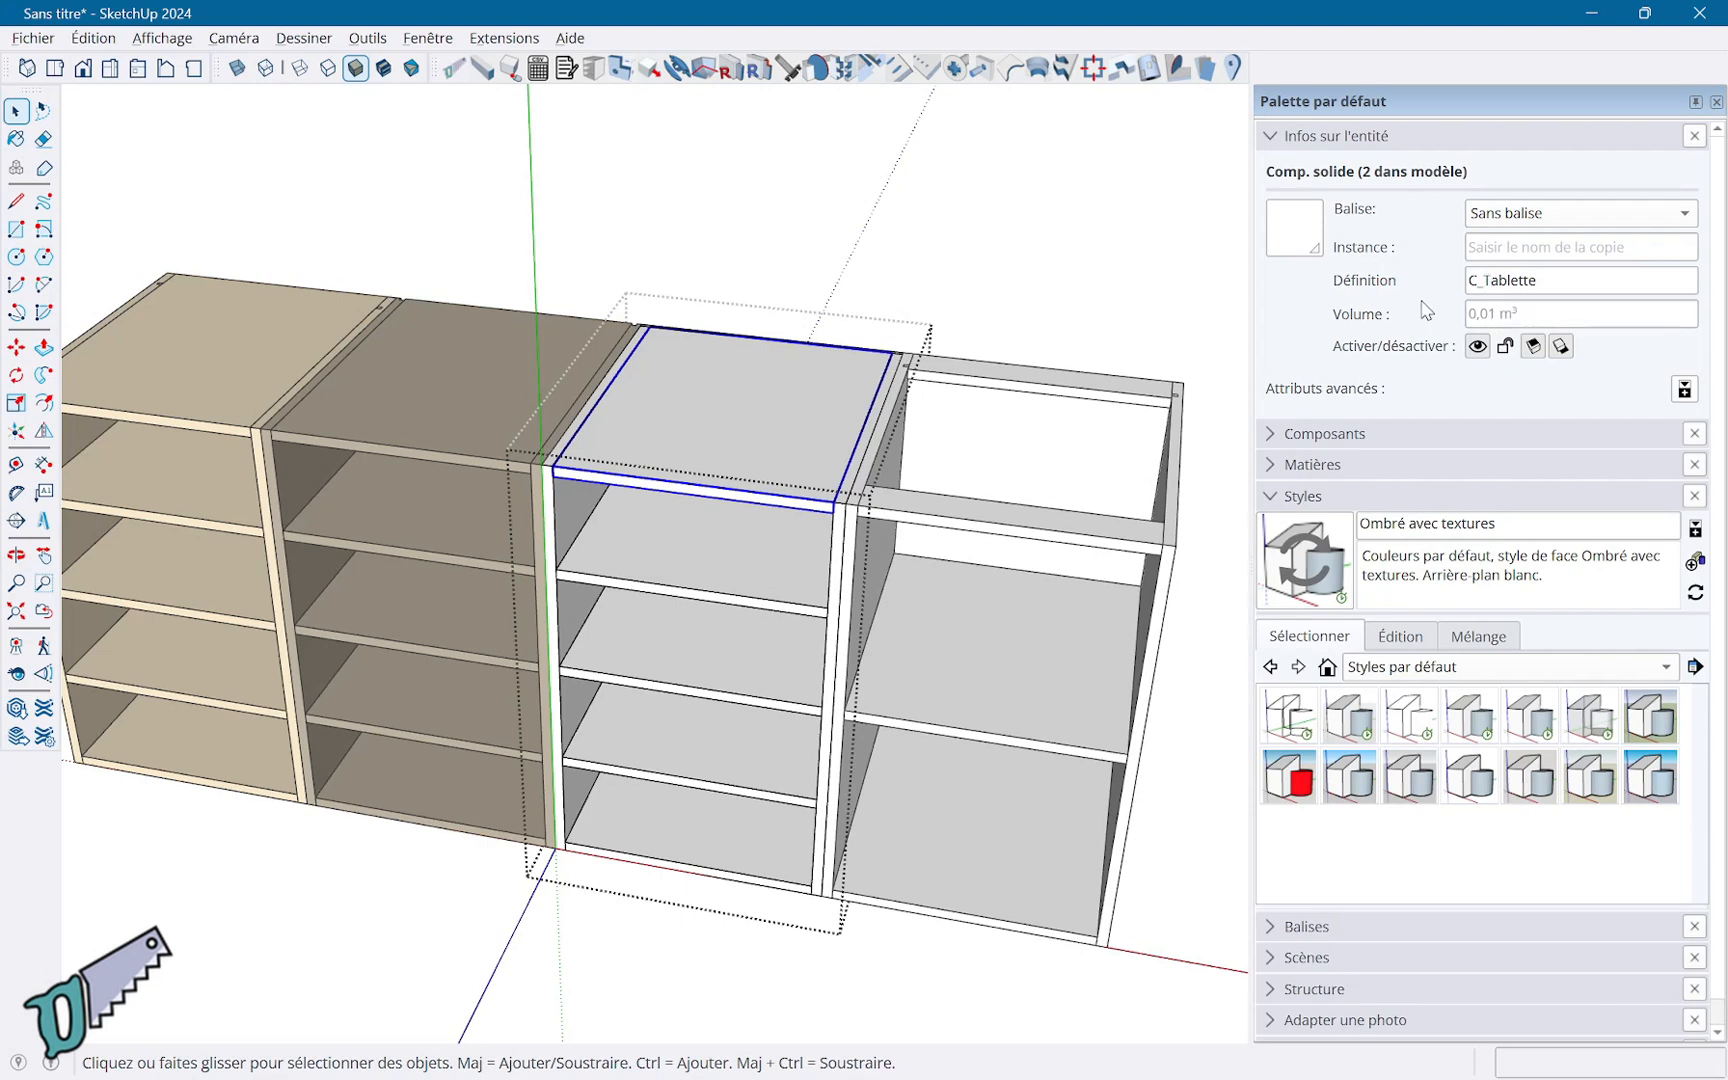
pyautogui.click(736, 572)
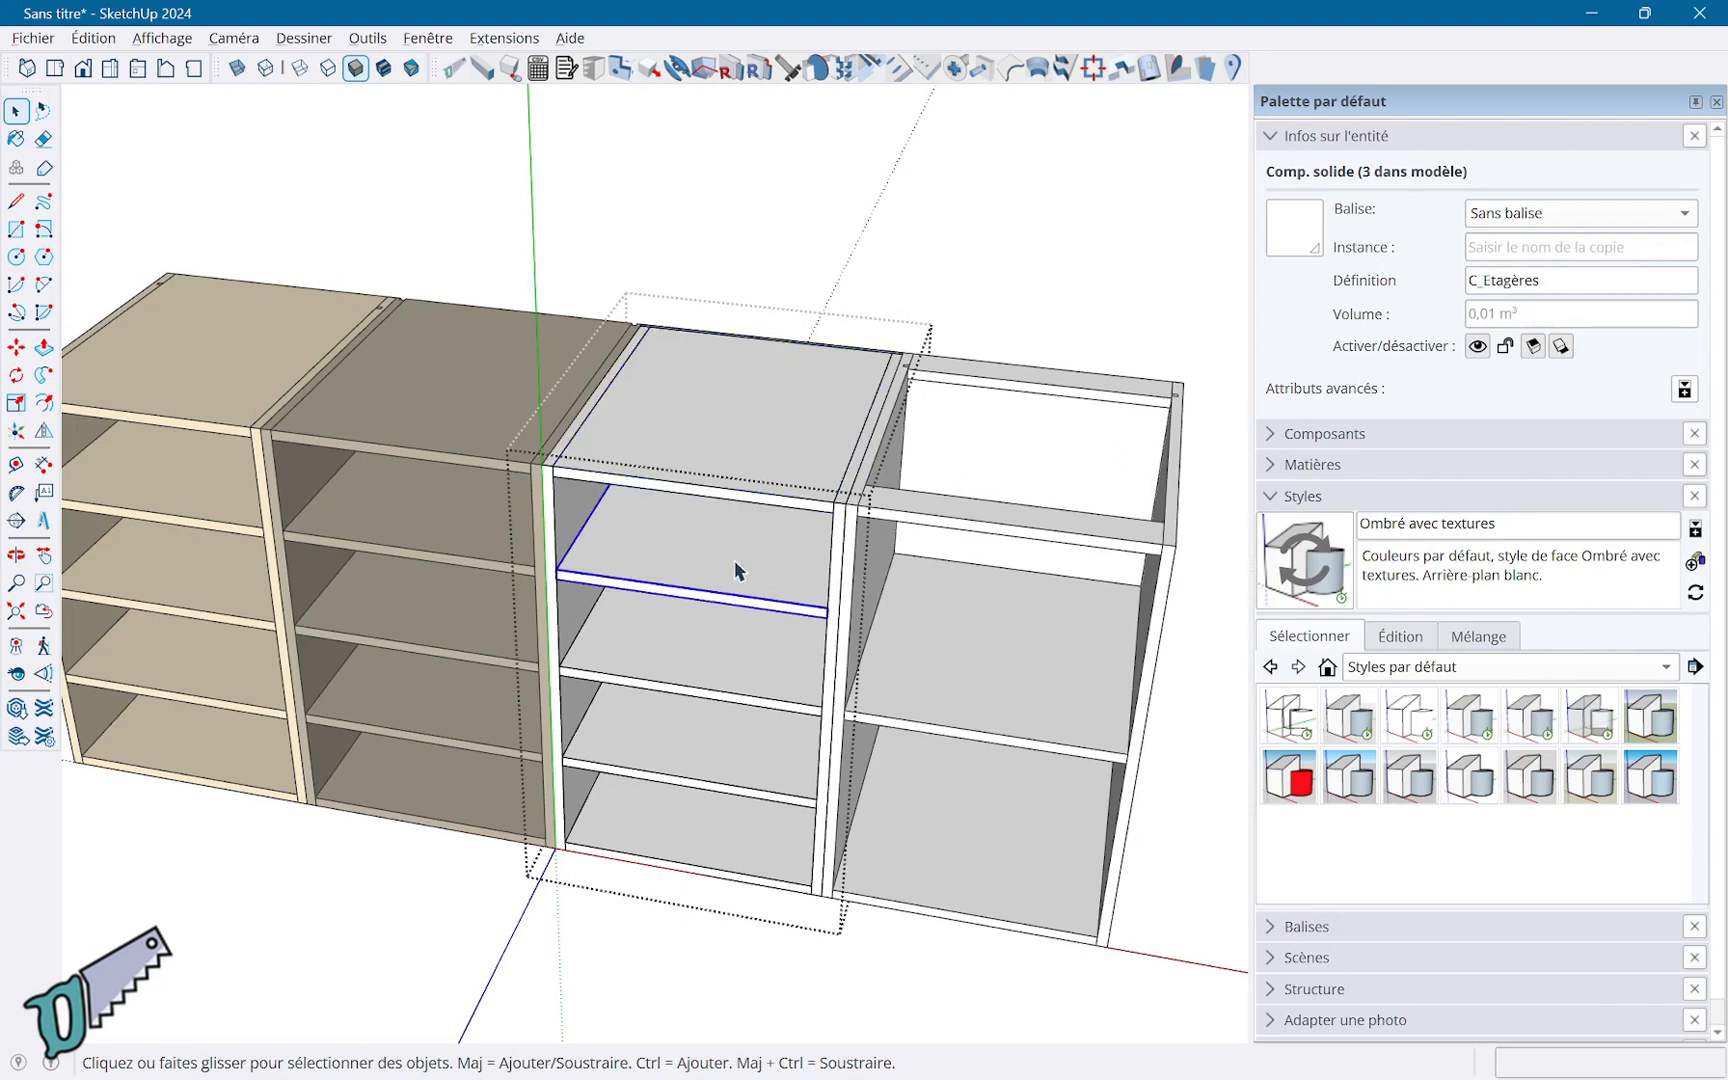
pyautogui.click(563, 531)
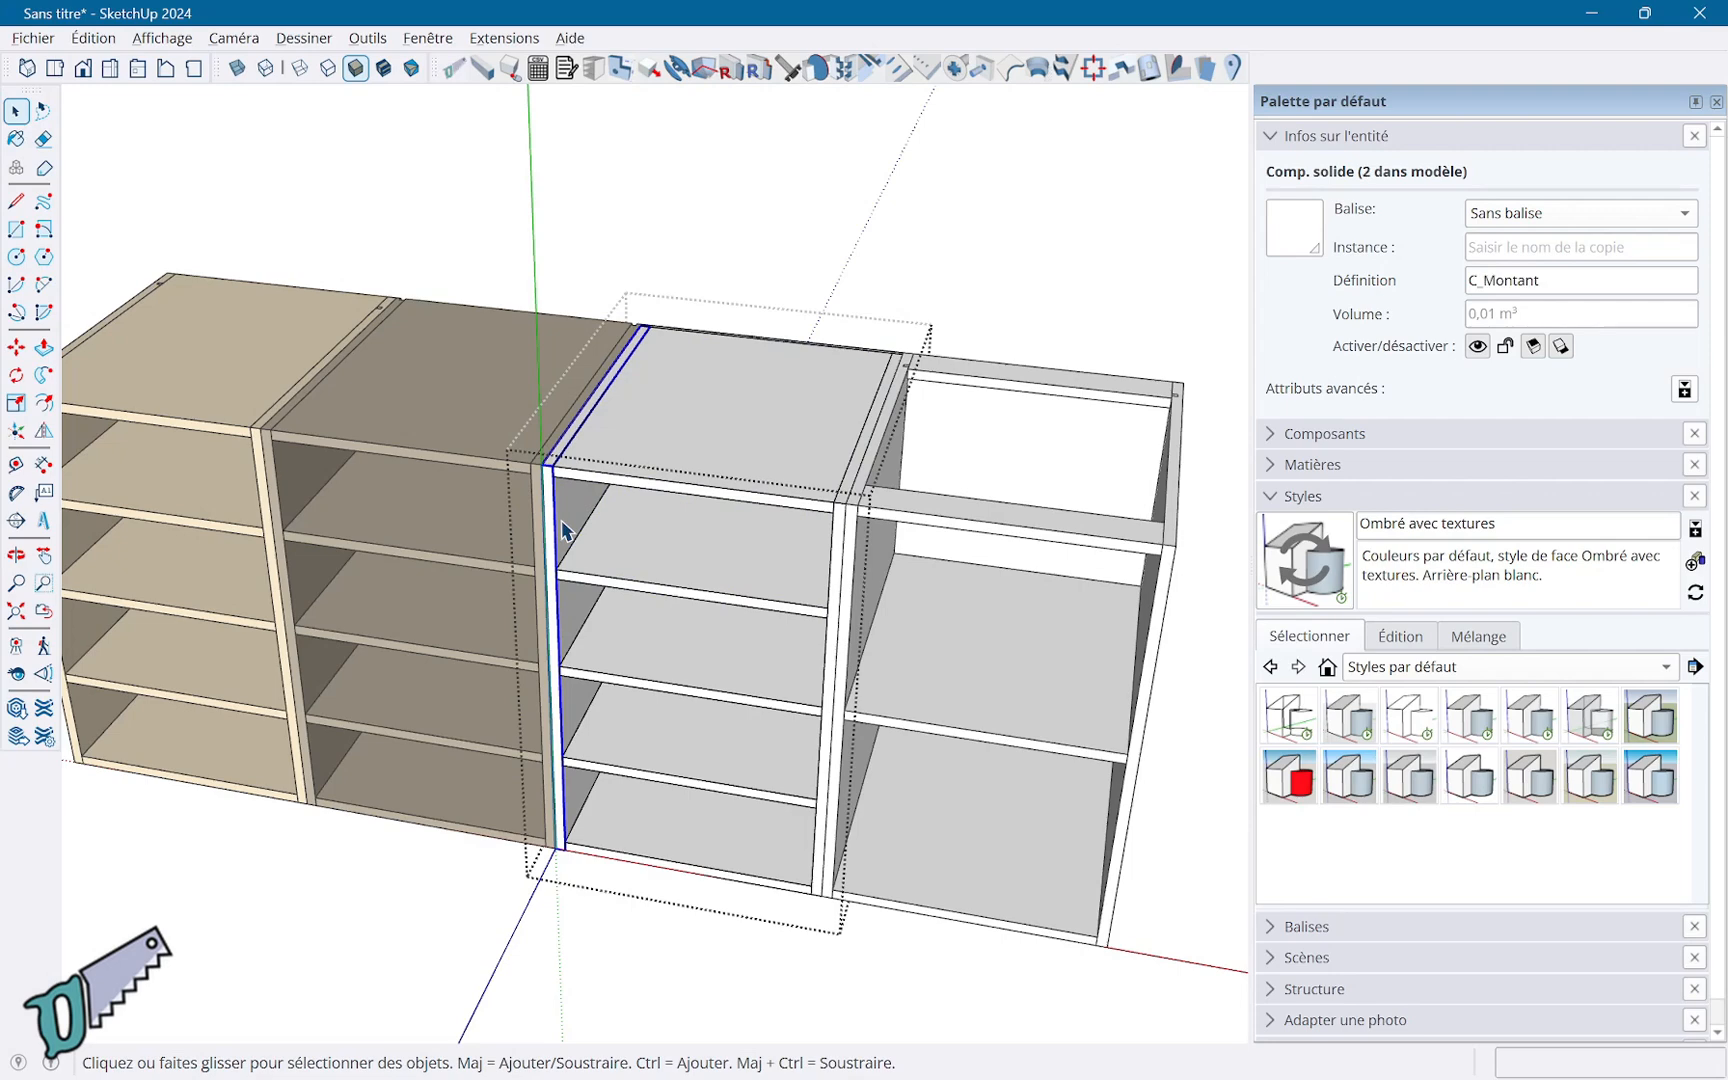
pyautogui.click(912, 266)
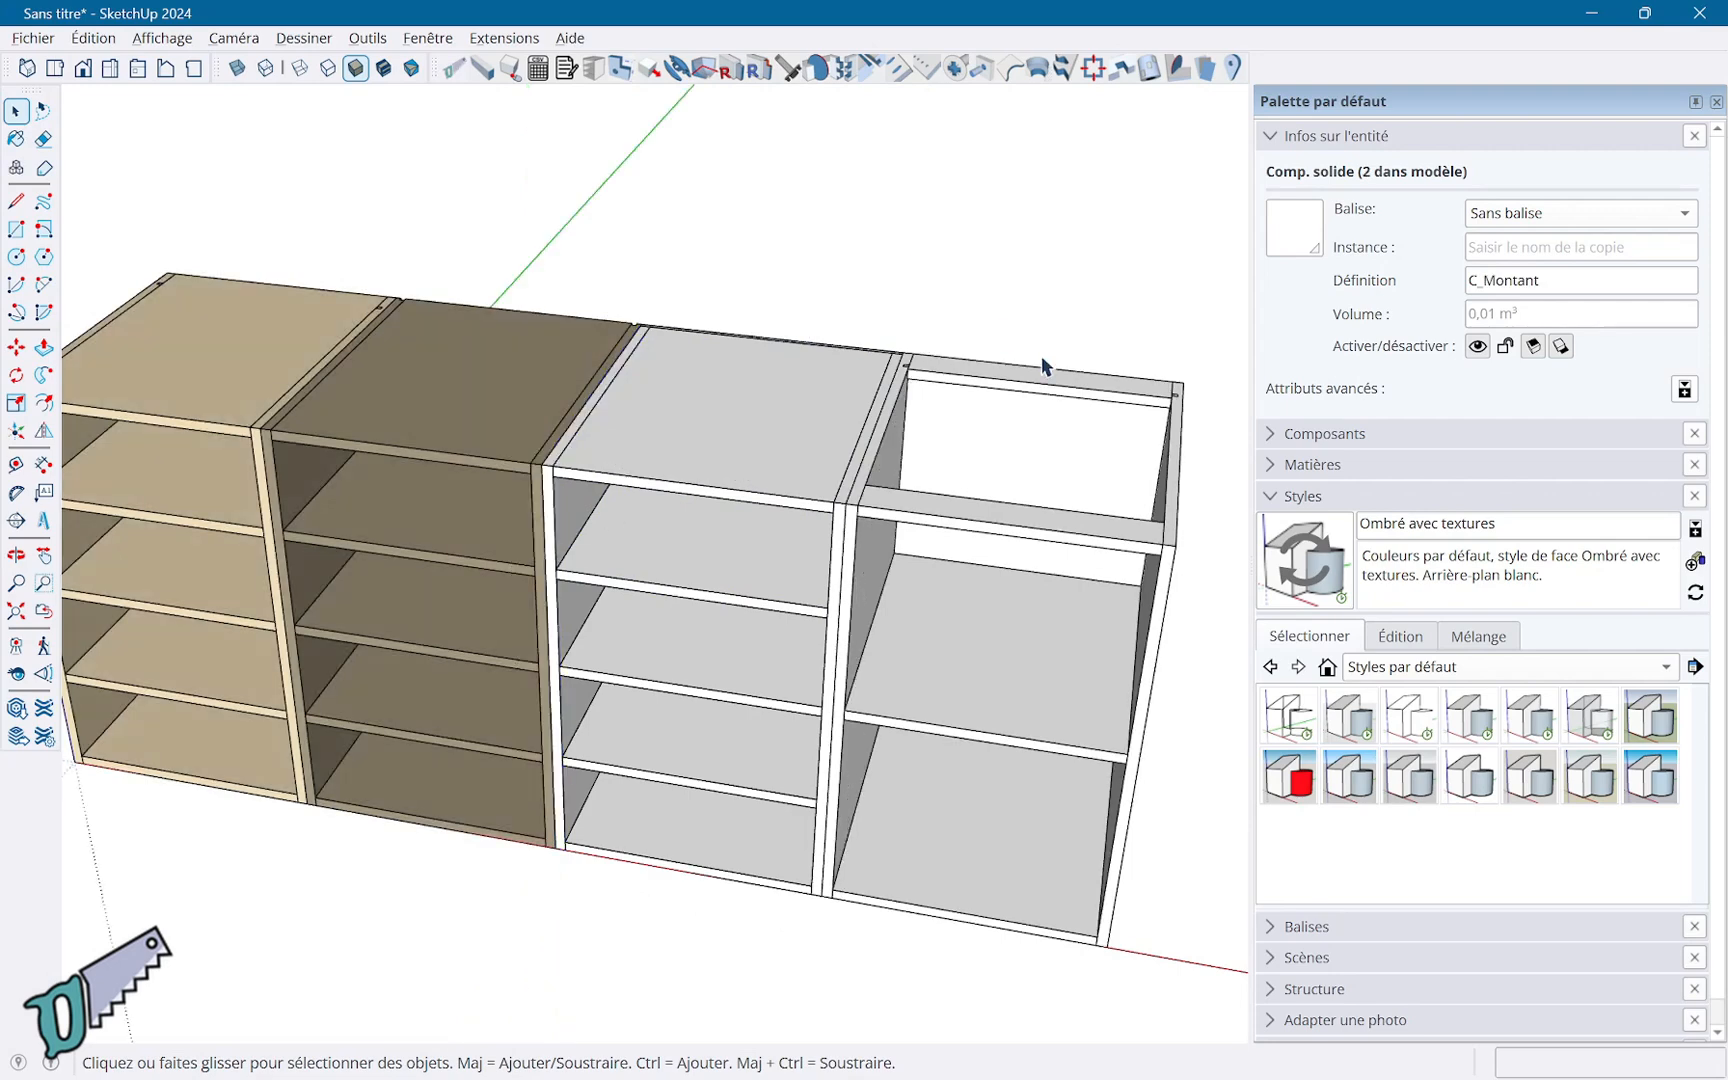
# Check the definition names of the low cabinet's rear top rail, front top rail and shelf.
pyautogui.doubleClick(1036, 381)
pyautogui.click(1036, 381)
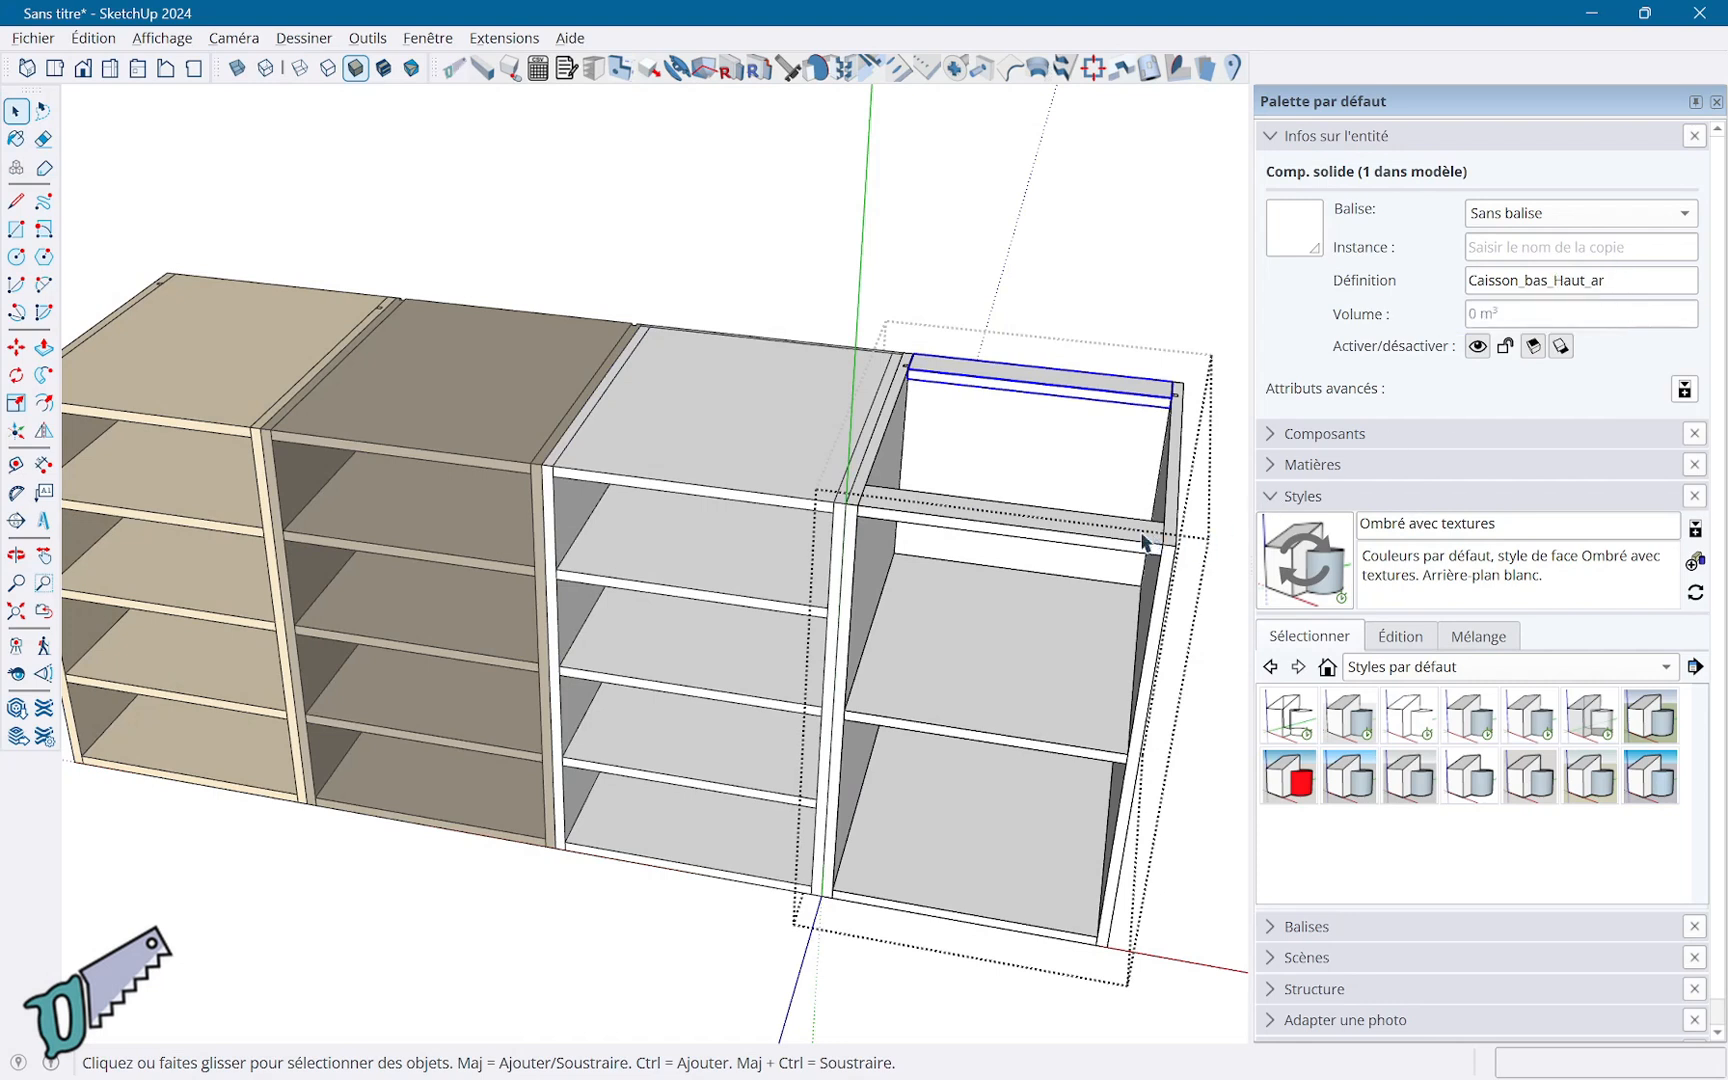
pyautogui.click(1110, 541)
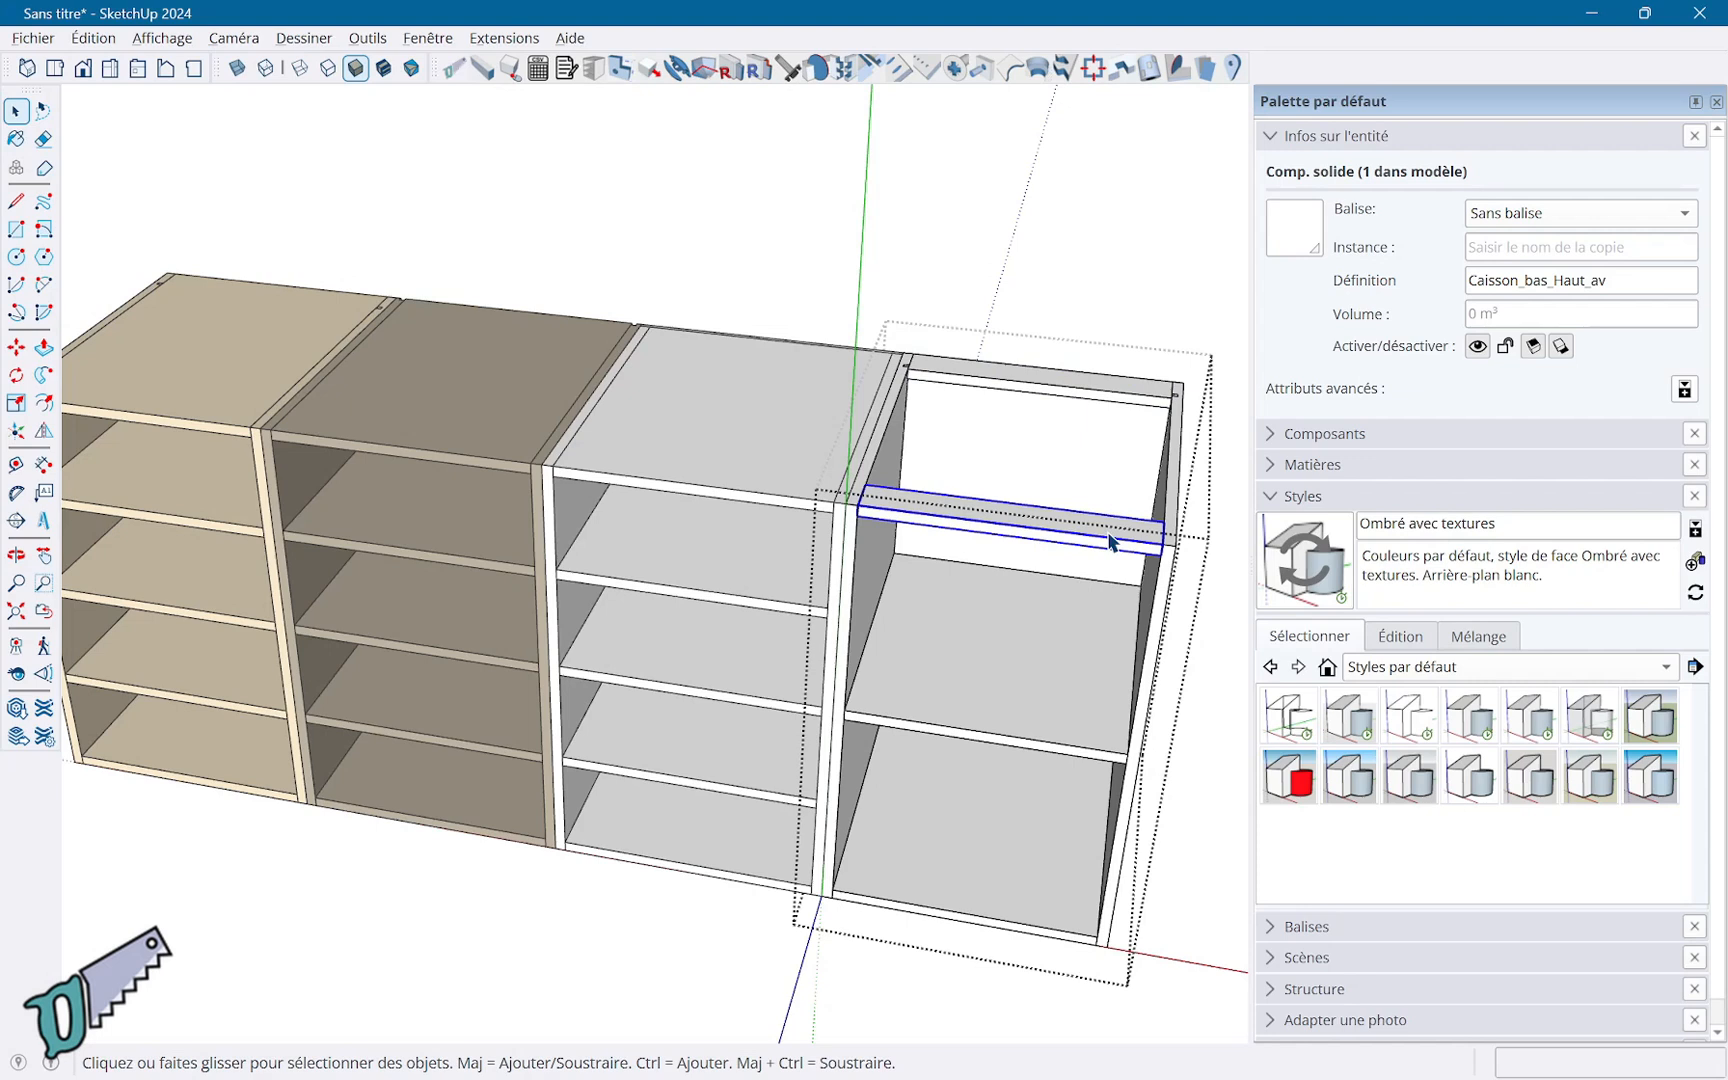
pyautogui.click(1060, 710)
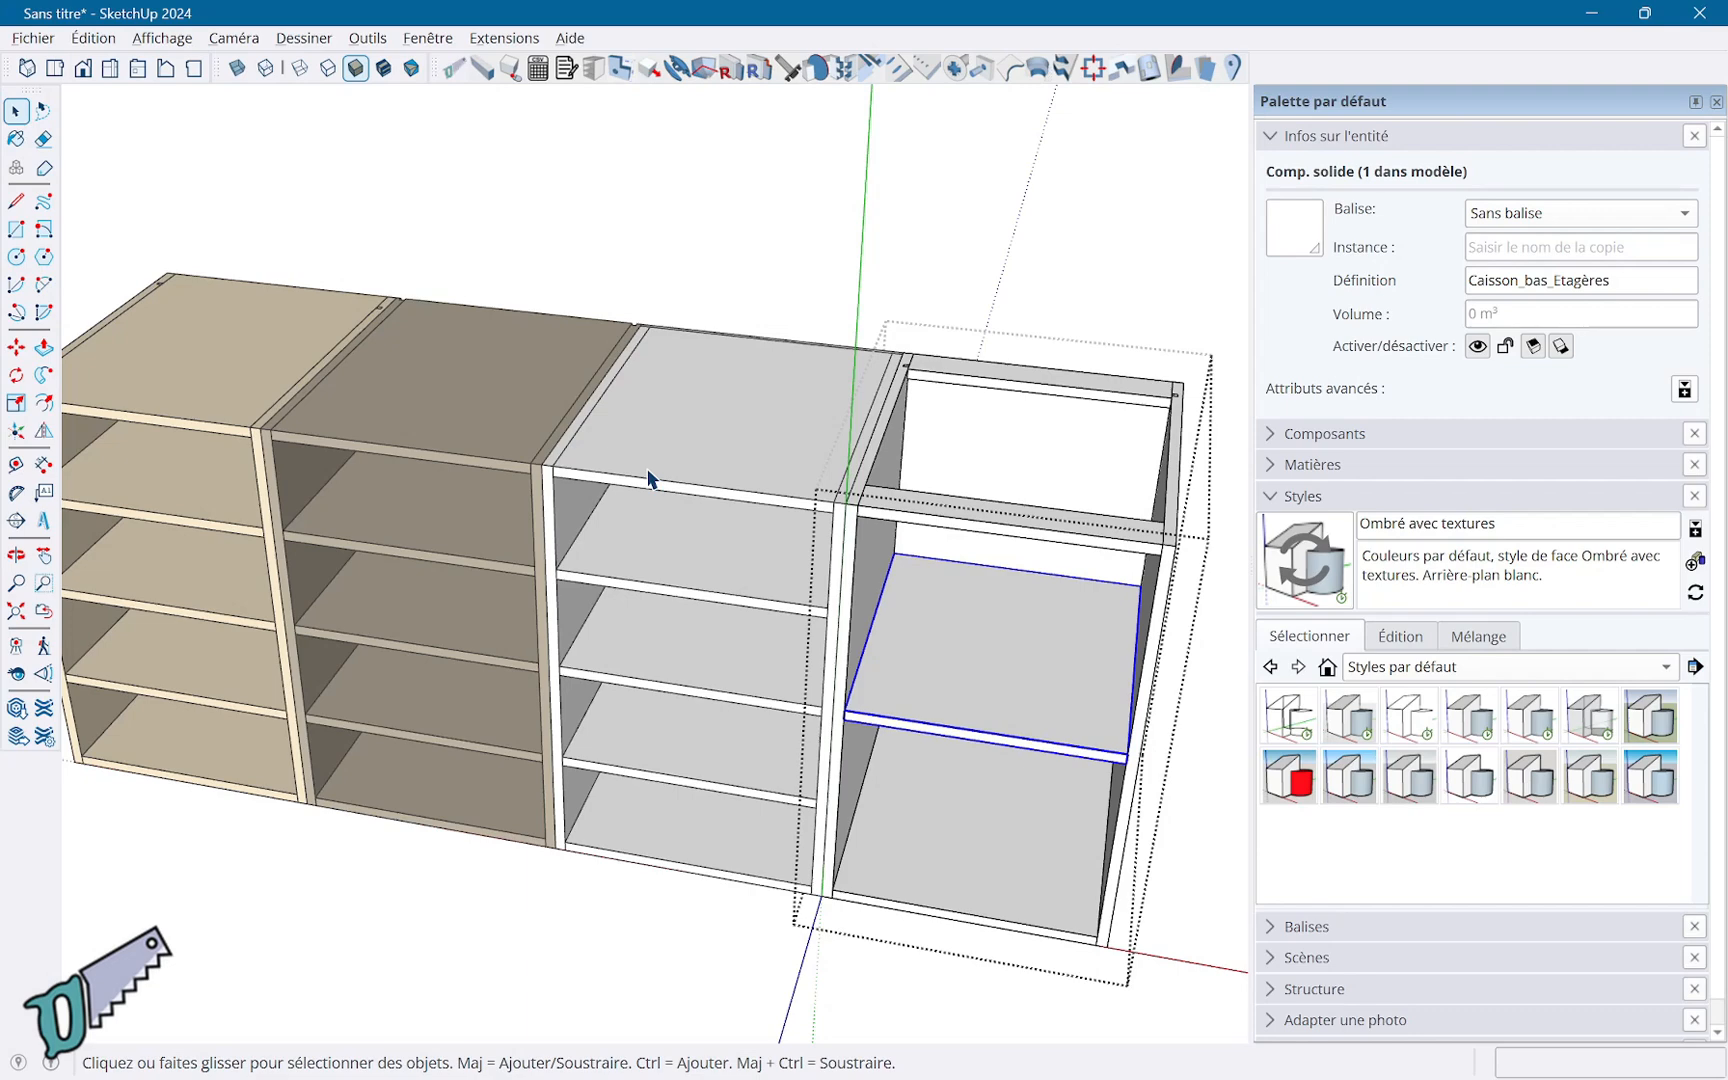
pyautogui.press('Escape')
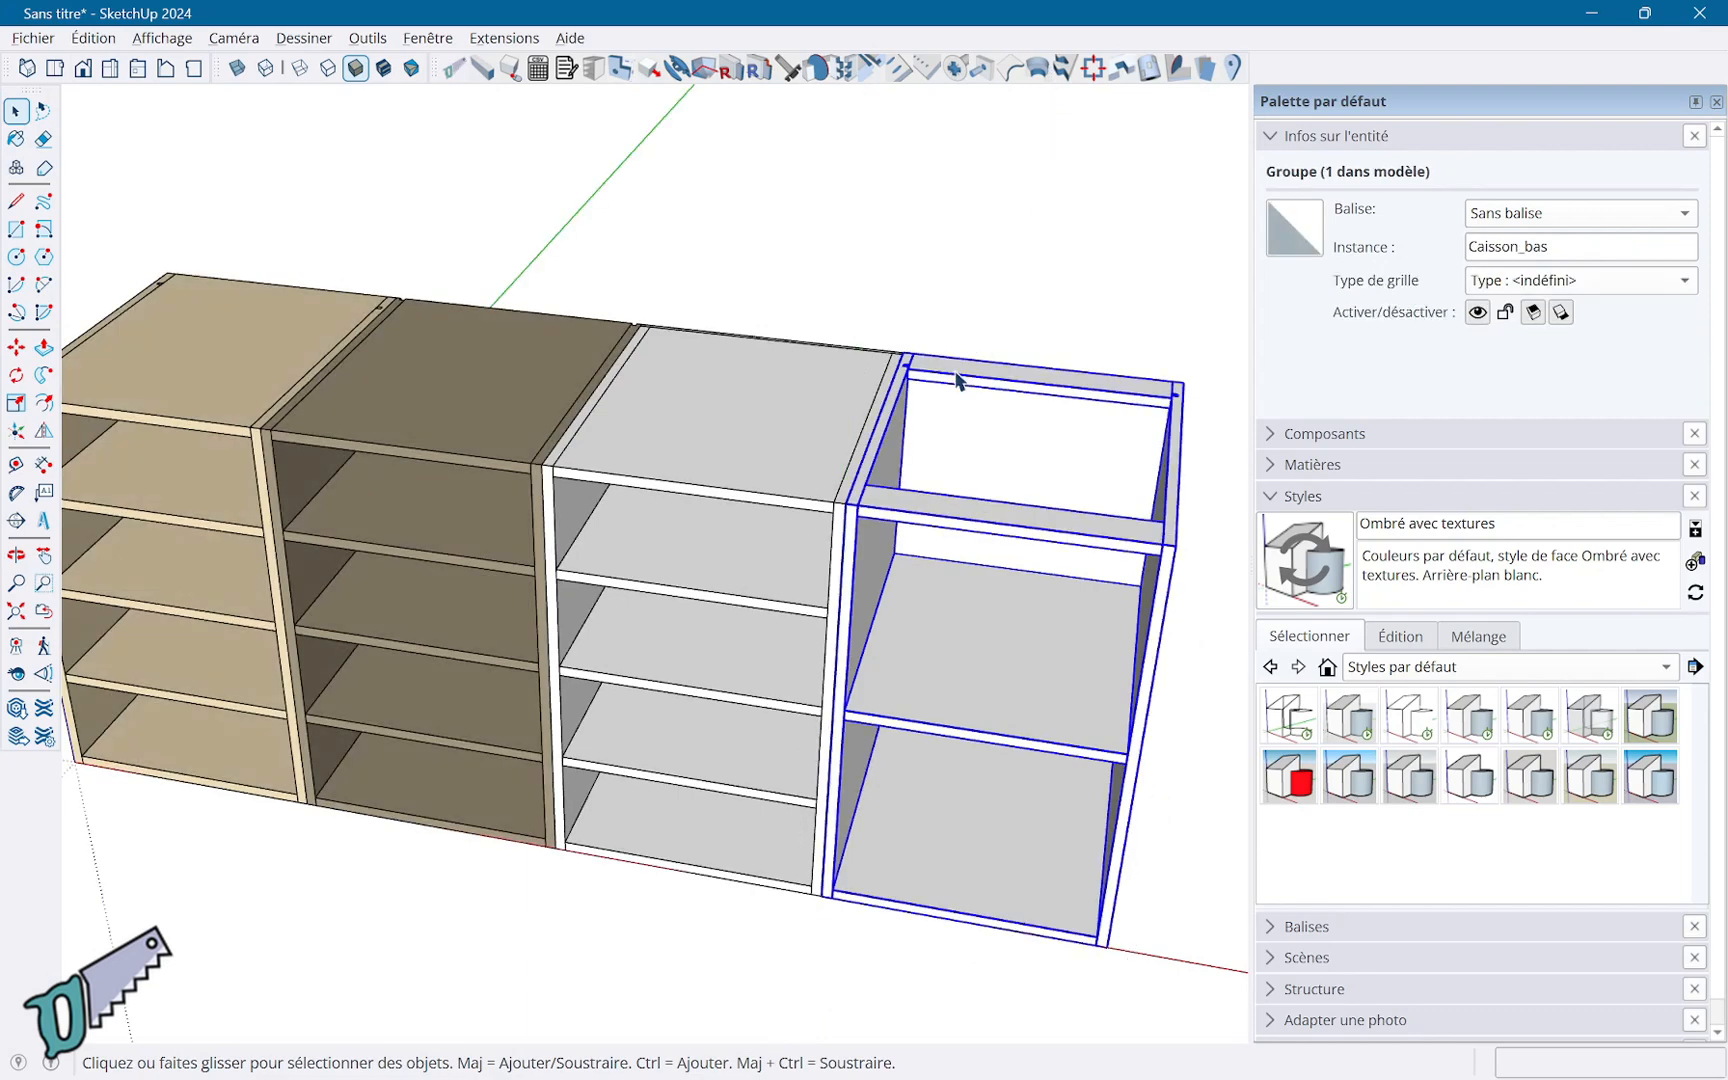
# Rename the low cabinet's group and its parts with the name D, and select its front top rail to check the renaming.
pyautogui.rightClick(956, 380)
pyautogui.moveTo(1015, 717)
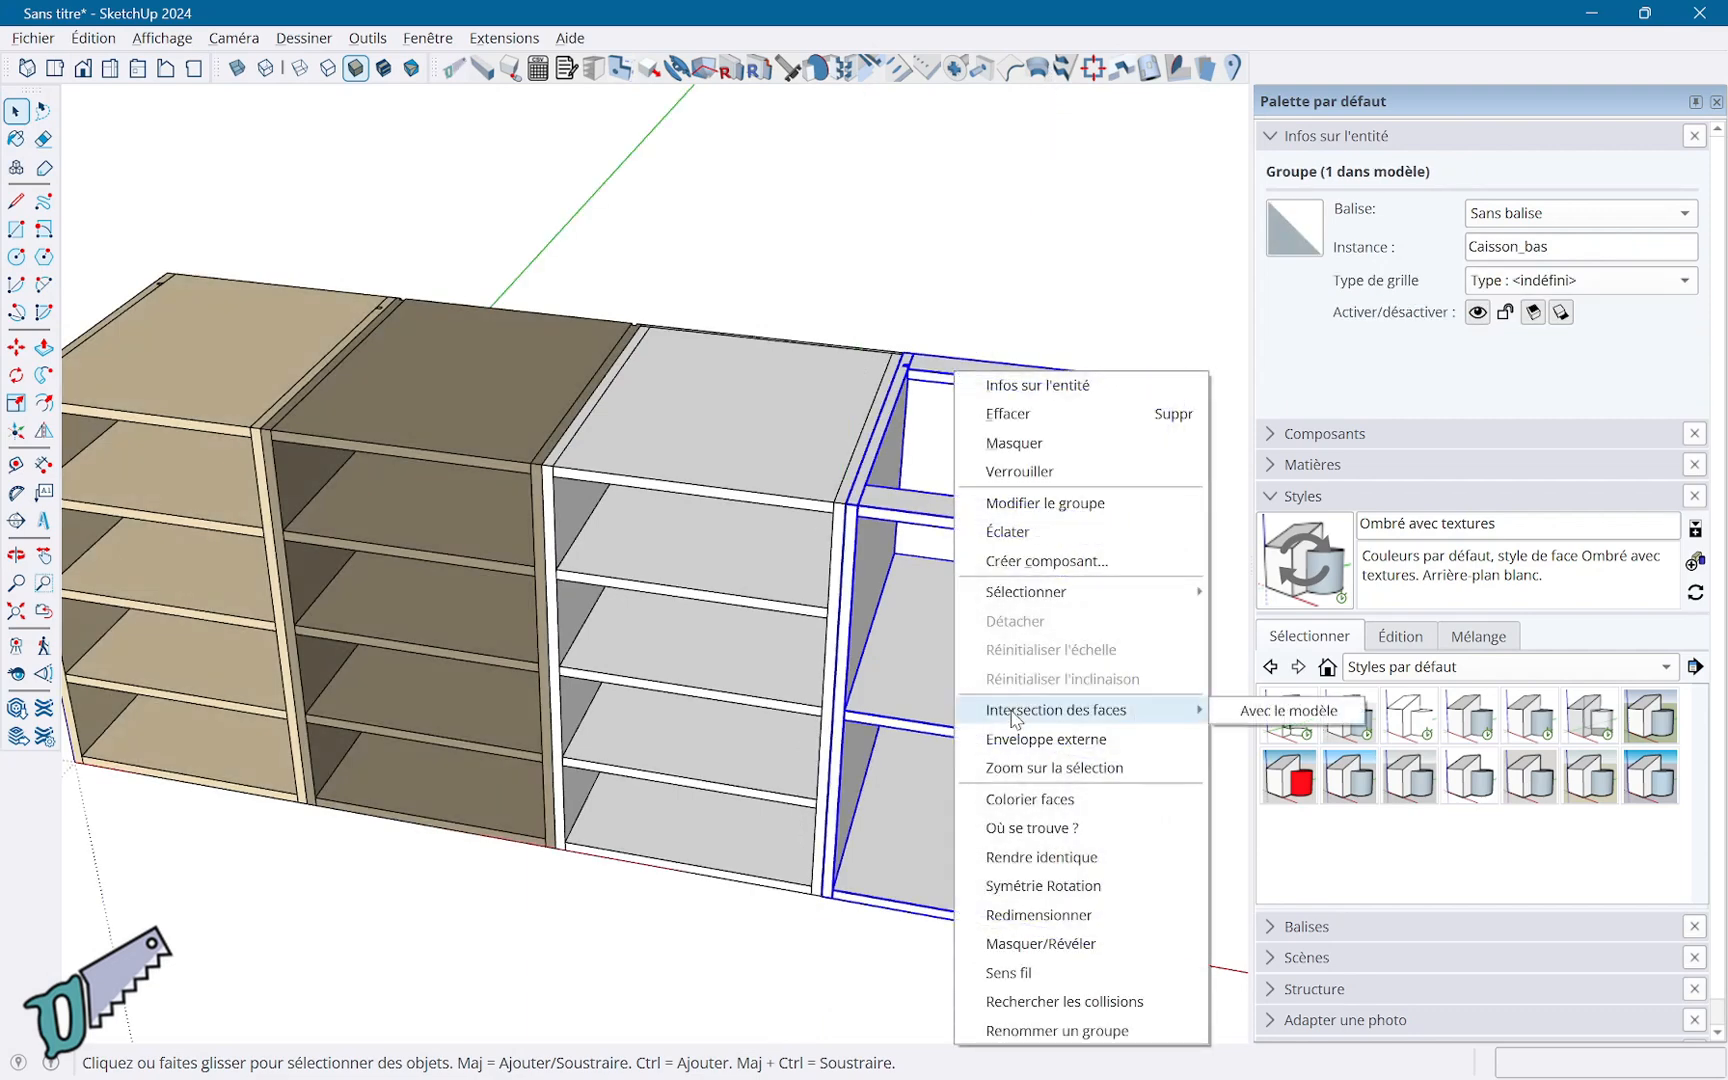
pyautogui.click(1058, 1038)
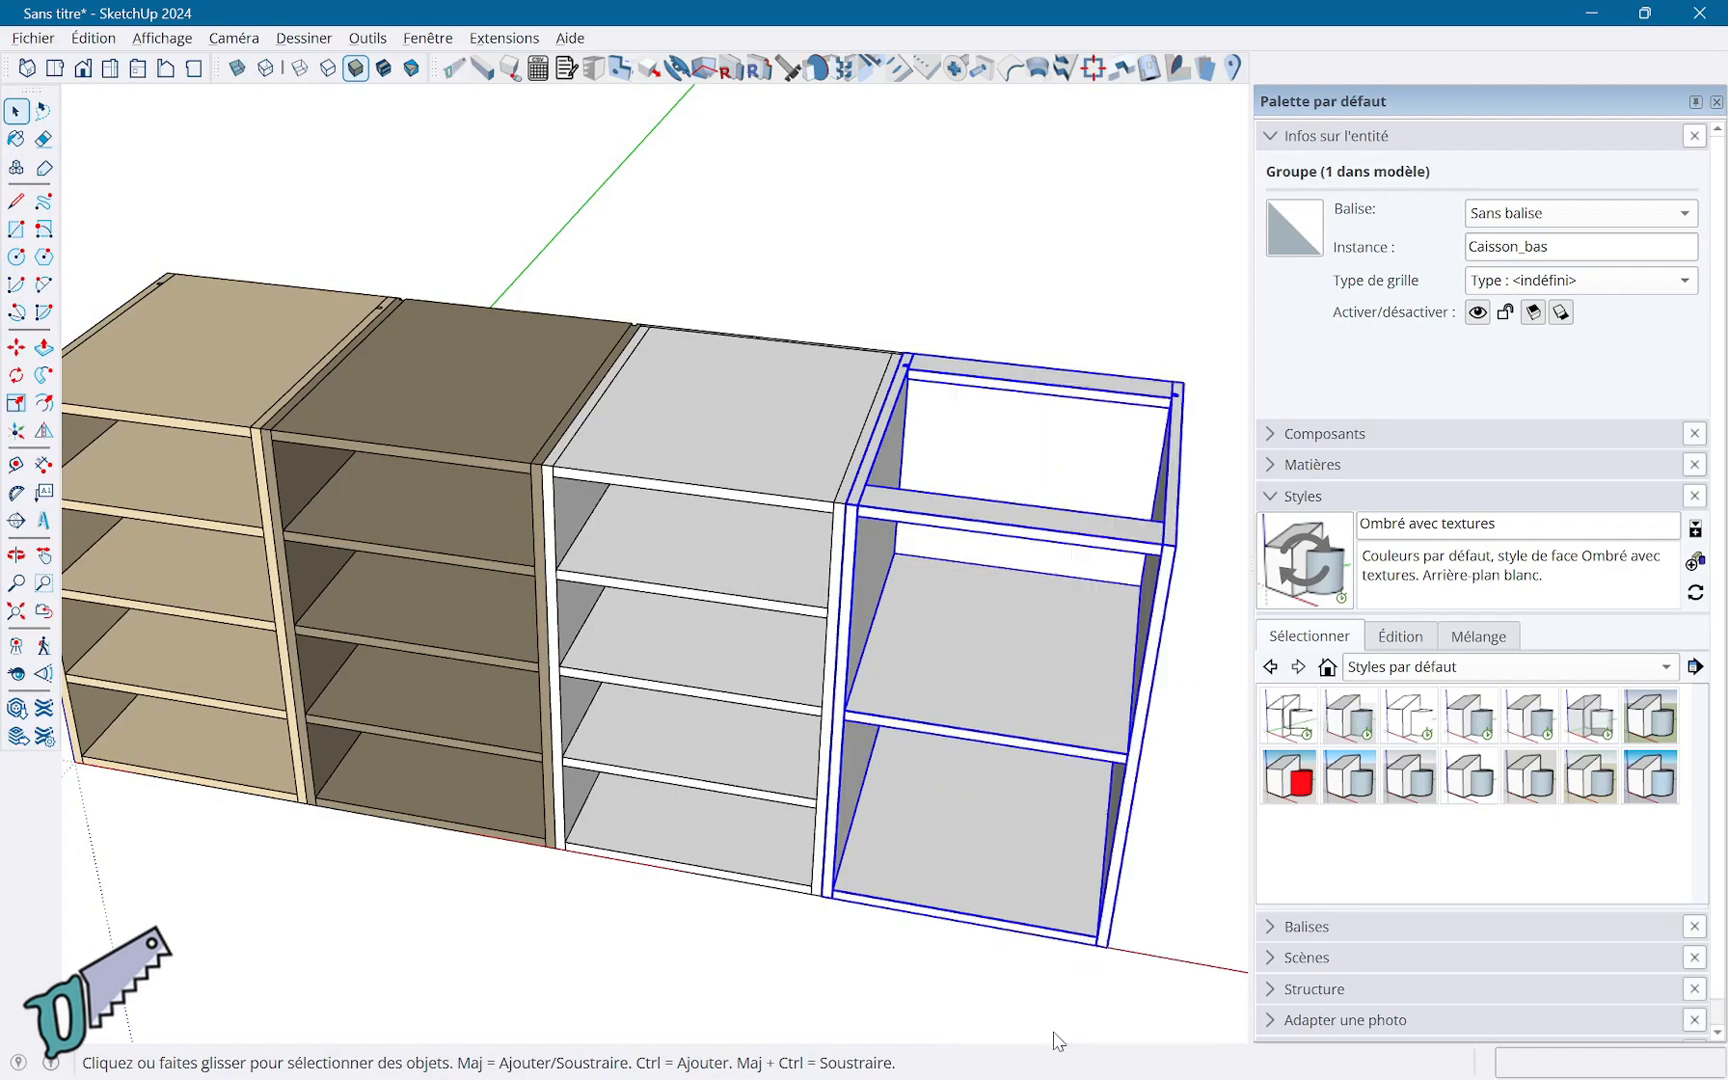
pyautogui.moveTo(937, 530); pyautogui.dragTo(845, 530)
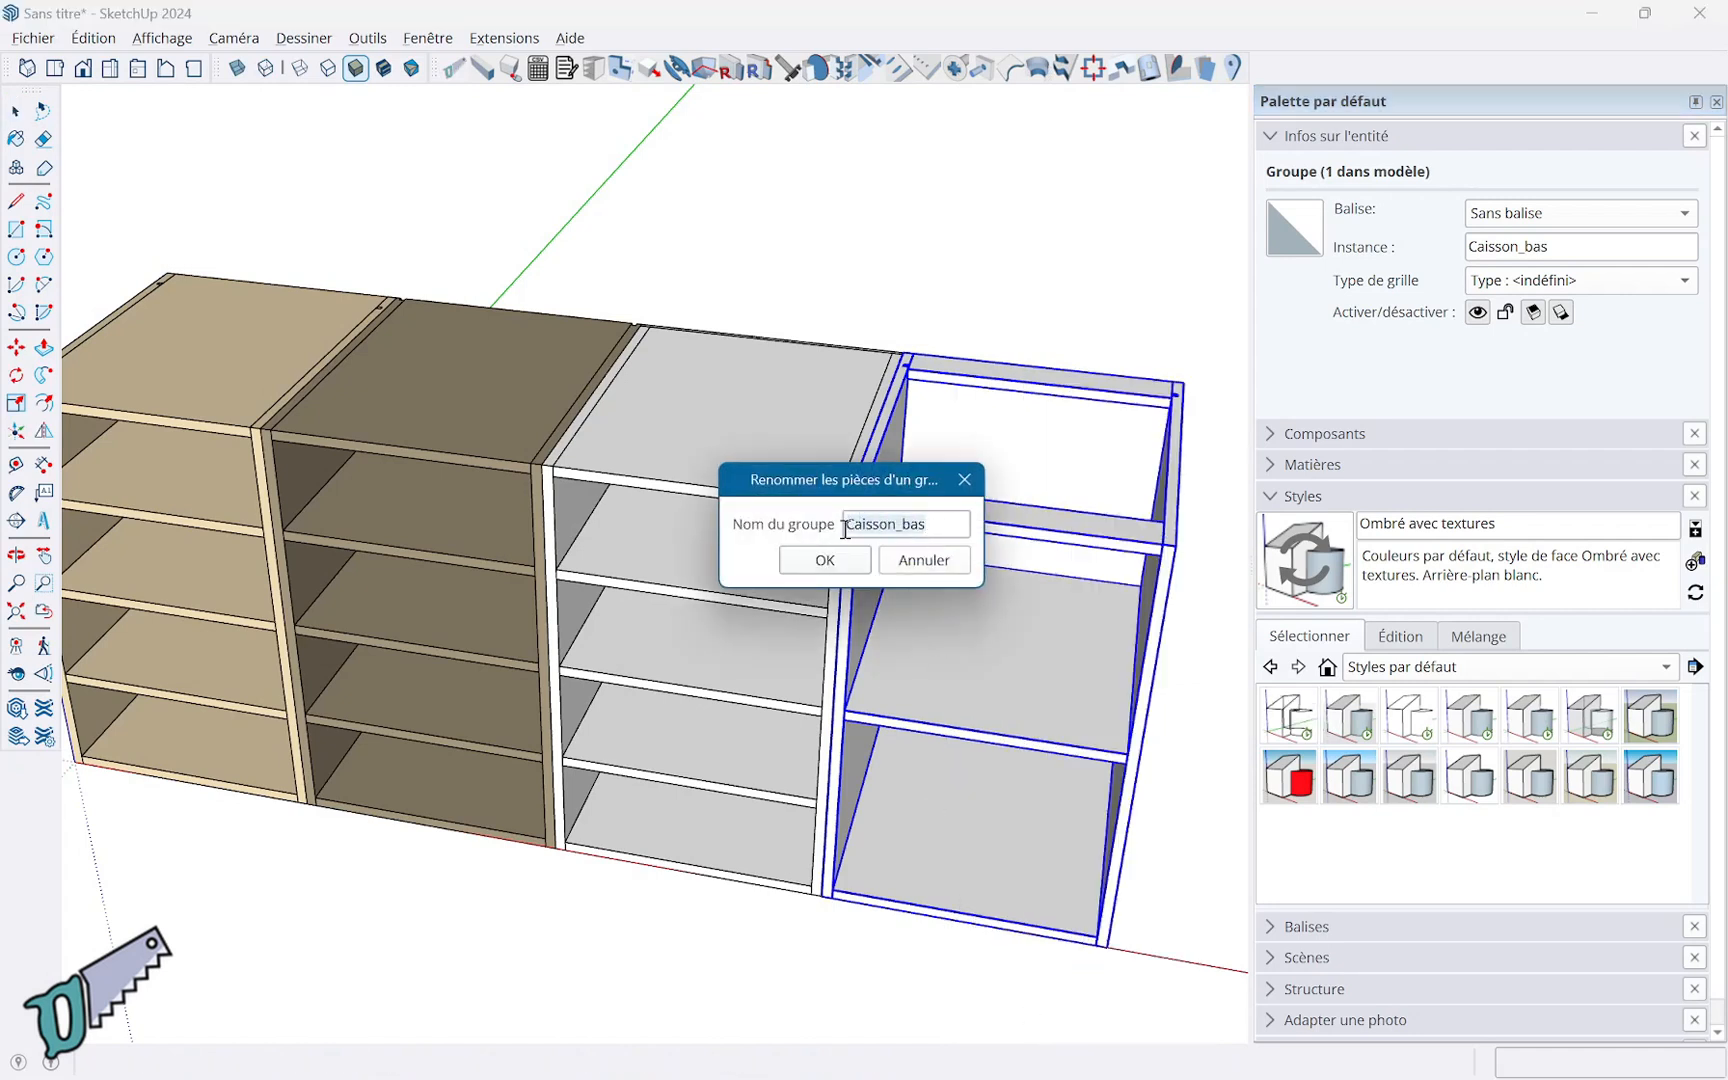
pyautogui.write('D')
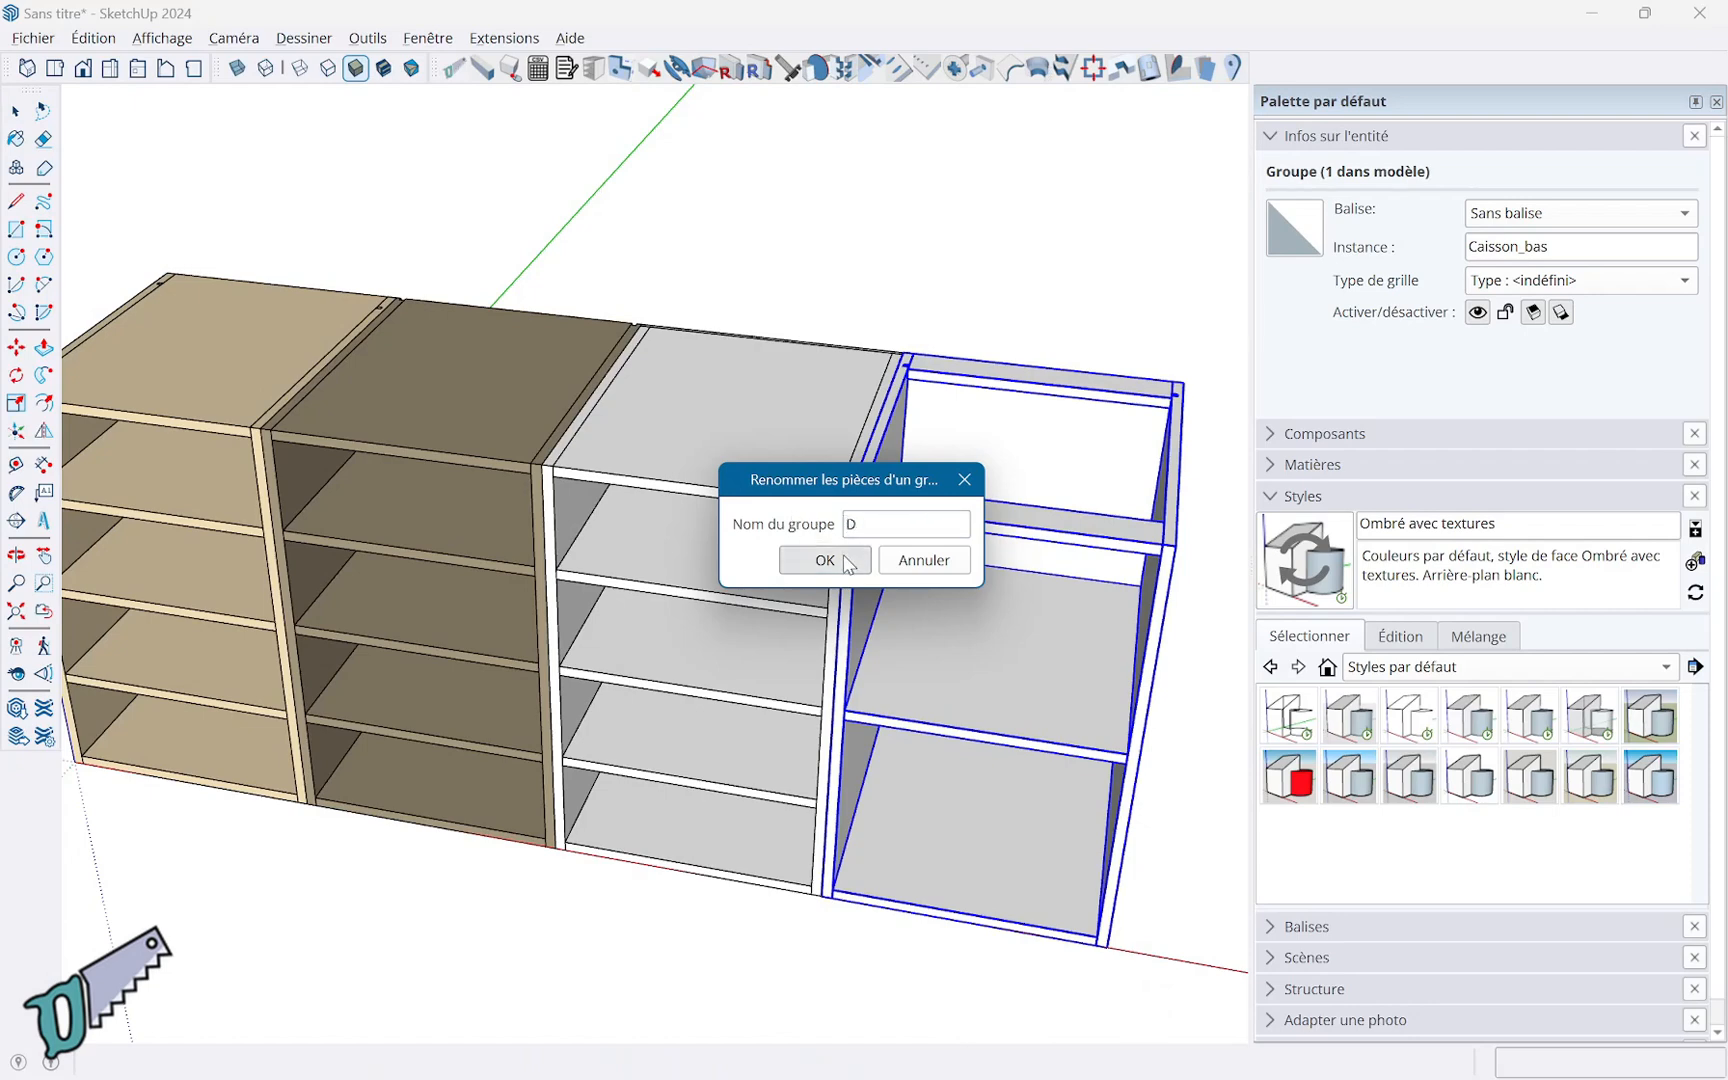
pyautogui.click(848, 560)
pyautogui.doubleClick(972, 518)
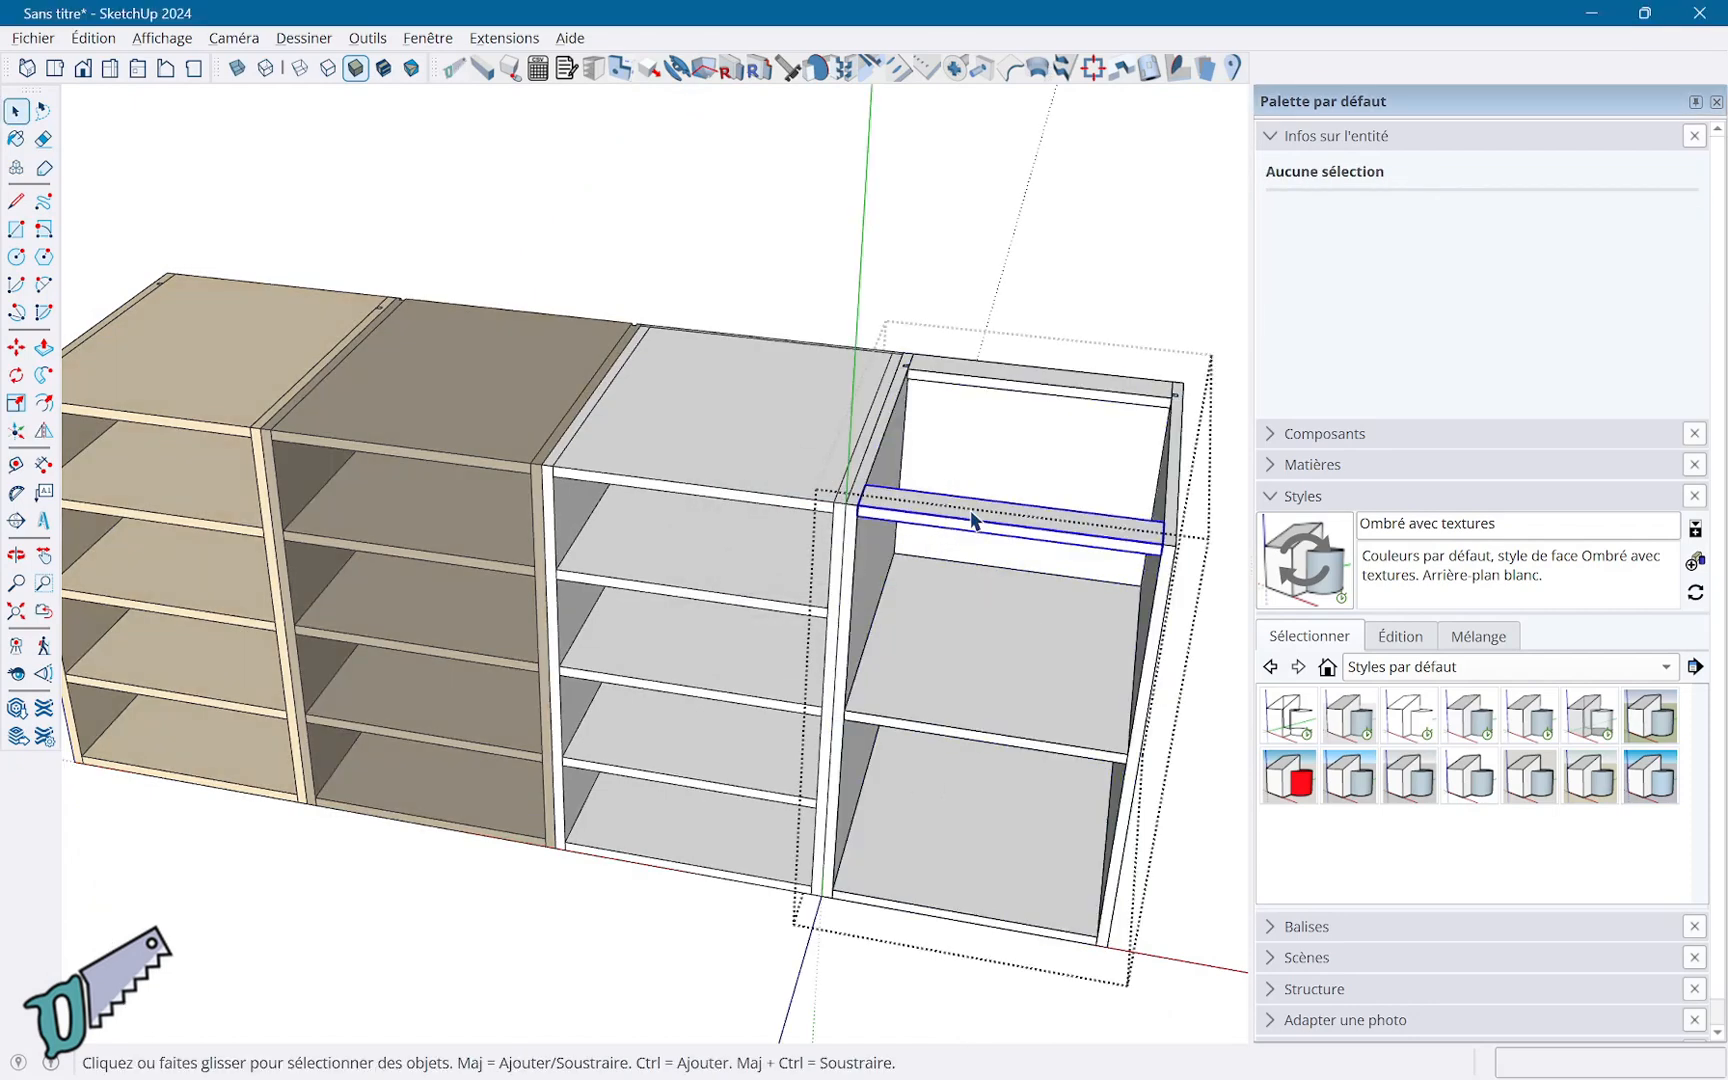
pyautogui.click(974, 515)
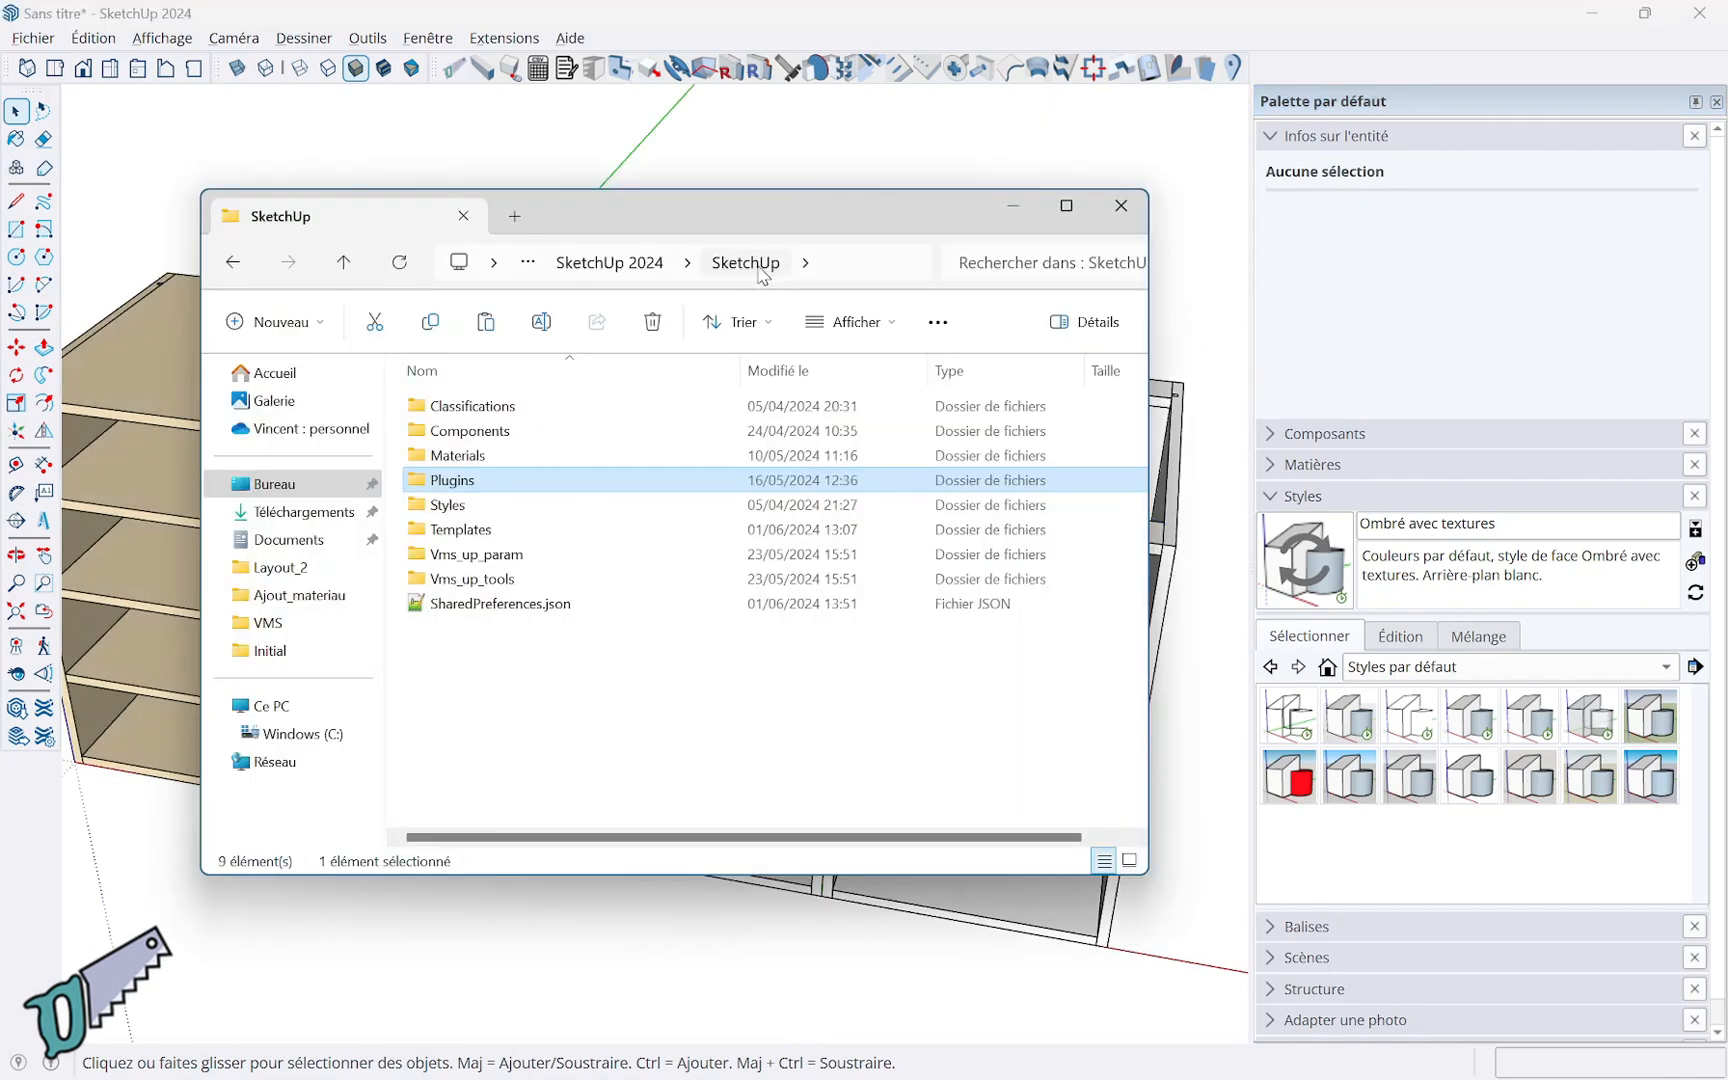
# In File Explorer, open the Vms_up_param folder and select the Cabinet_definition_names.txt file.
pyautogui.doubleClick(476, 555)
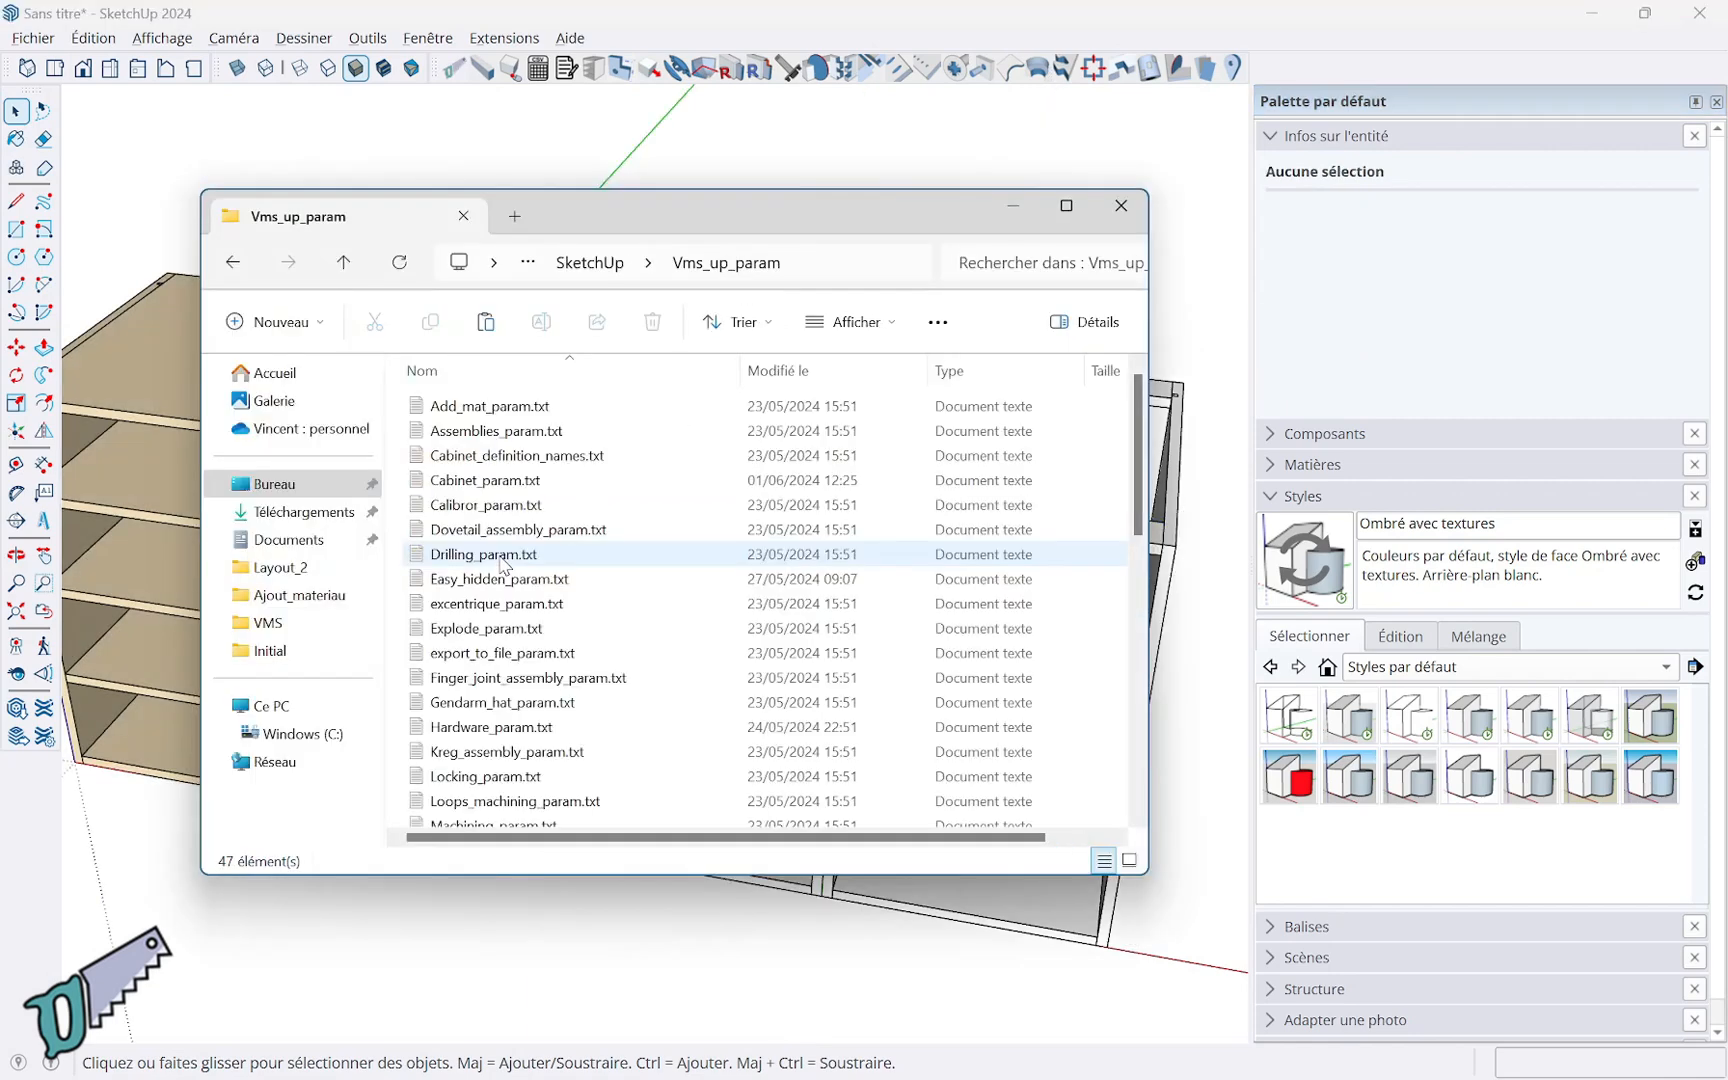
pyautogui.click(532, 458)
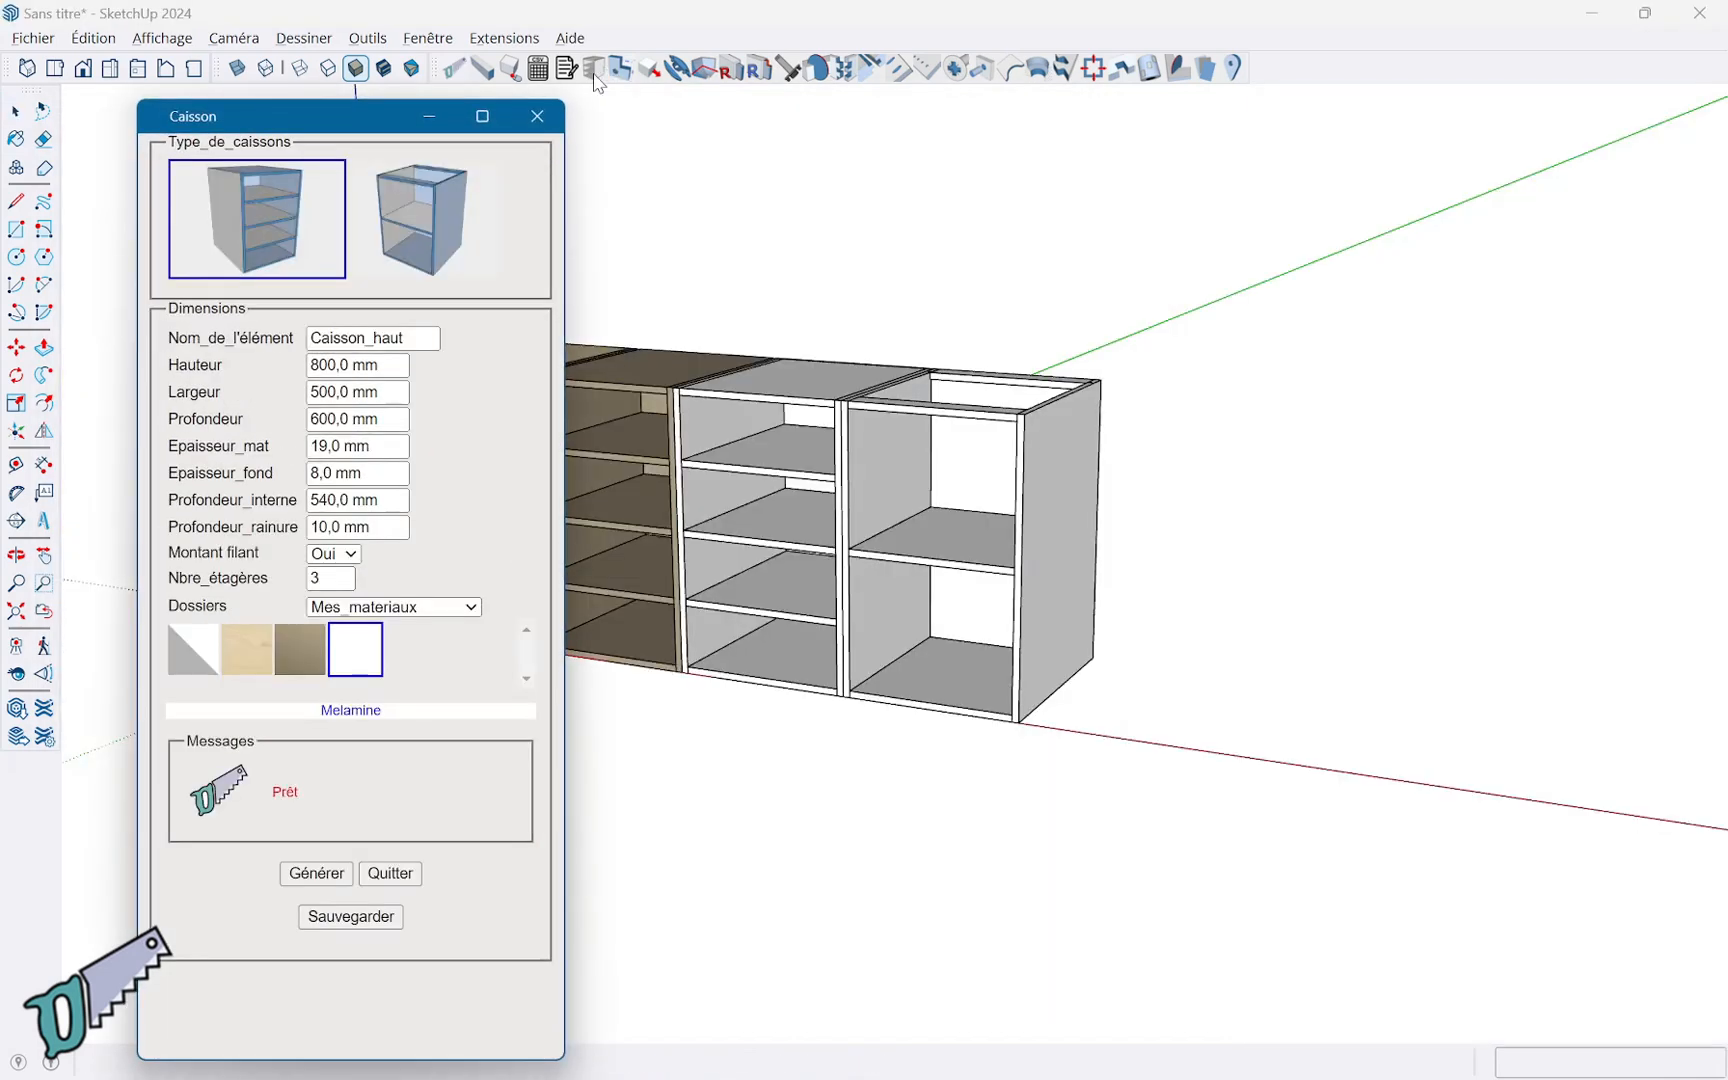
# Name a new high-type cabinet Meuble and set its width (Largeur) to 2000 and its back thickness (Epaisseur_fond) to 0.
pyautogui.moveTo(422, 338); pyautogui.dragTo(234, 305)
pyautogui.write('Meub')
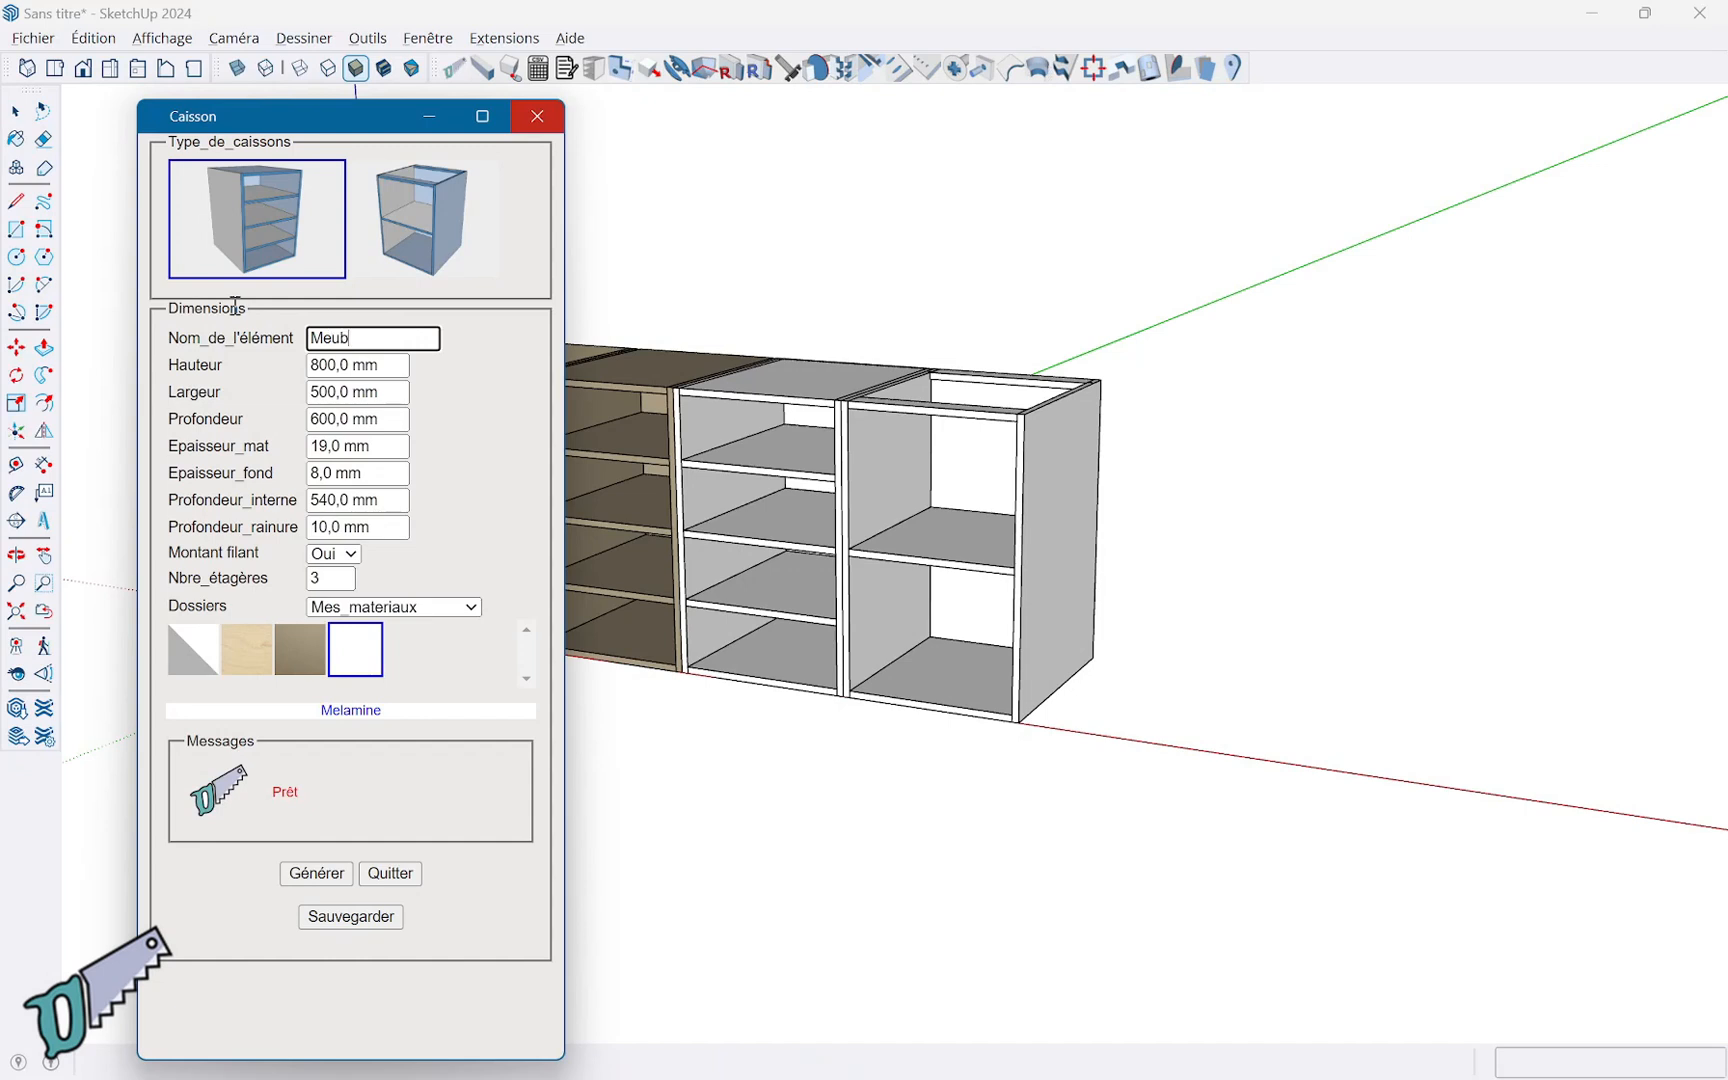
pyautogui.write('le')
pyautogui.press('Tab')
pyautogui.press('Tab')
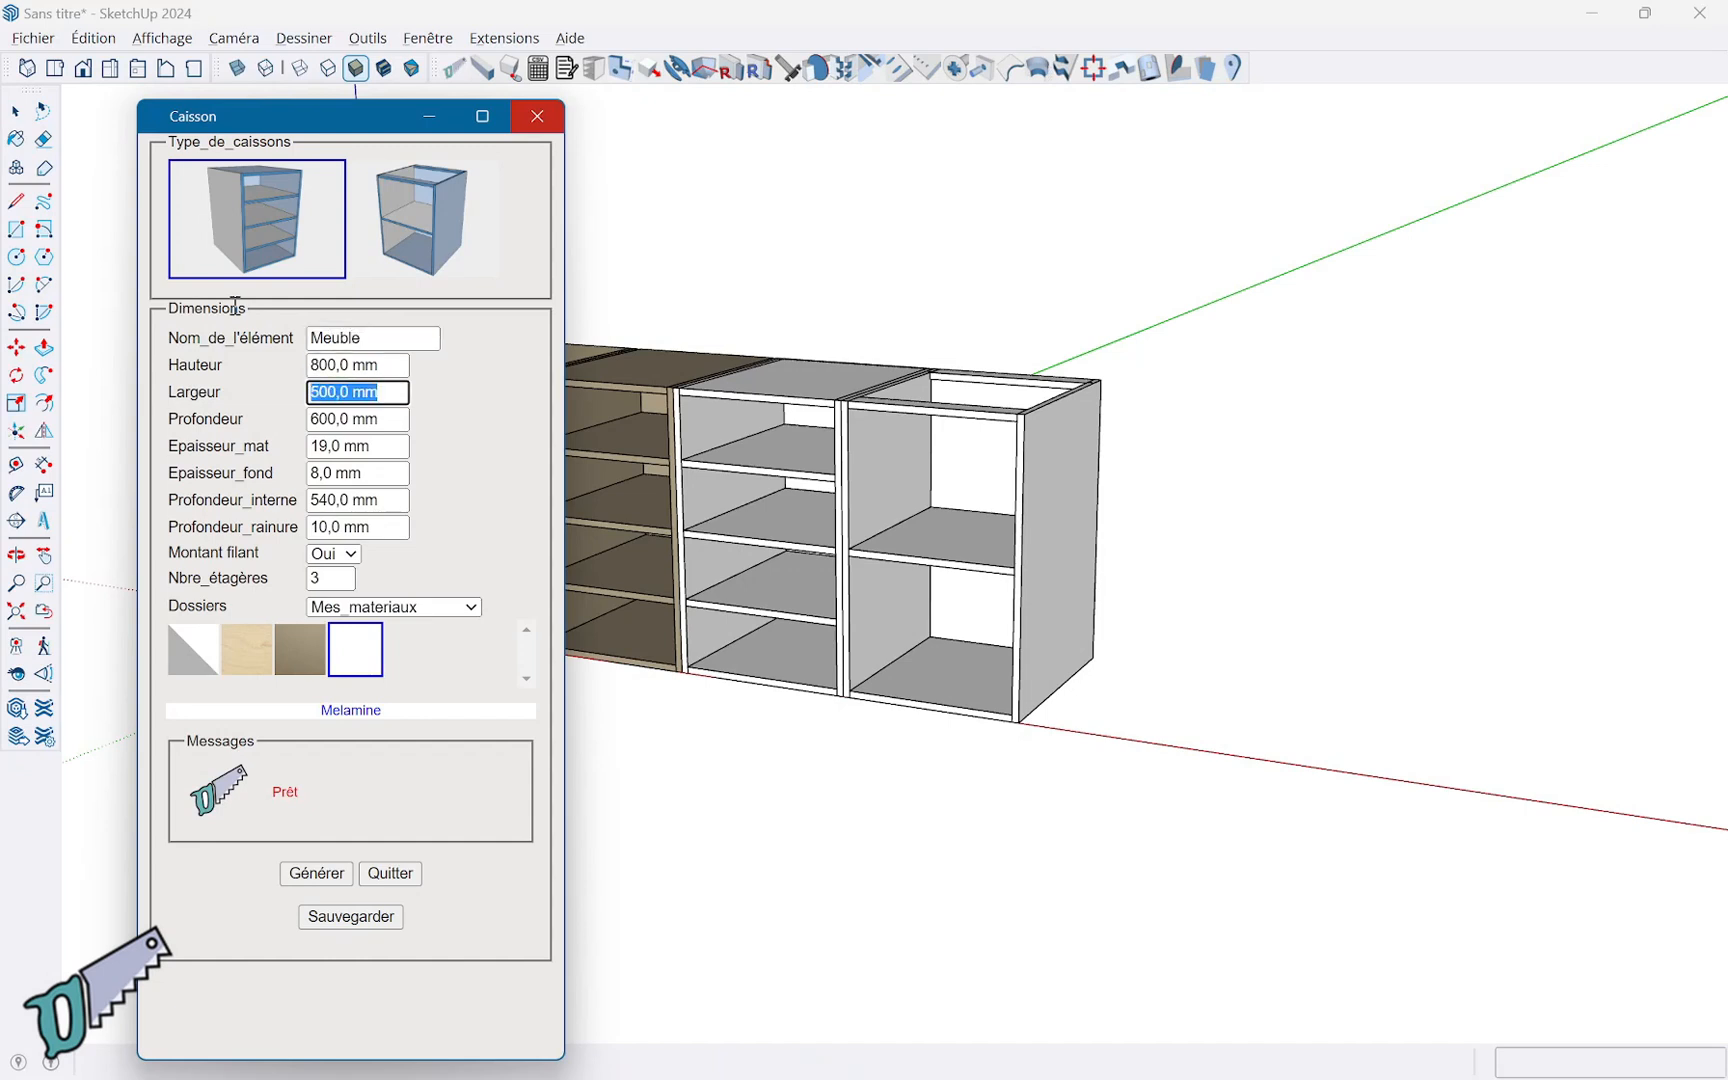
pyautogui.write('2')
pyautogui.press('Tab')
pyautogui.press('Tab')
pyautogui.press('Tab')
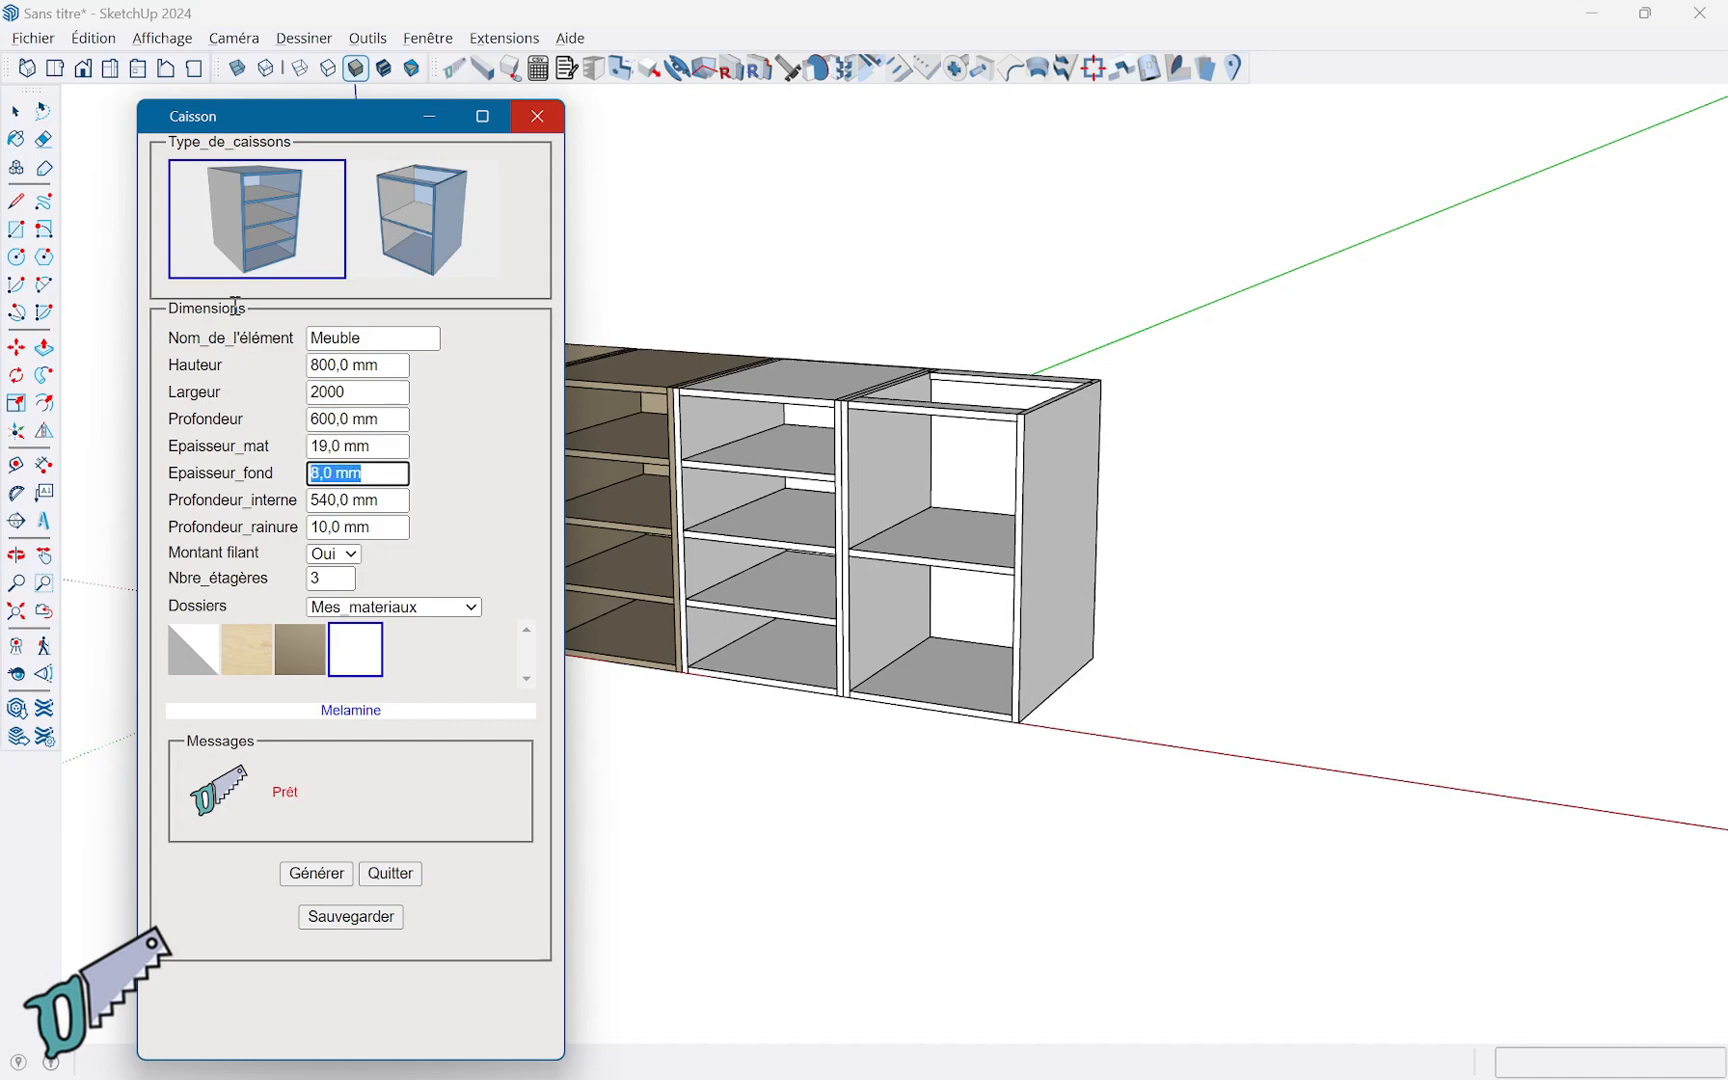
pyautogui.write('0')
pyautogui.press('Tab')
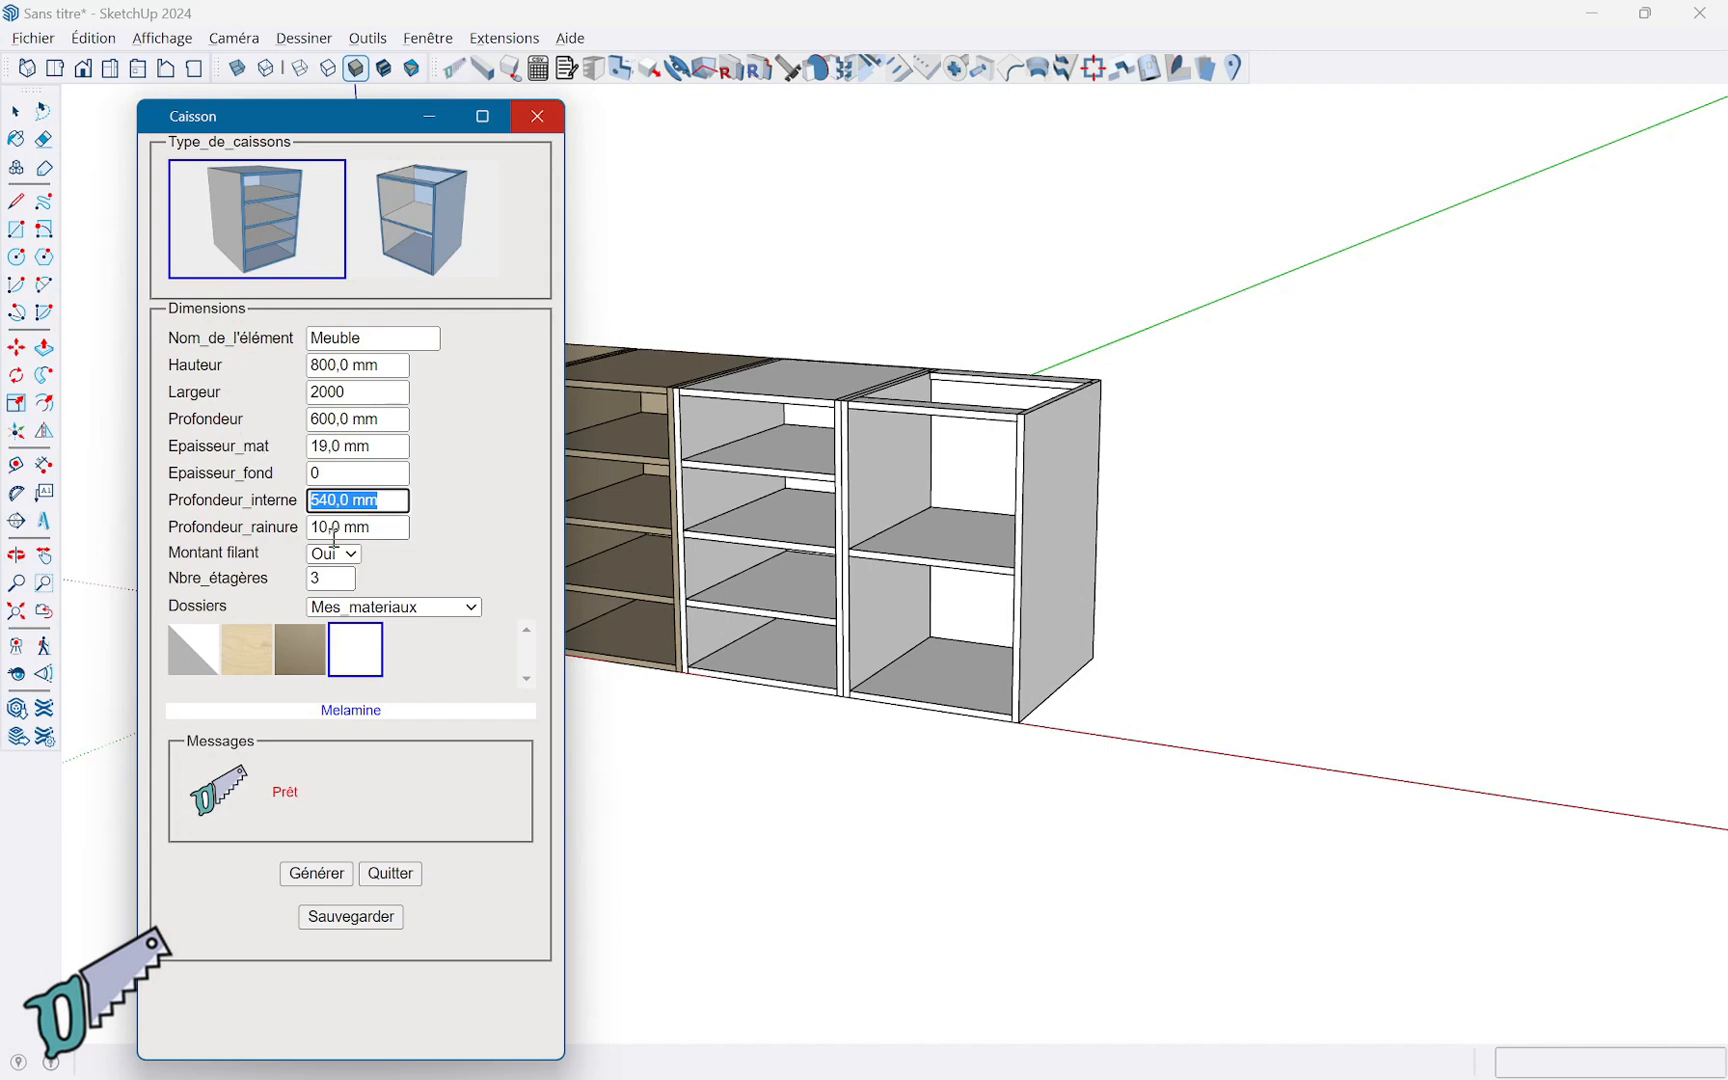
# Set Montant filant to Non and the number of shelves to 0, and choose the Contreplaque material.
pyautogui.click(330, 580)
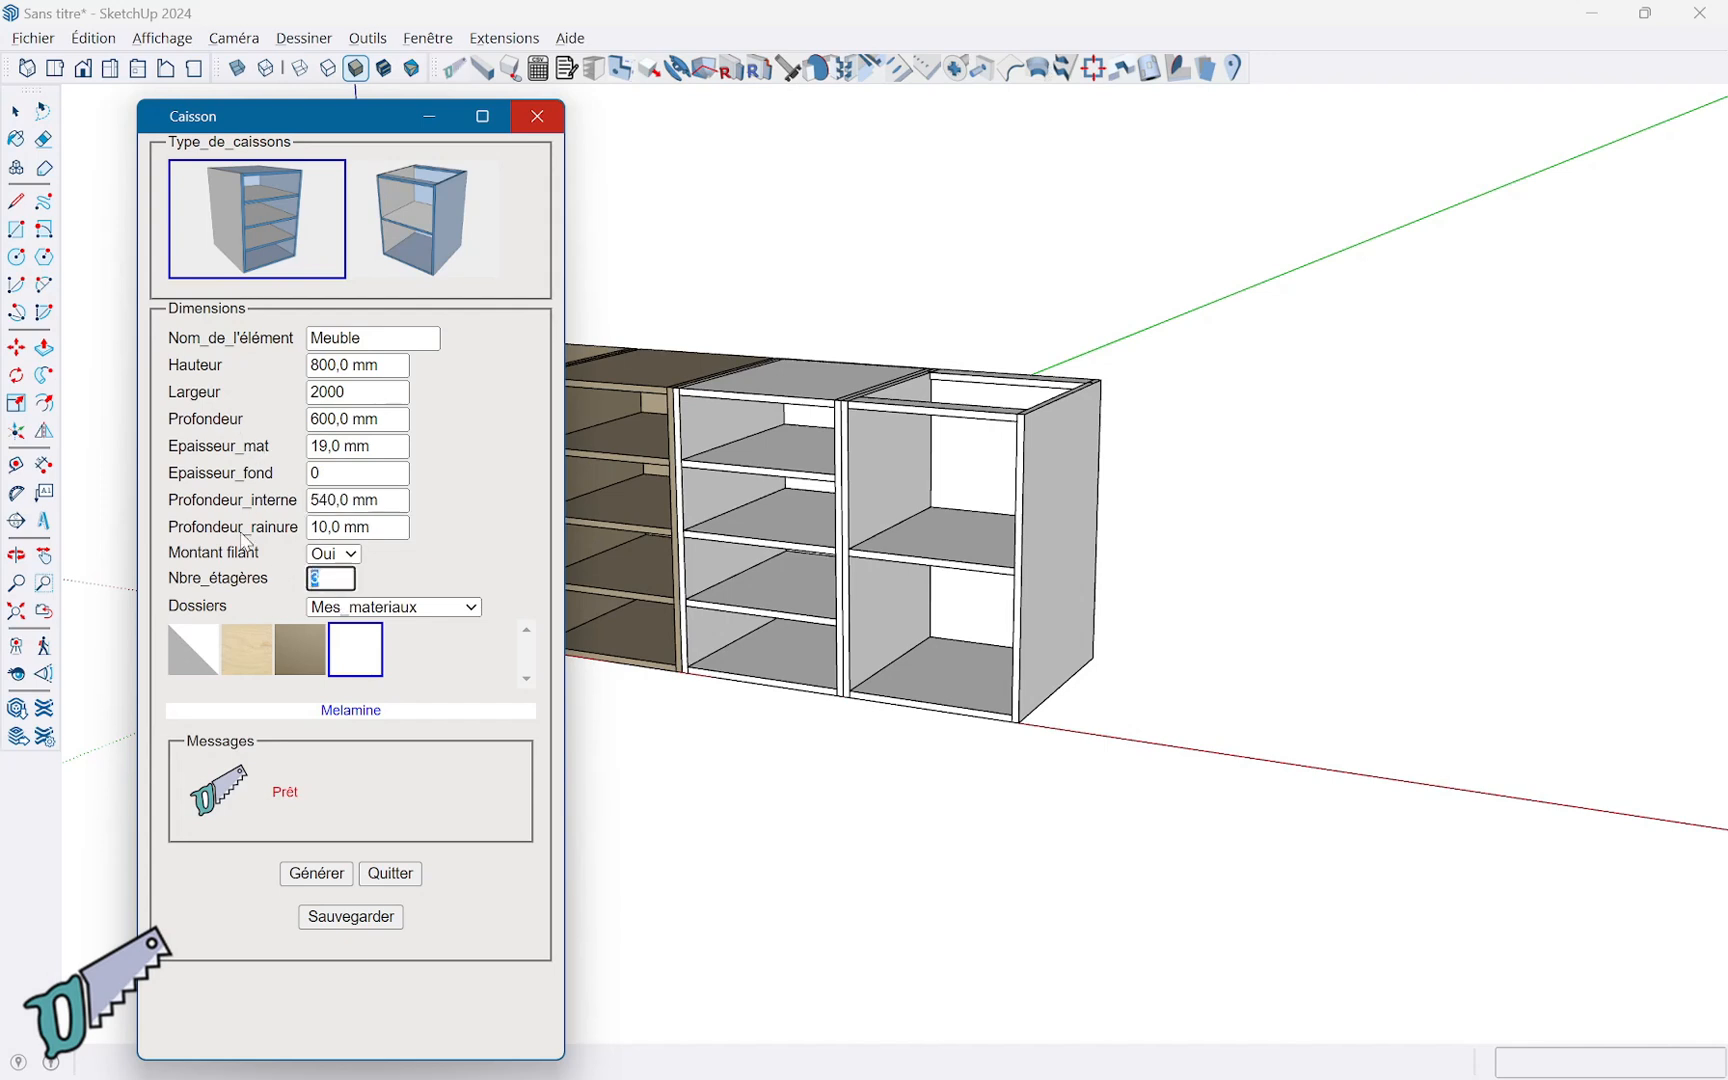
pyautogui.click(350, 555)
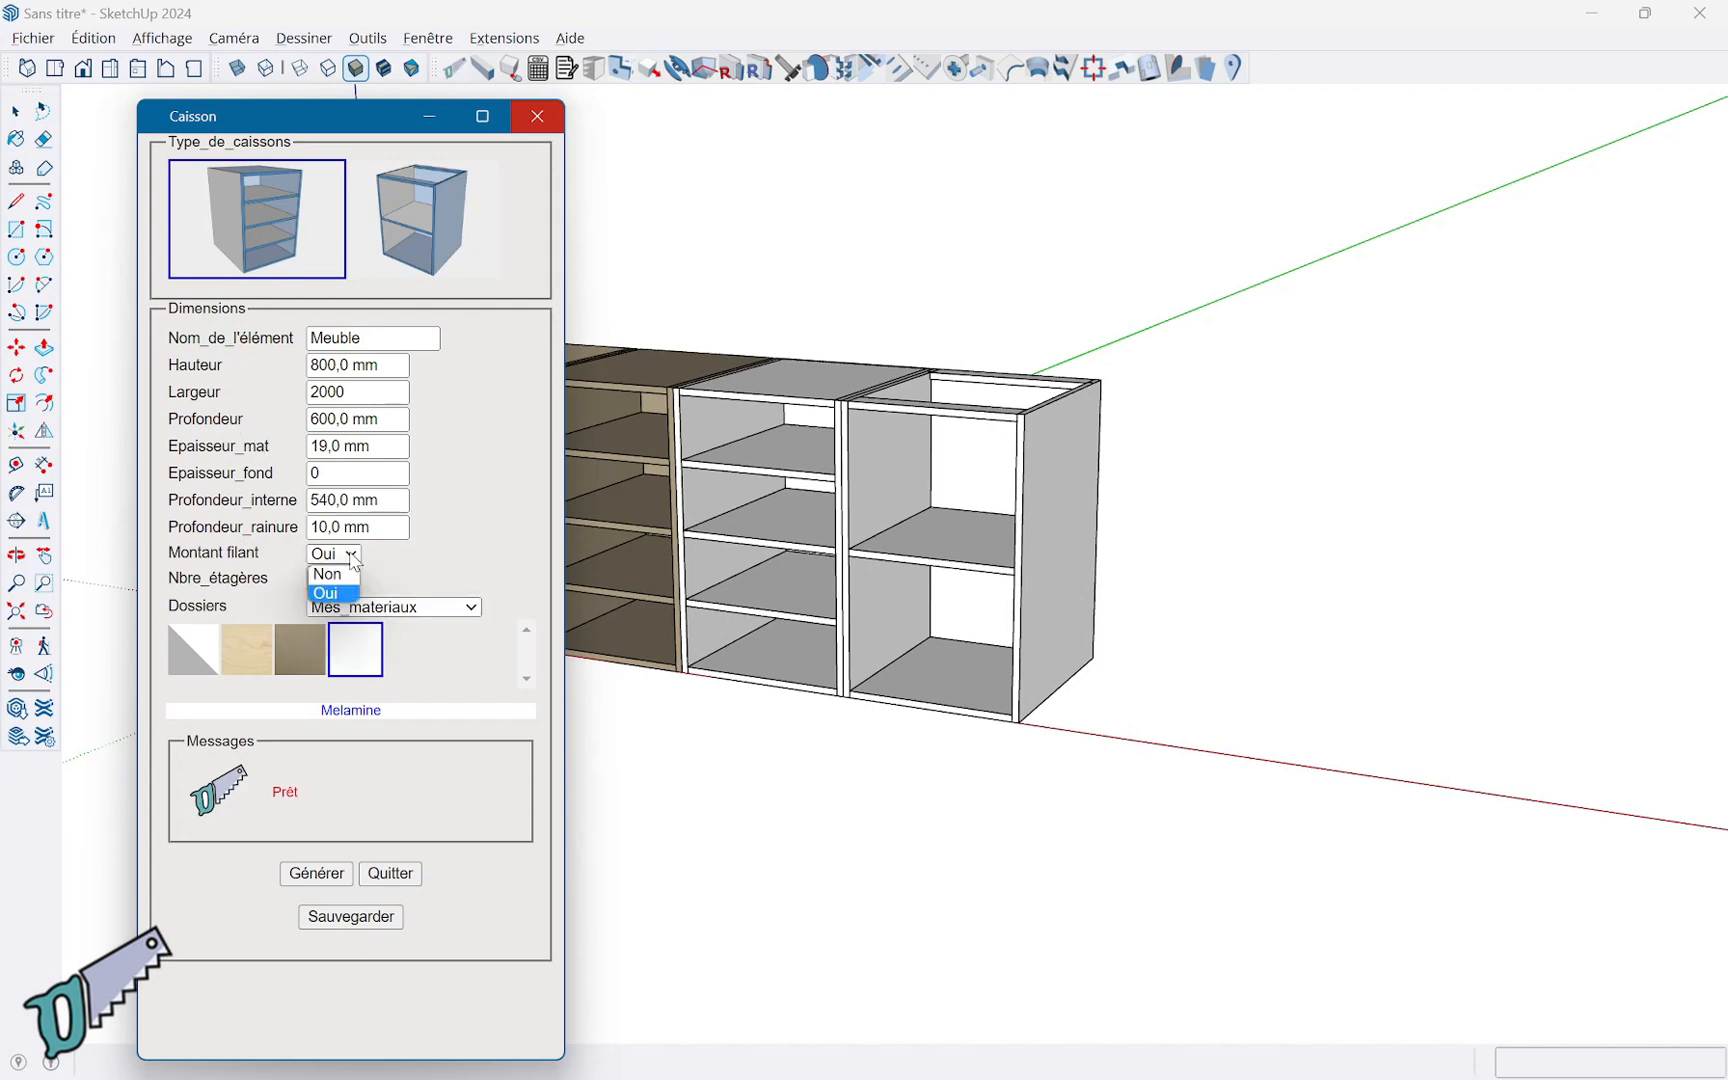
pyautogui.click(330, 574)
pyautogui.doubleClick(335, 579)
pyautogui.write('0')
pyautogui.click(249, 650)
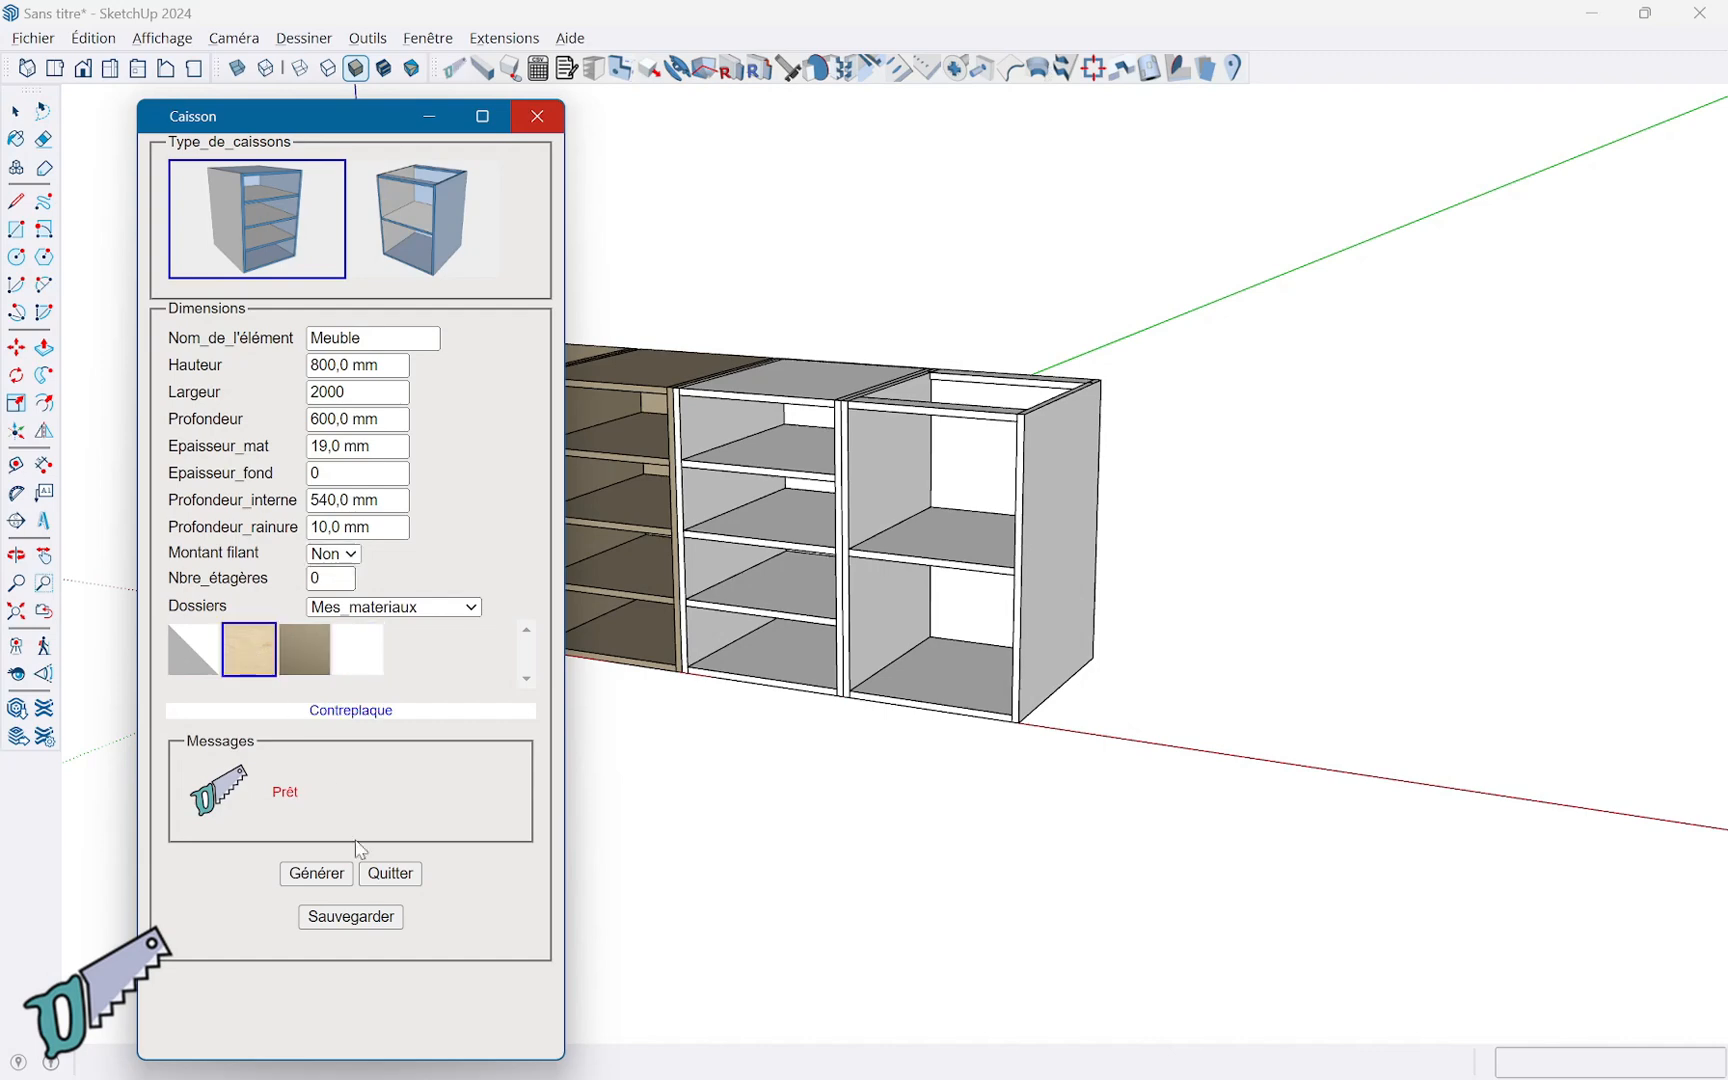
# Generate the wide plywood cabinet, place it directly against the right side of the low cabinet and close the generator.
pyautogui.click(316, 873)
pyautogui.scroll(4, 700, 760)
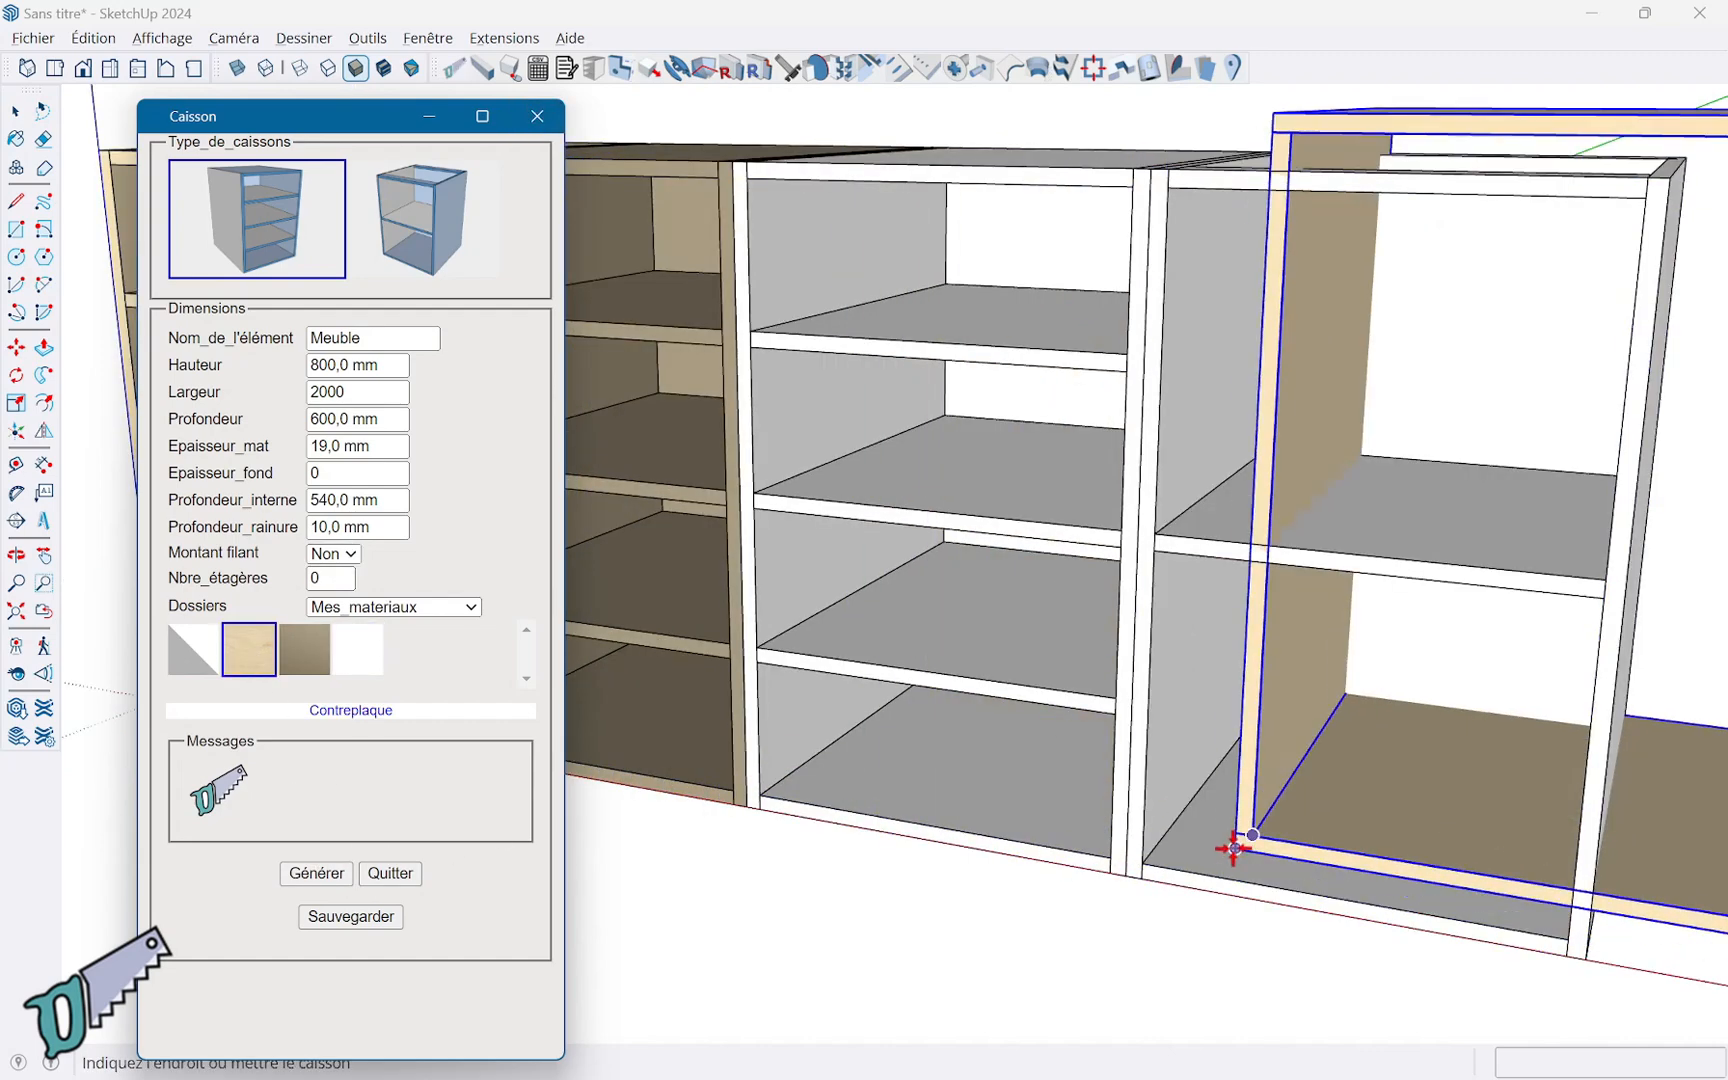
pyautogui.scroll(5, 1040, 770)
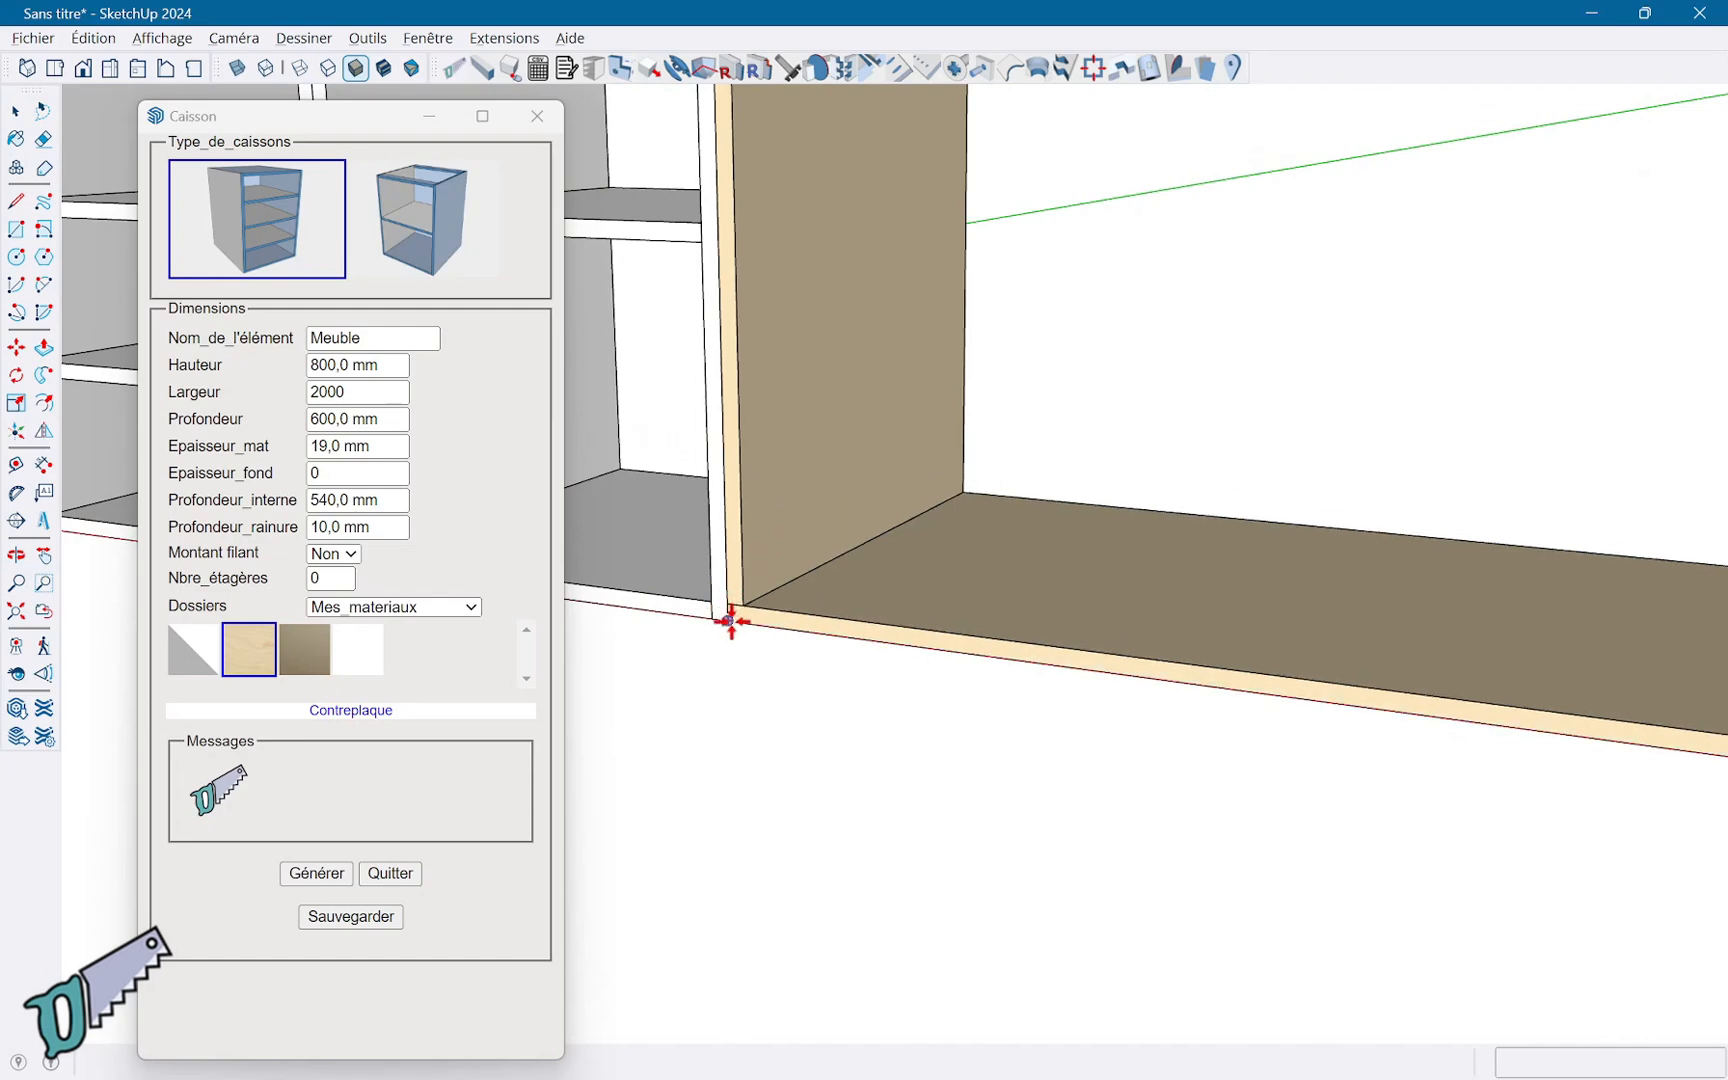
pyautogui.click(731, 621)
pyautogui.click(390, 872)
pyautogui.scroll(-2, 475, 838)
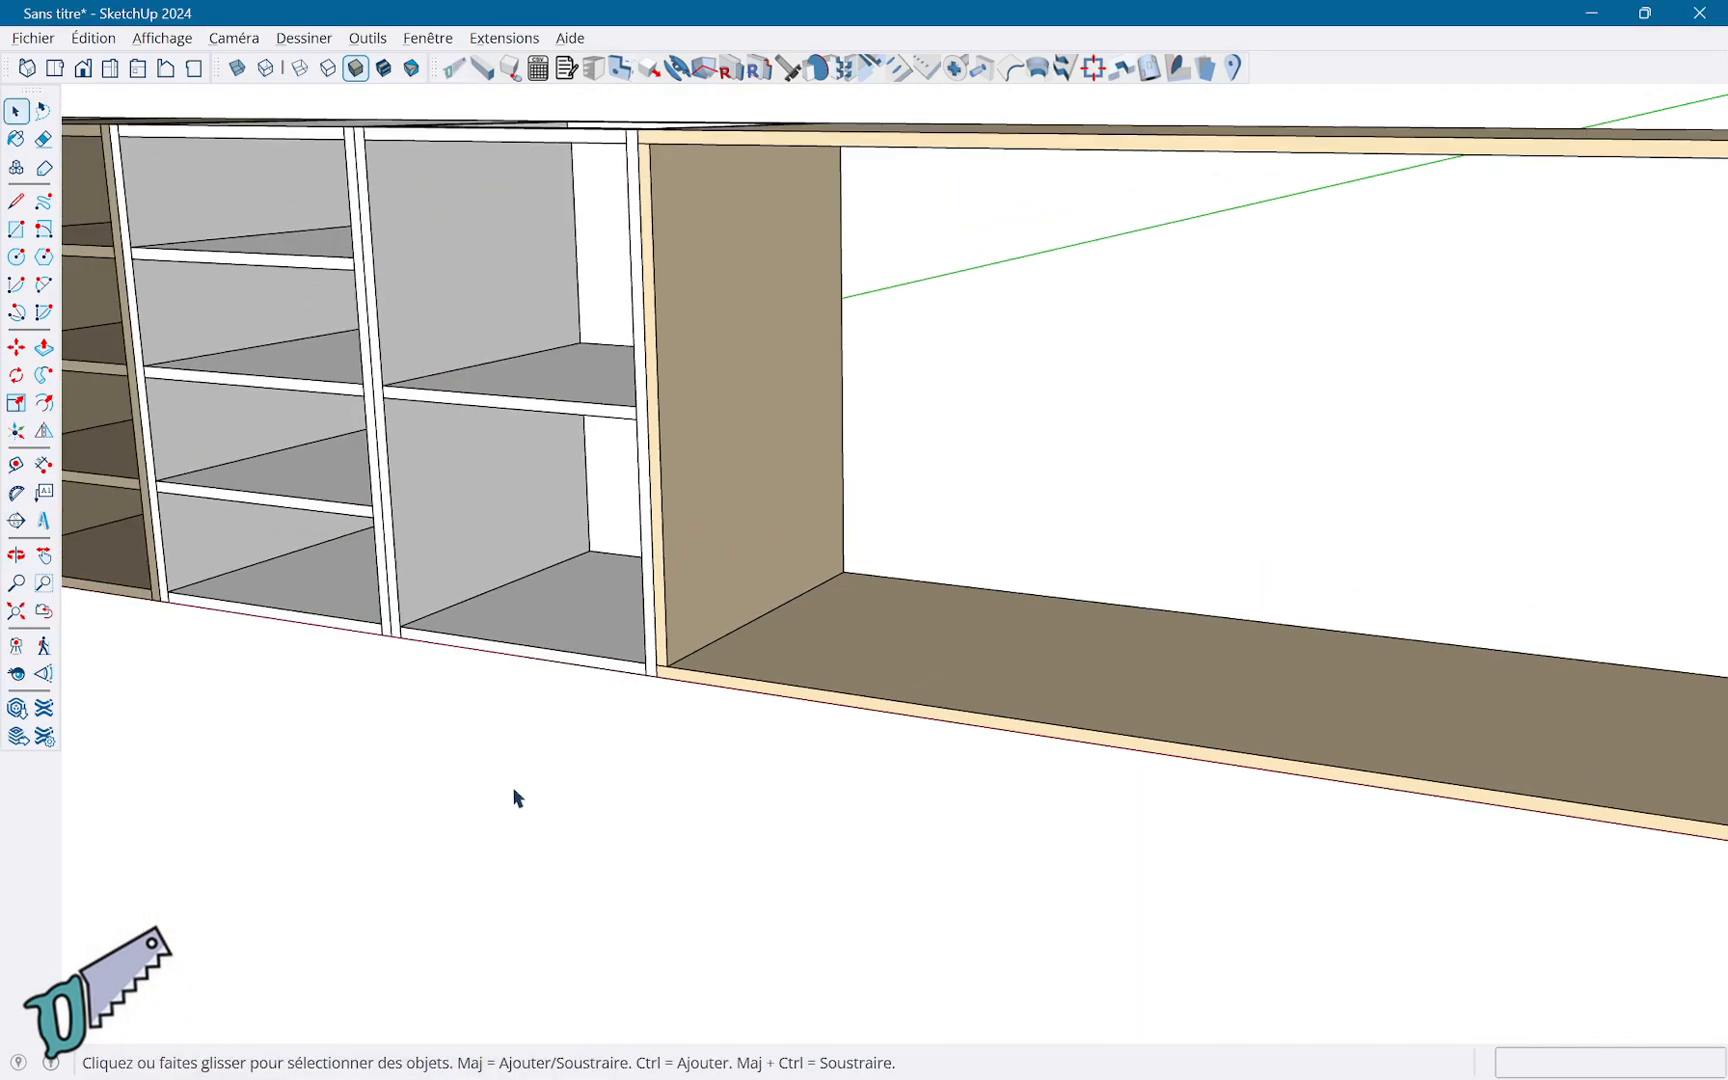
pyautogui.scroll(-2, 578, 745)
pyautogui.moveTo(594, 656); pyautogui.dragTo(430, 545, button='middle')
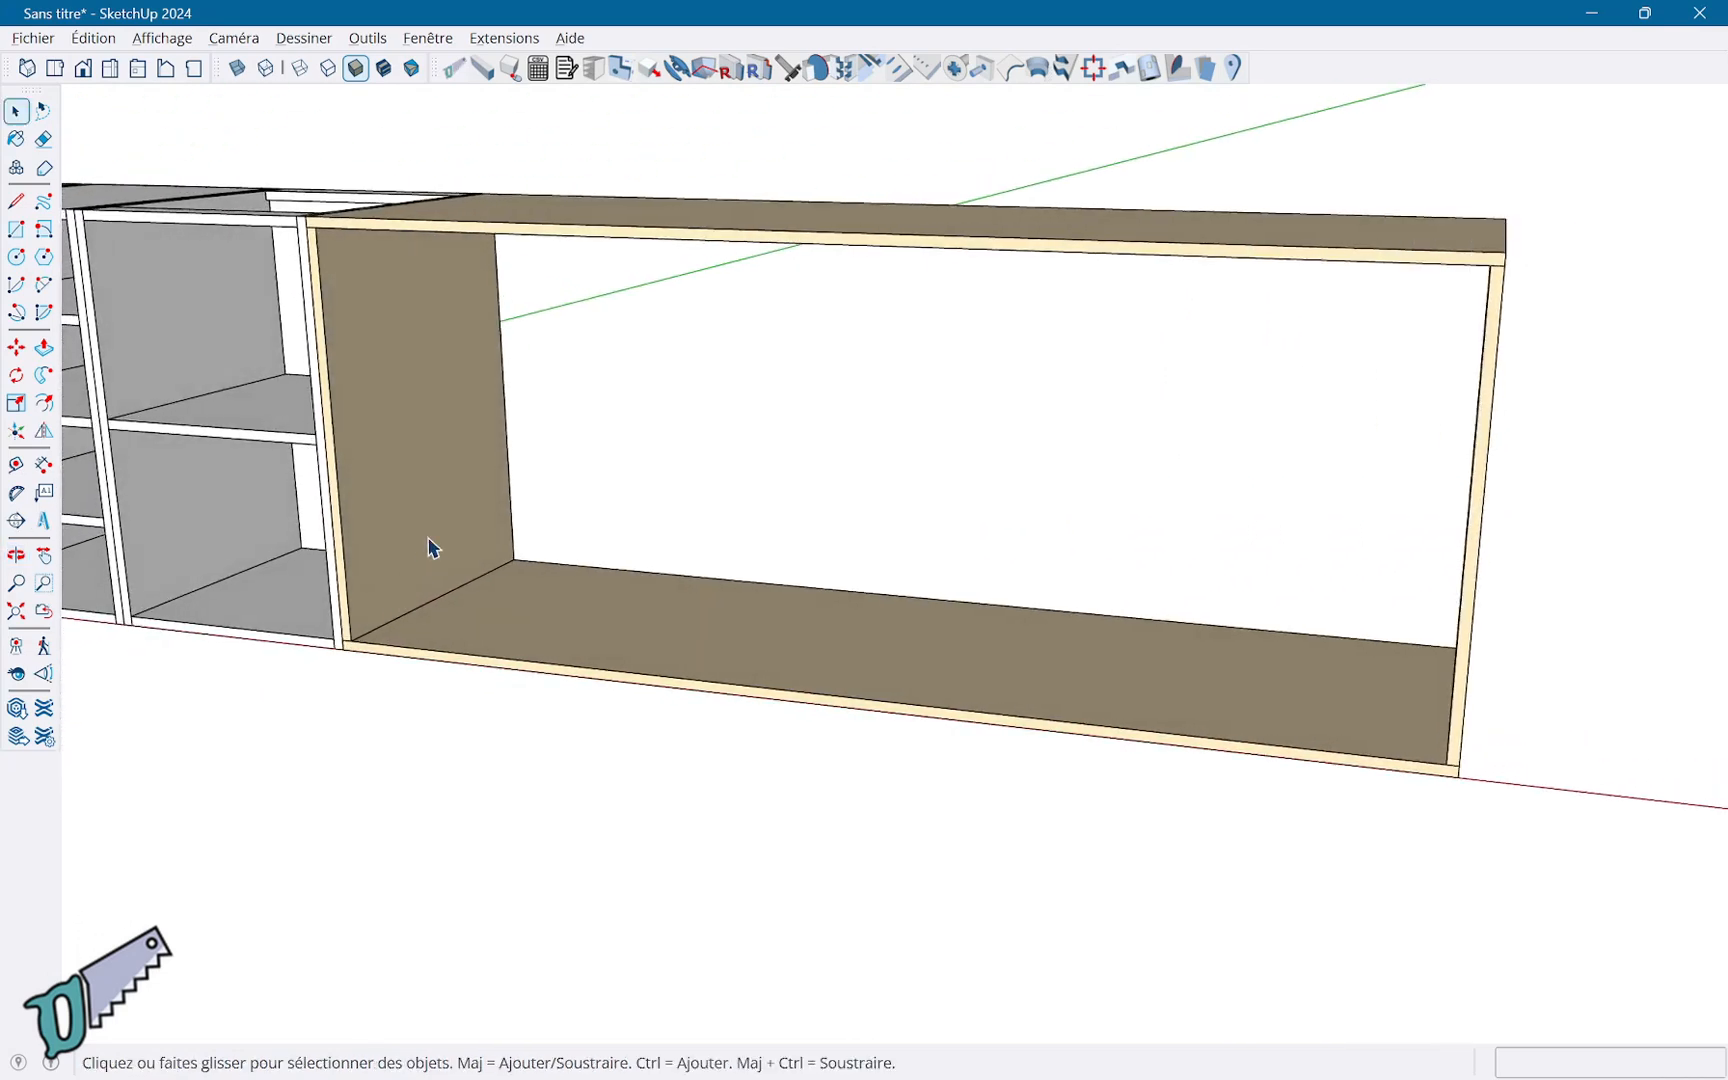
pyautogui.hotkey('shift', 'z')
# Start a new high-type cabinet named Socle with Hauteur 550, Largeur 2000 and Profondeur 100.
pyautogui.click(606, 70)
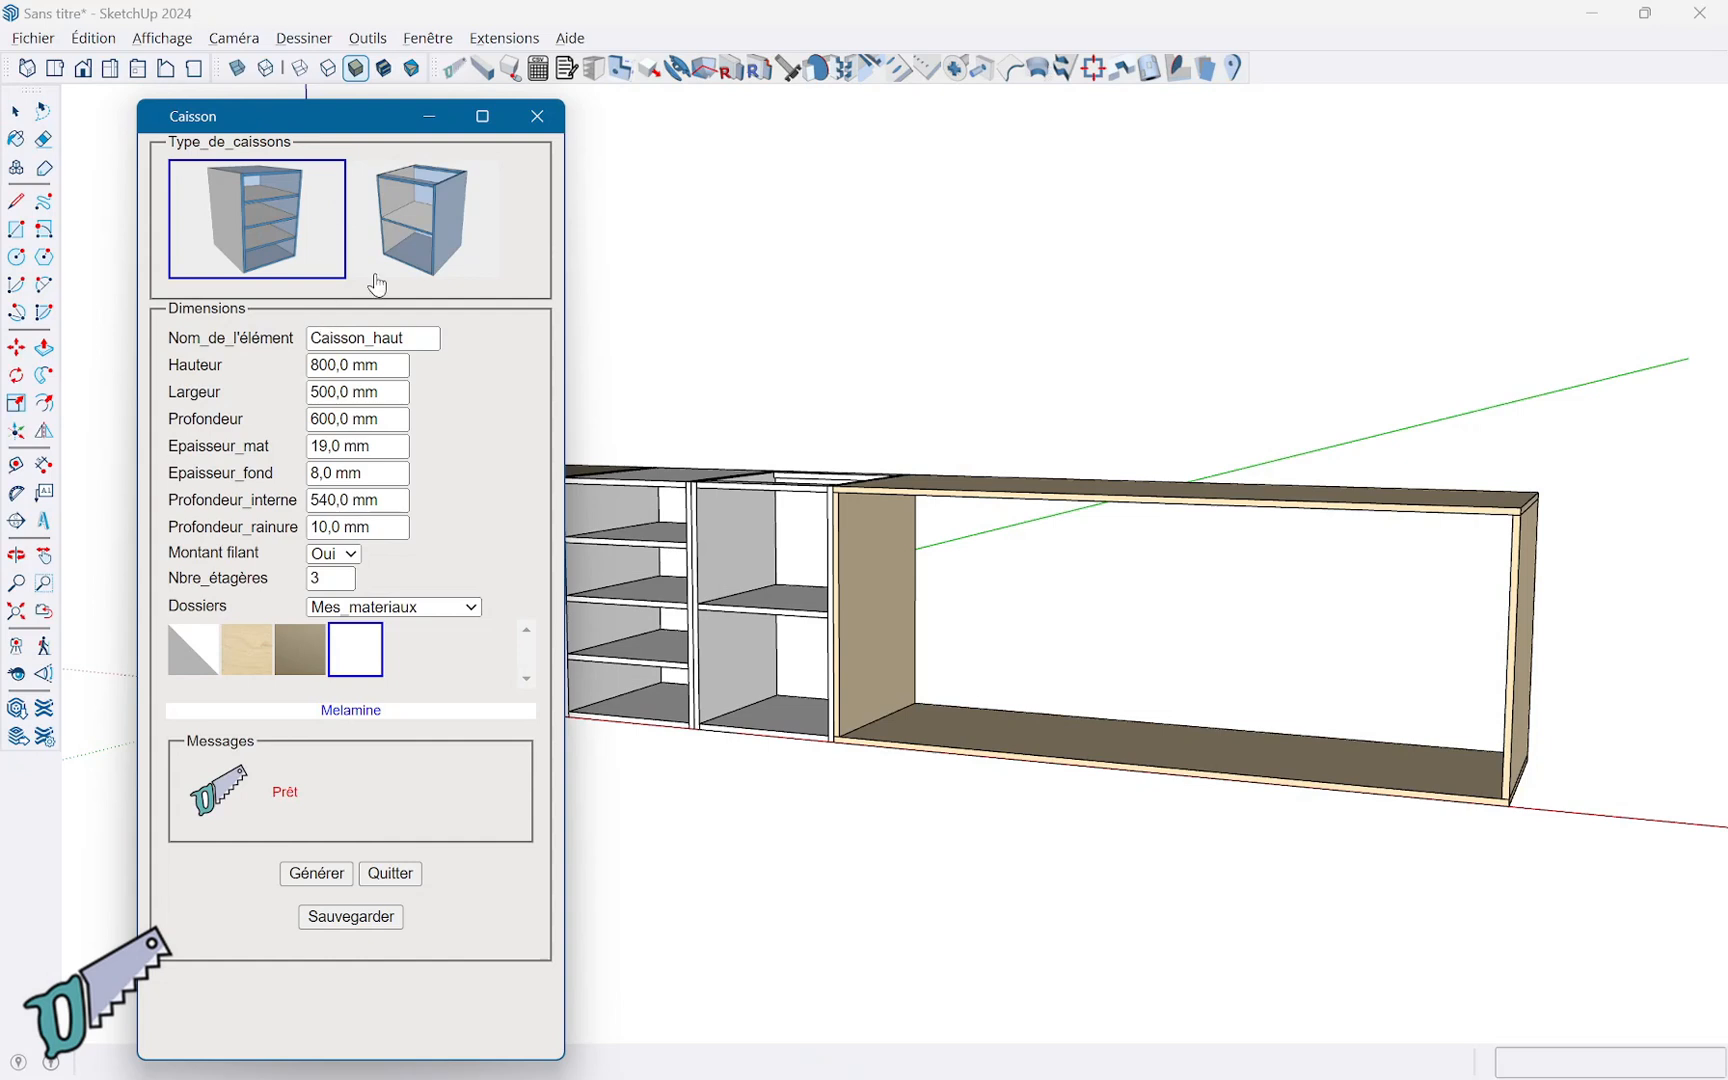
pyautogui.moveTo(432, 338); pyautogui.dragTo(275, 307)
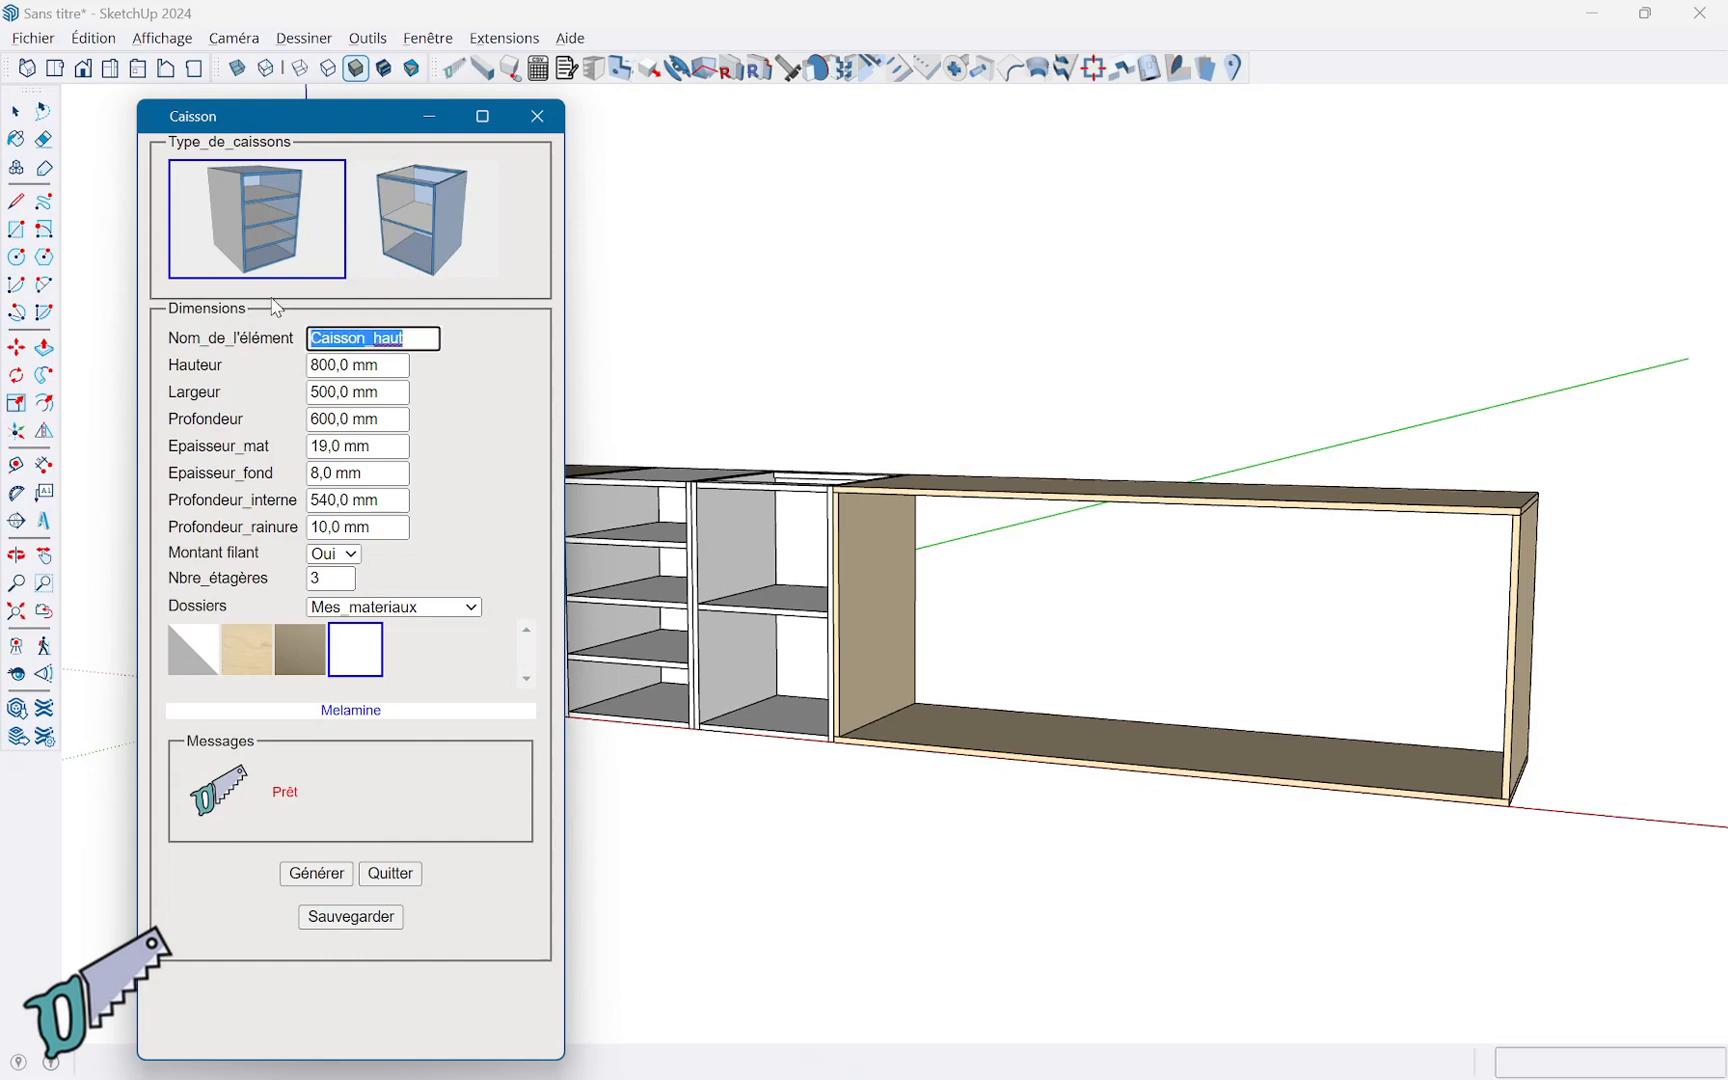
pyautogui.write('Socle')
pyautogui.press('Tab')
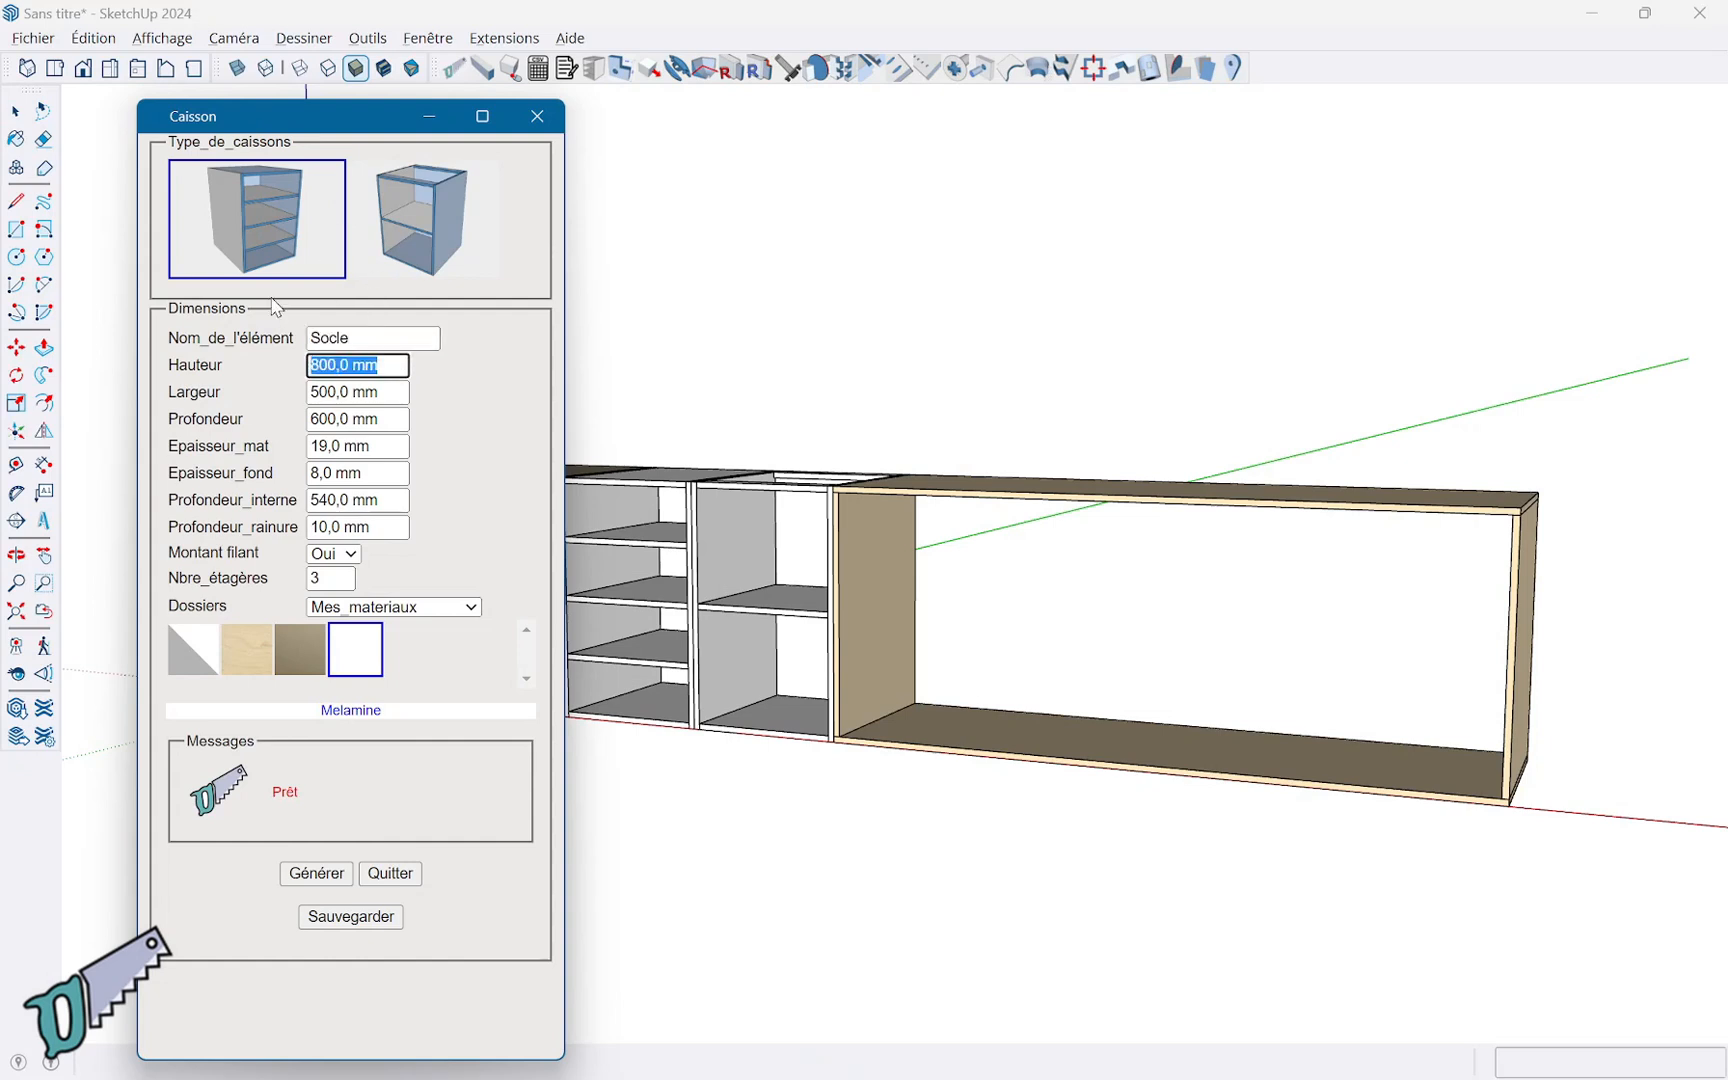
pyautogui.write('550')
pyautogui.press('Tab')
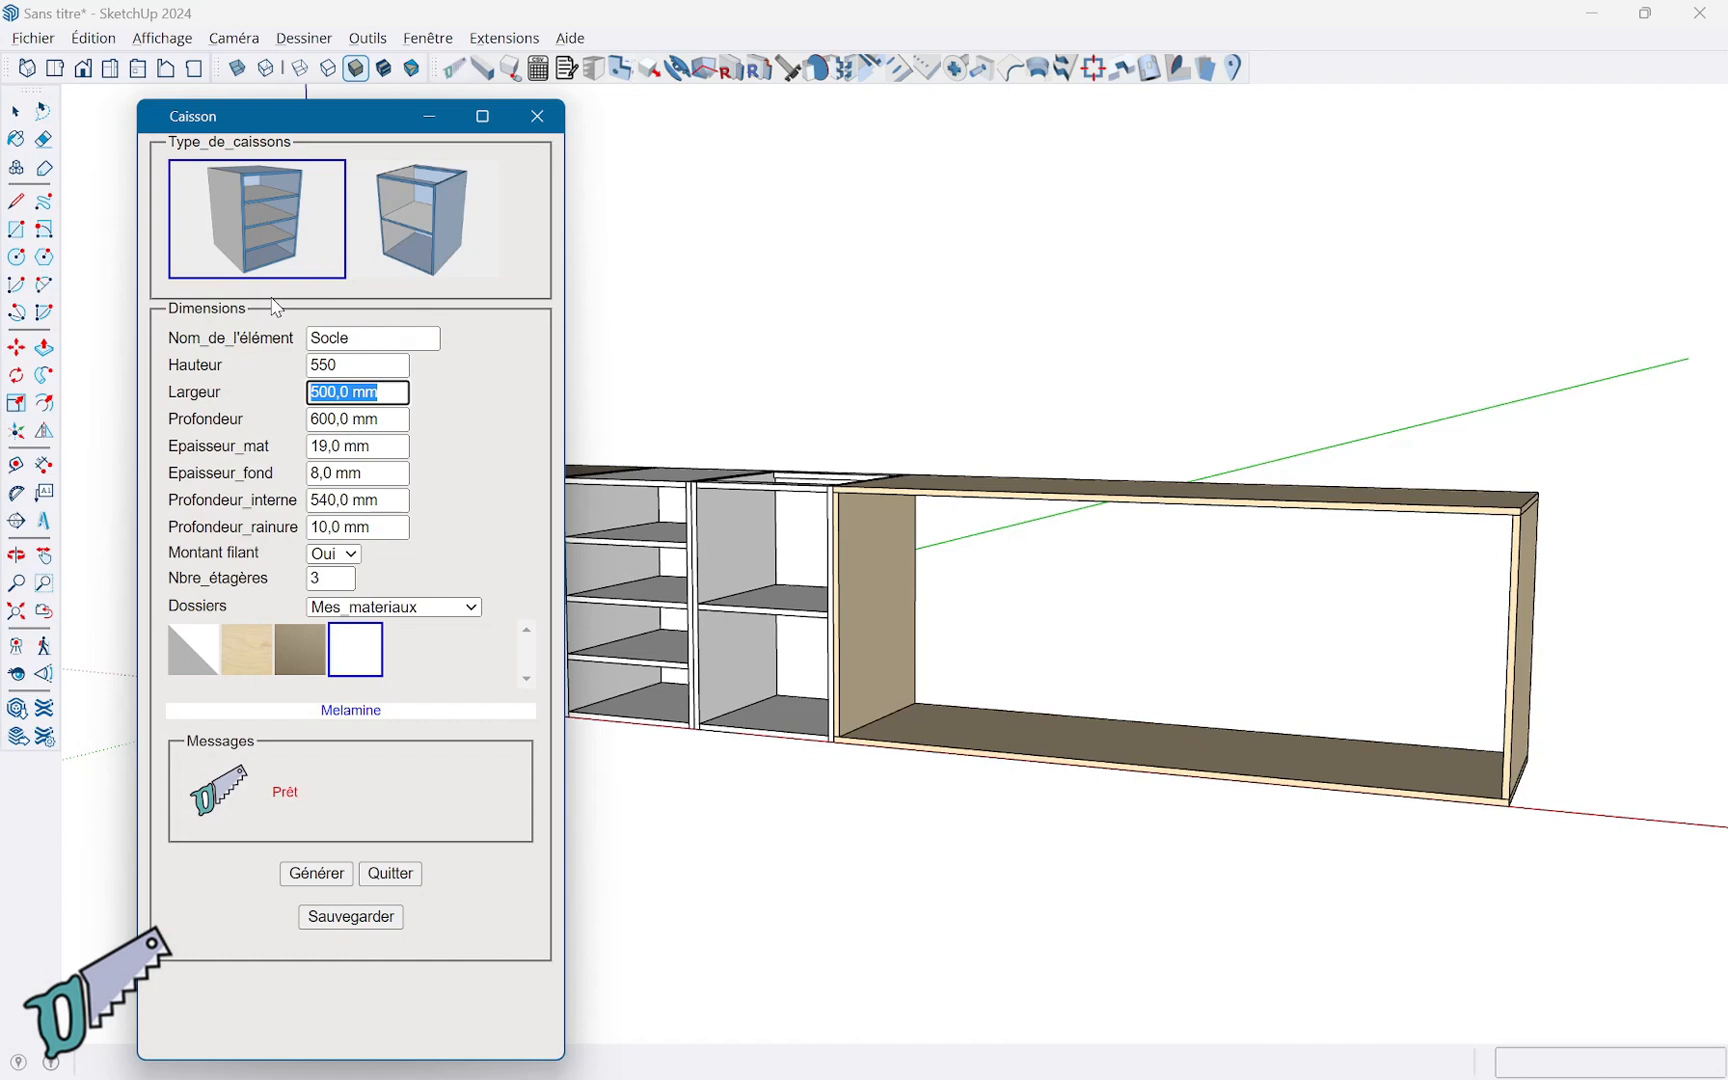
pyautogui.write('2000')
pyautogui.press('Tab')
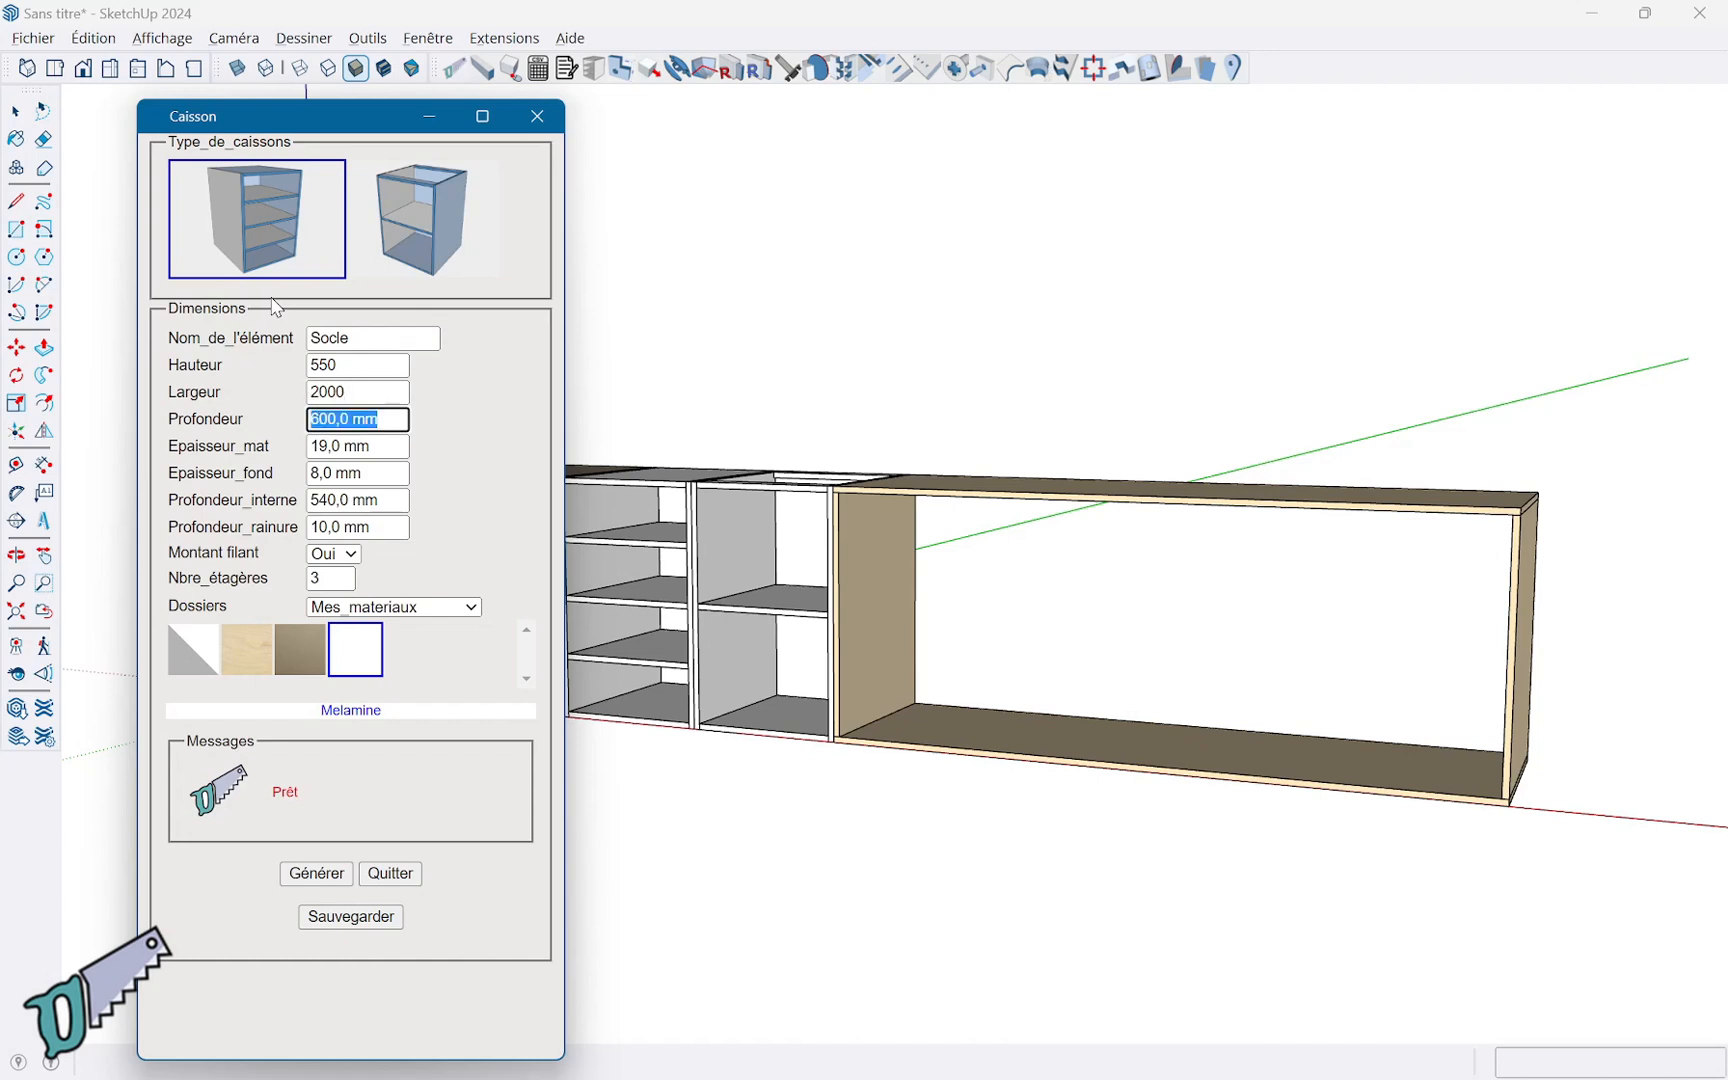
pyautogui.write('100')
pyautogui.press('Tab')
# Set the Socle's back thickness (Epaisseur_fond) to 0 and its internal depth (Profondeur_interne) to 100.
pyautogui.press('Tab')
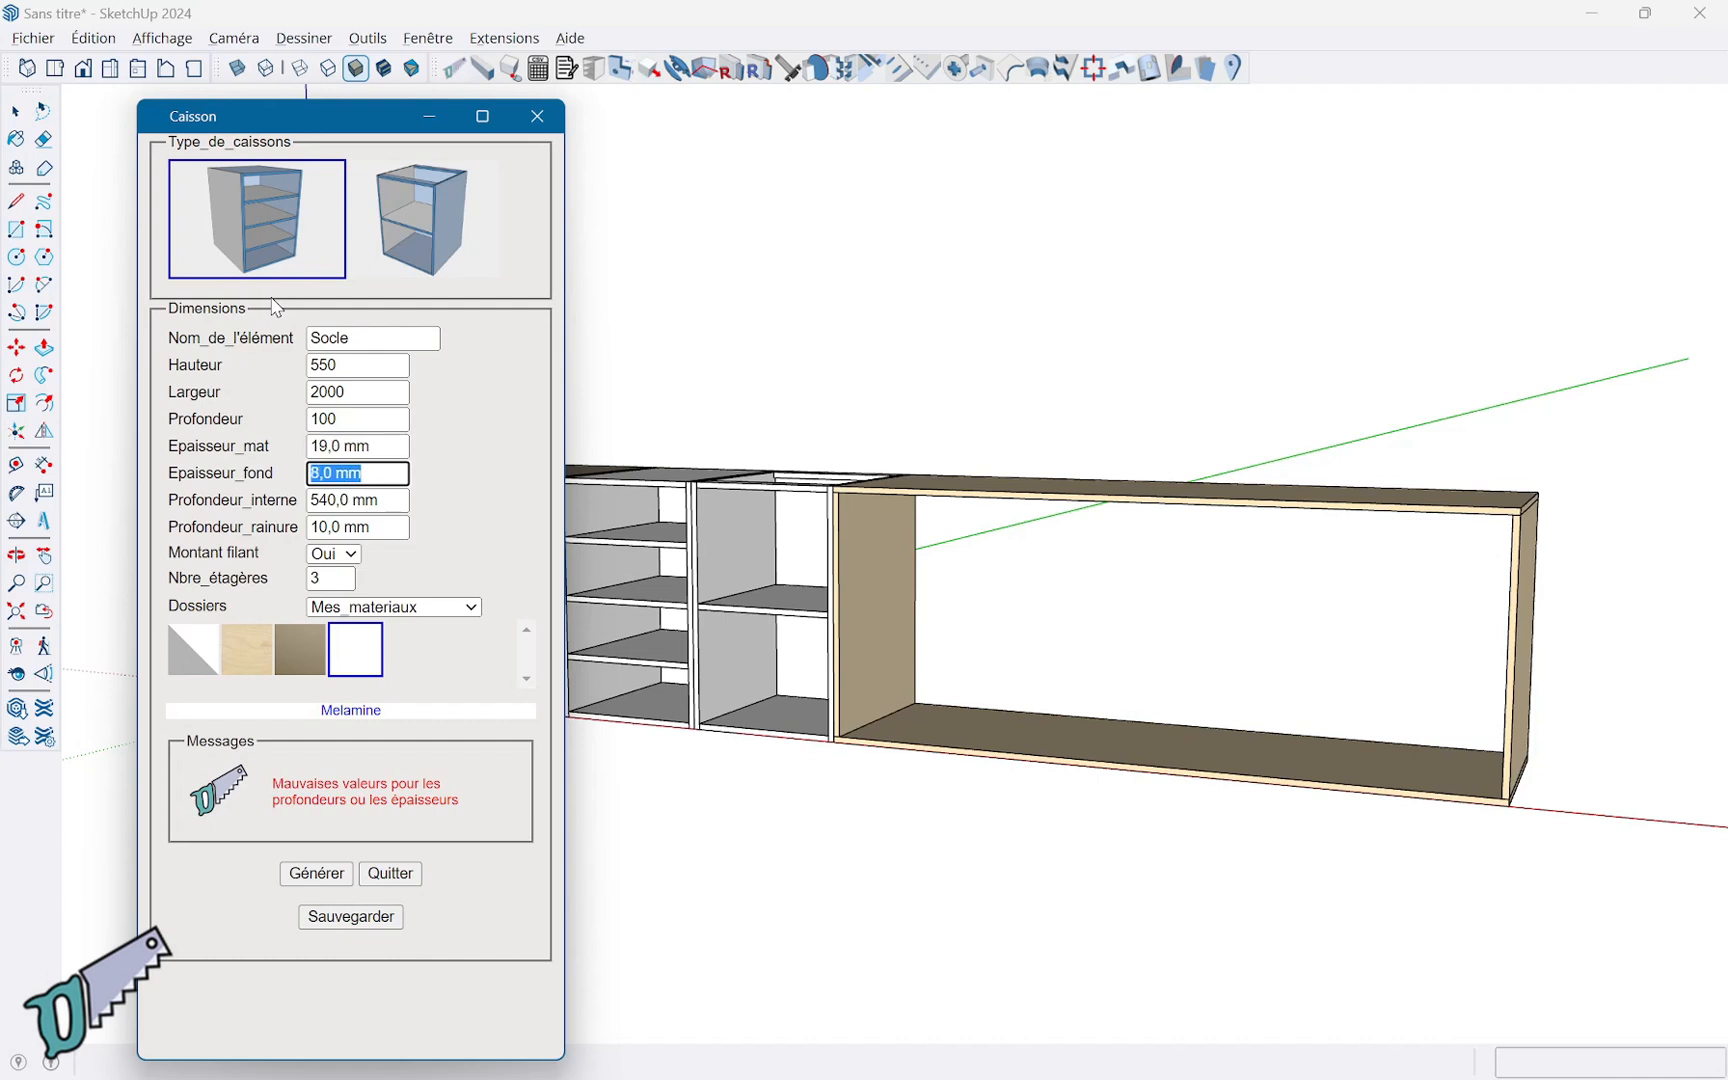
pyautogui.write('0')
pyautogui.press('Tab')
pyautogui.write('10')
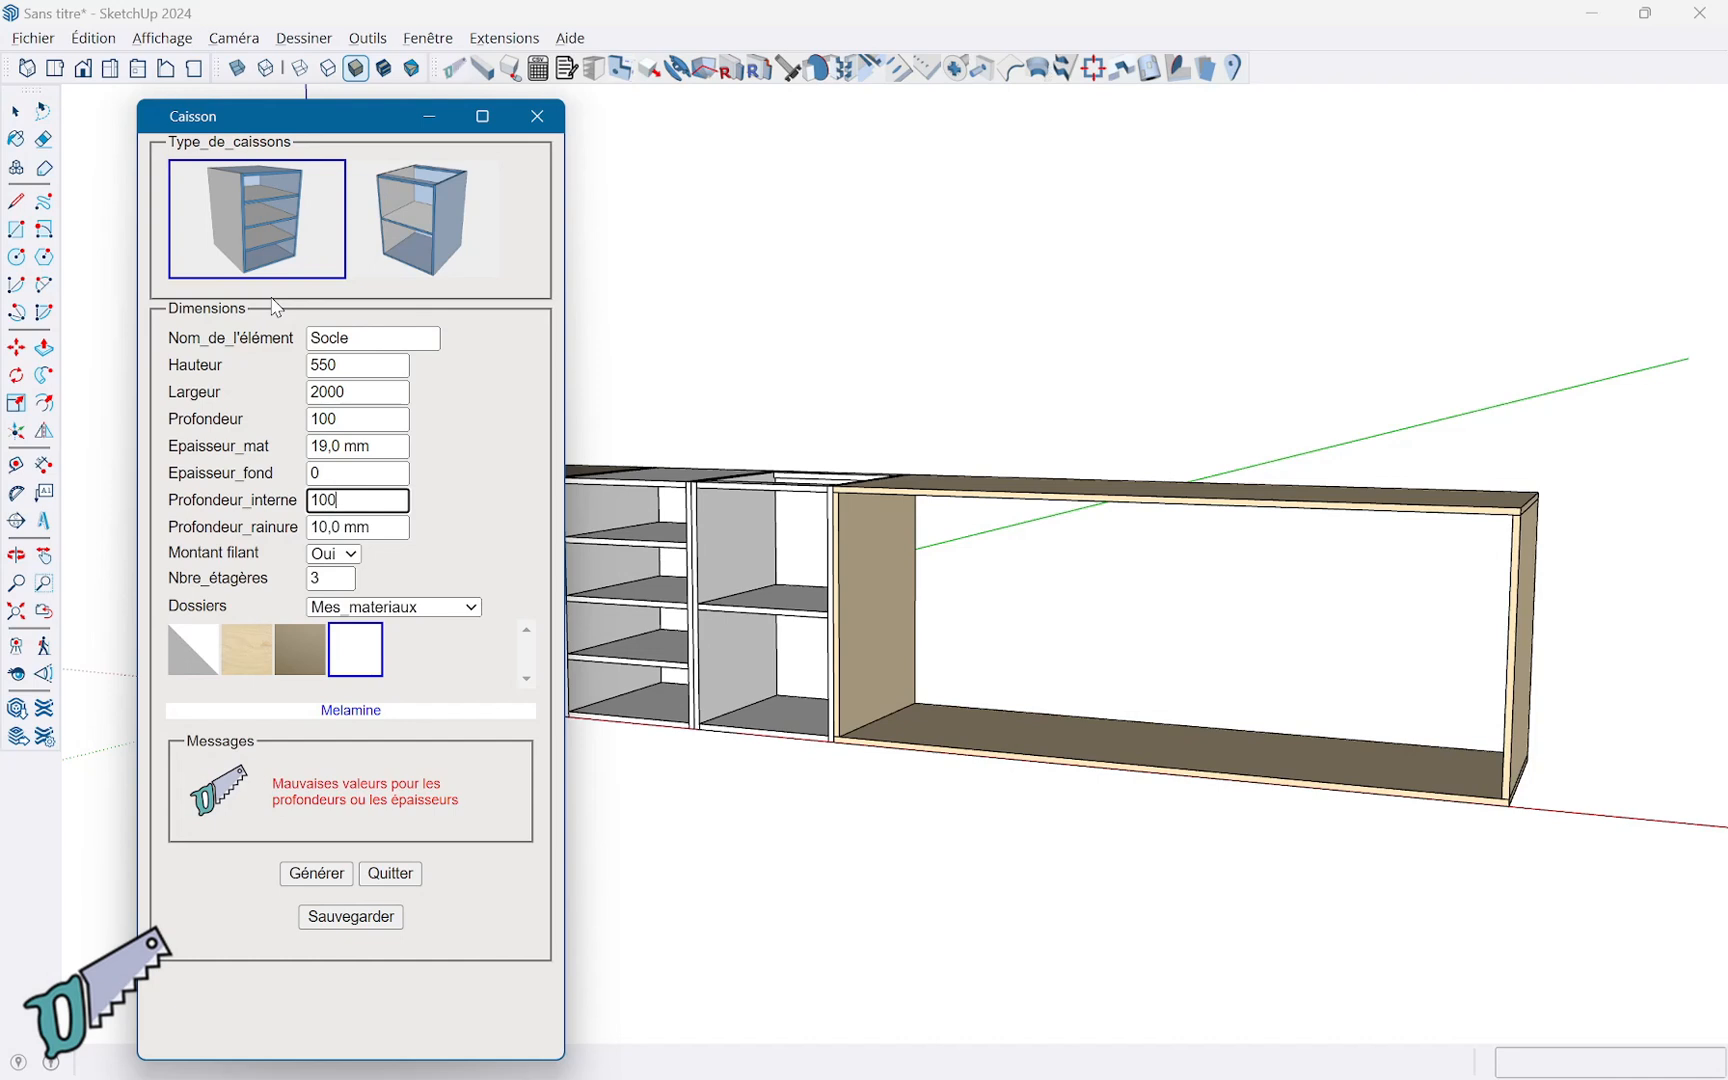
pyautogui.press('Tab')
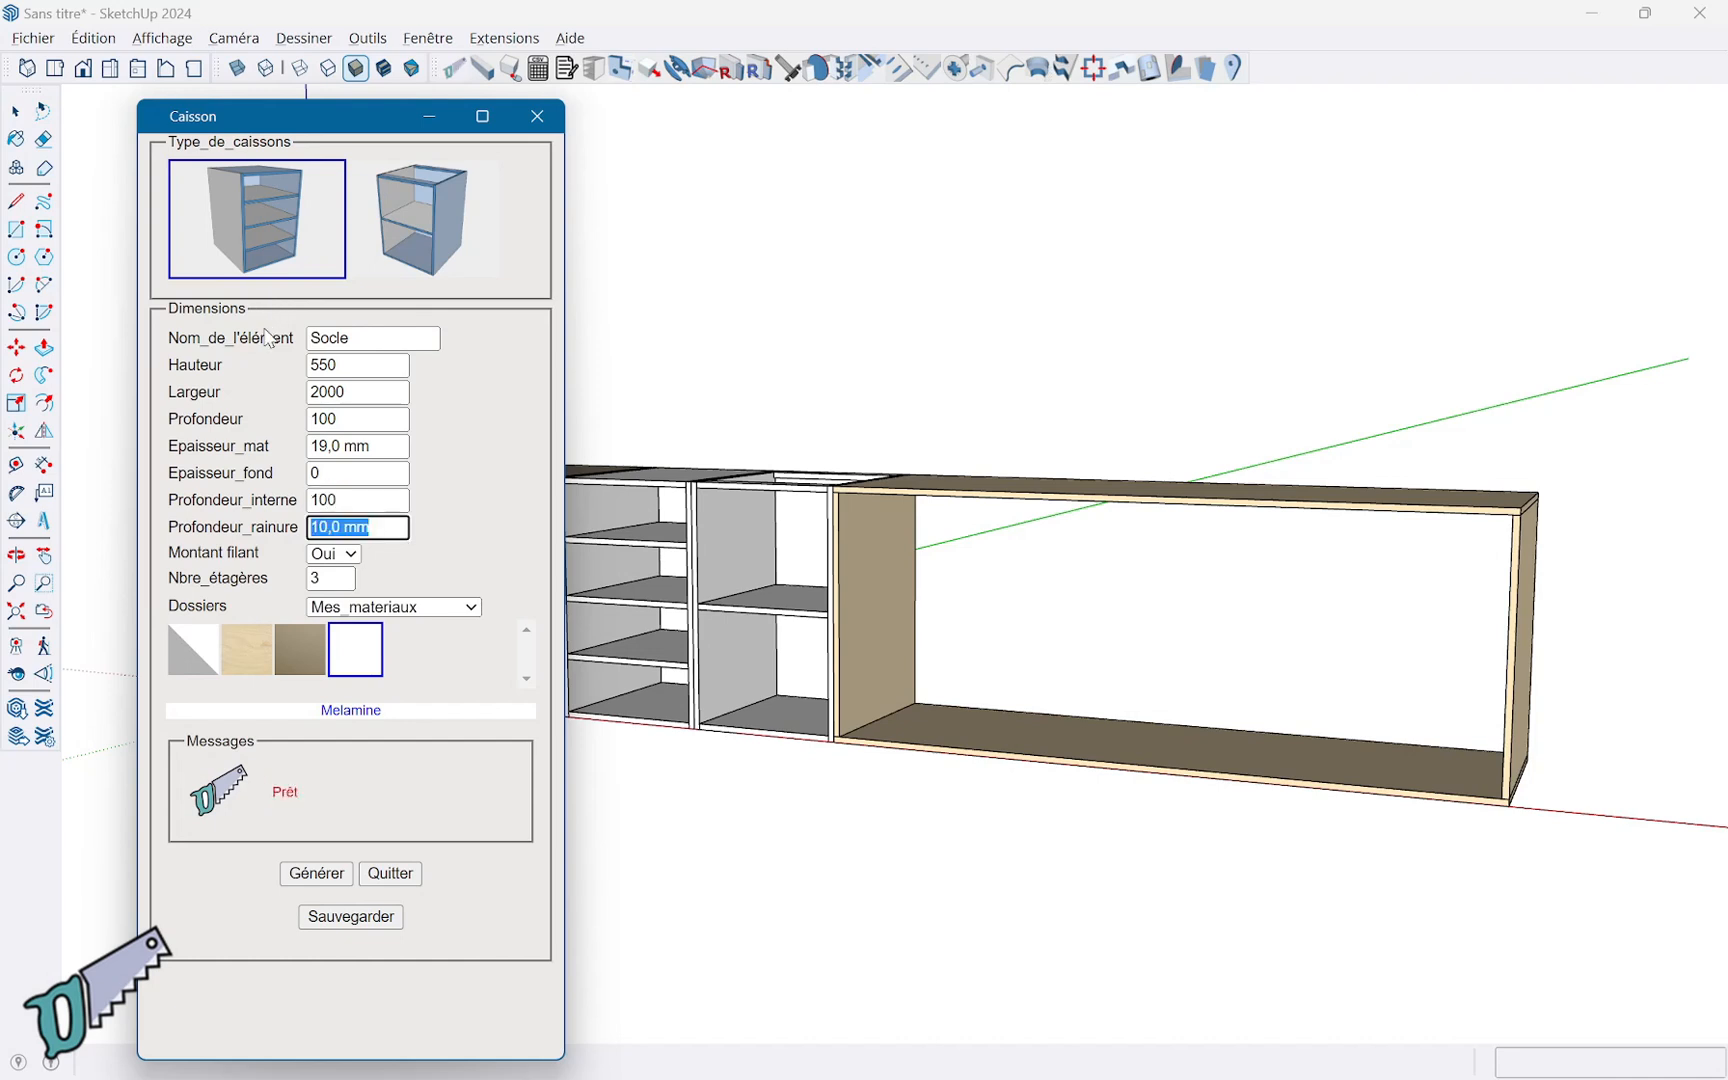
# Set Montant filant to Non and the number of shelves to 0, and choose the Contreplaque material for the Socle.
pyautogui.click(355, 556)
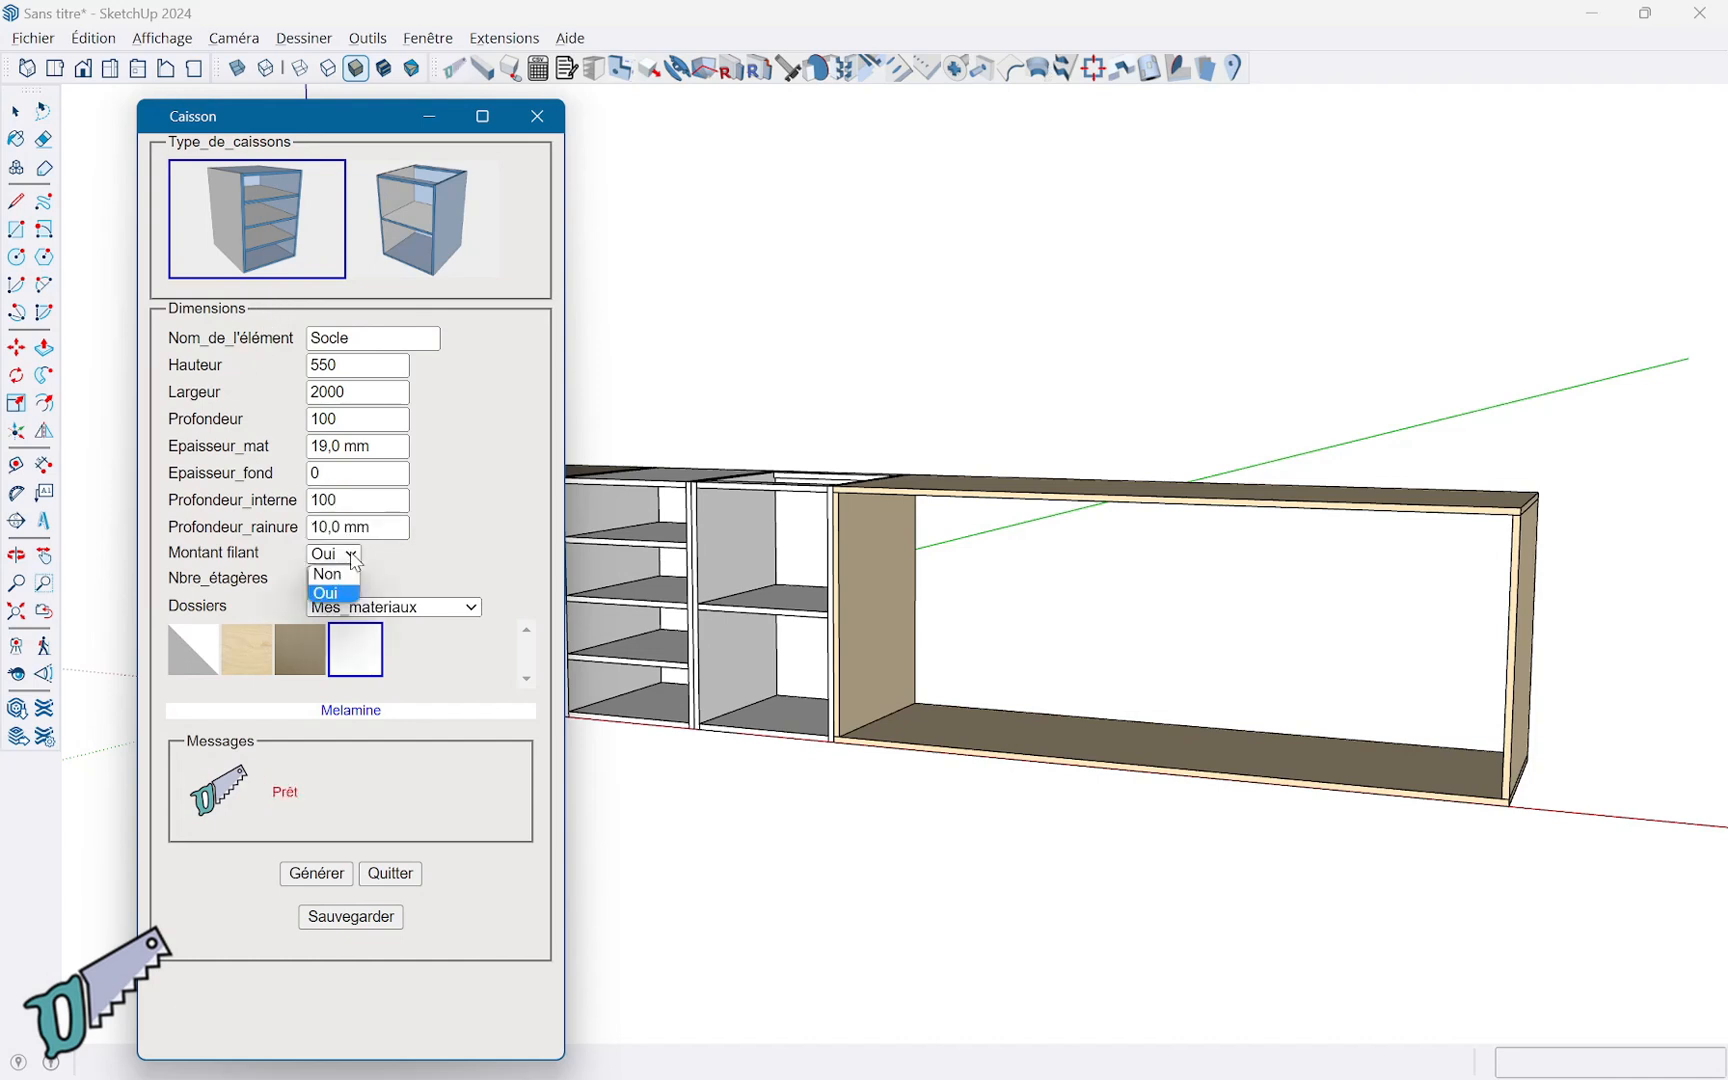
pyautogui.click(346, 580)
pyautogui.press('Tab')
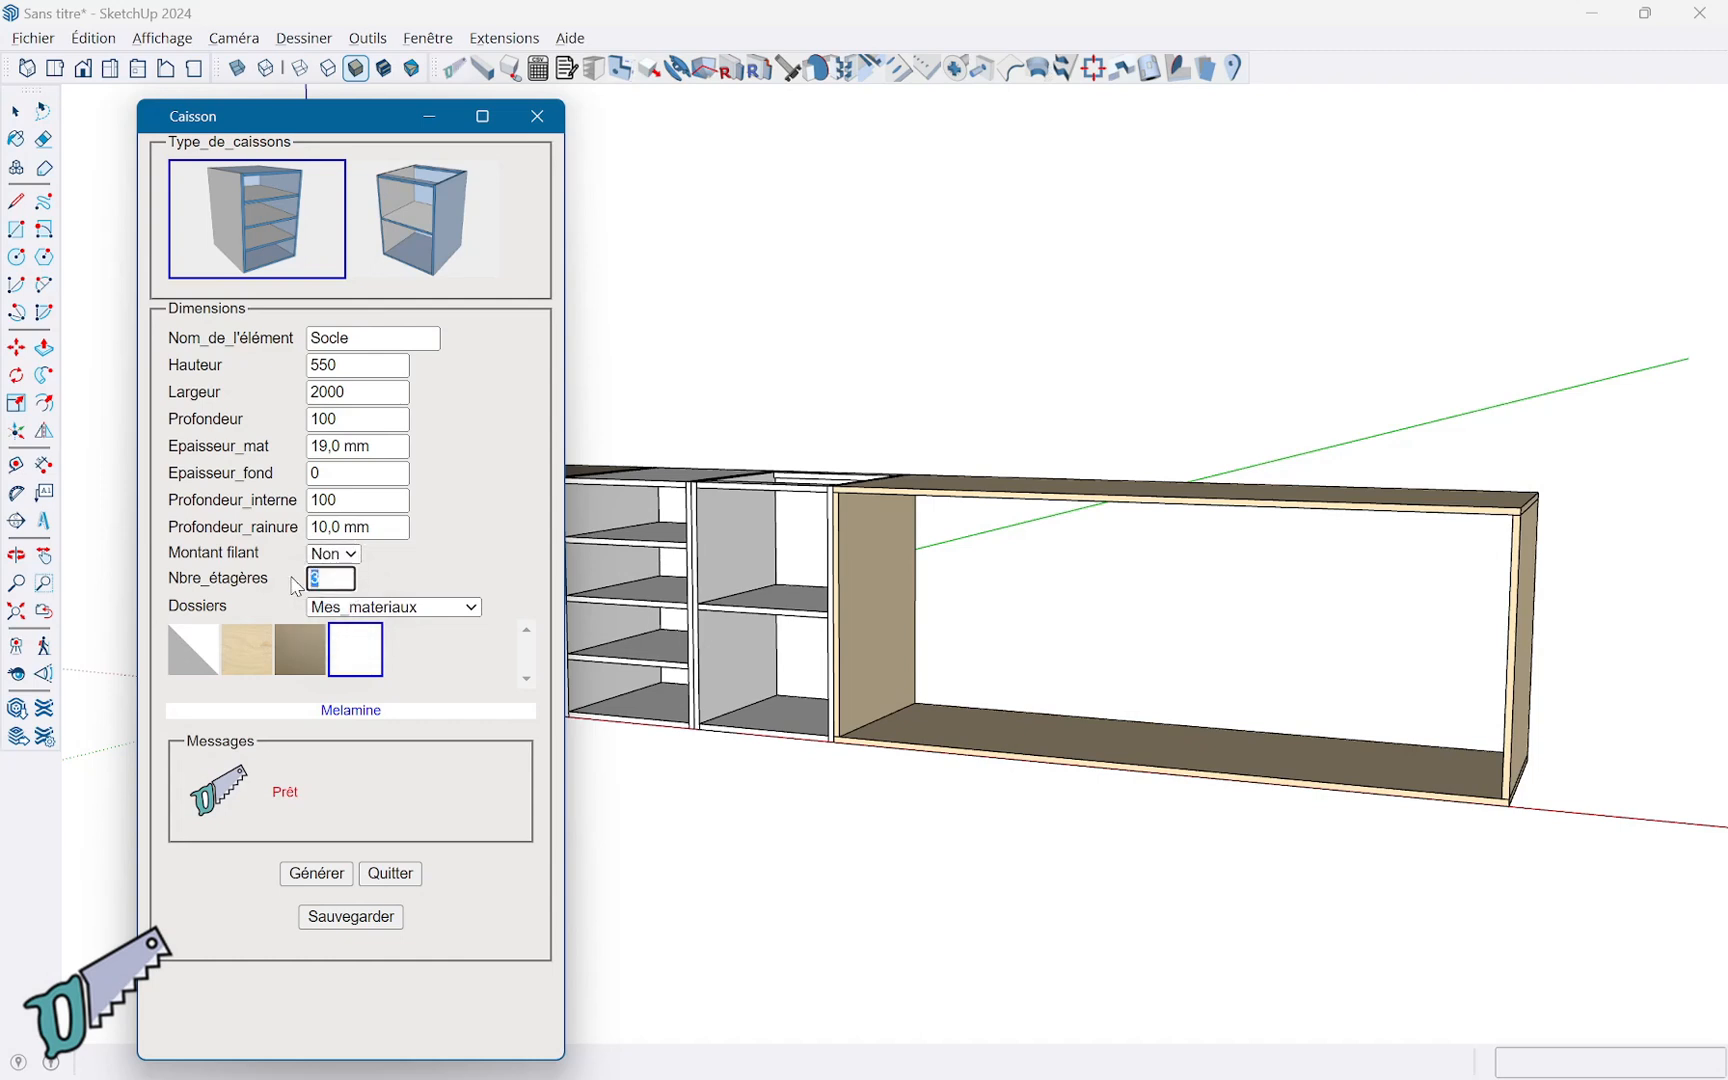
pyautogui.write('0')
pyautogui.press('Tab')
pyautogui.click(249, 652)
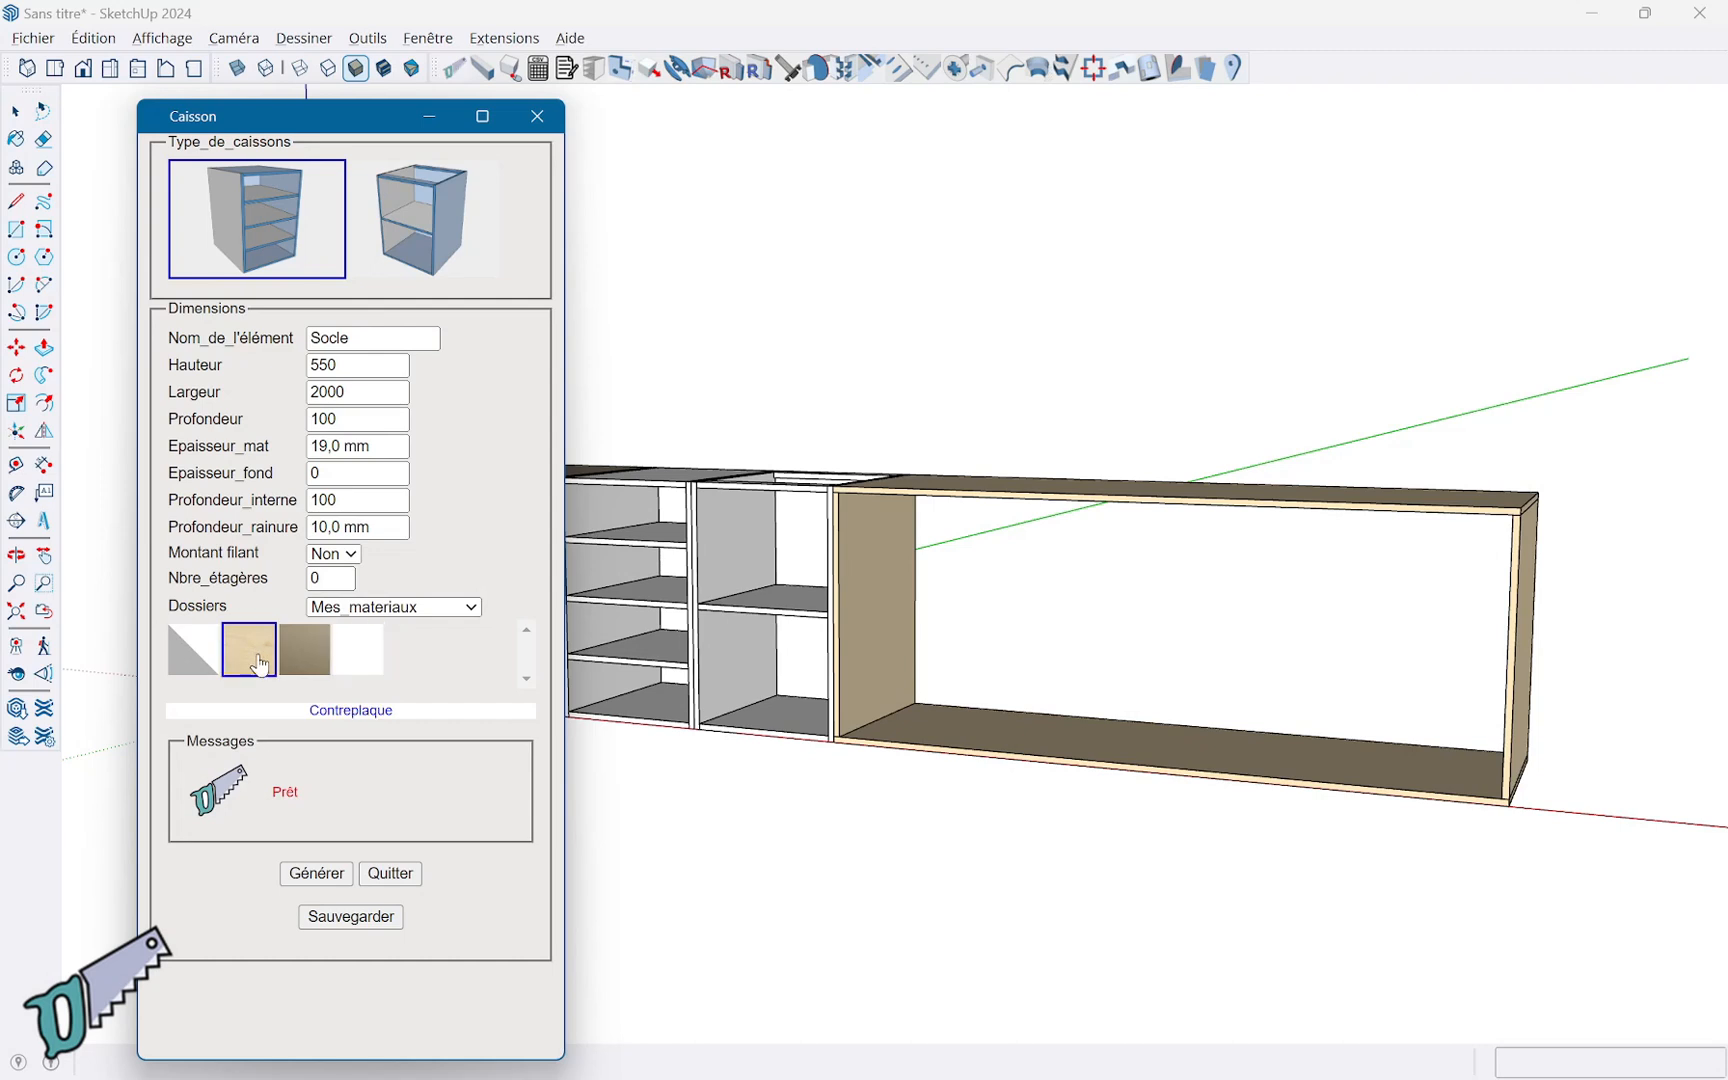
# Generate the plywood Socle, place it in the free space in front of the wide cabinet and close the generator.
pyautogui.click(318, 874)
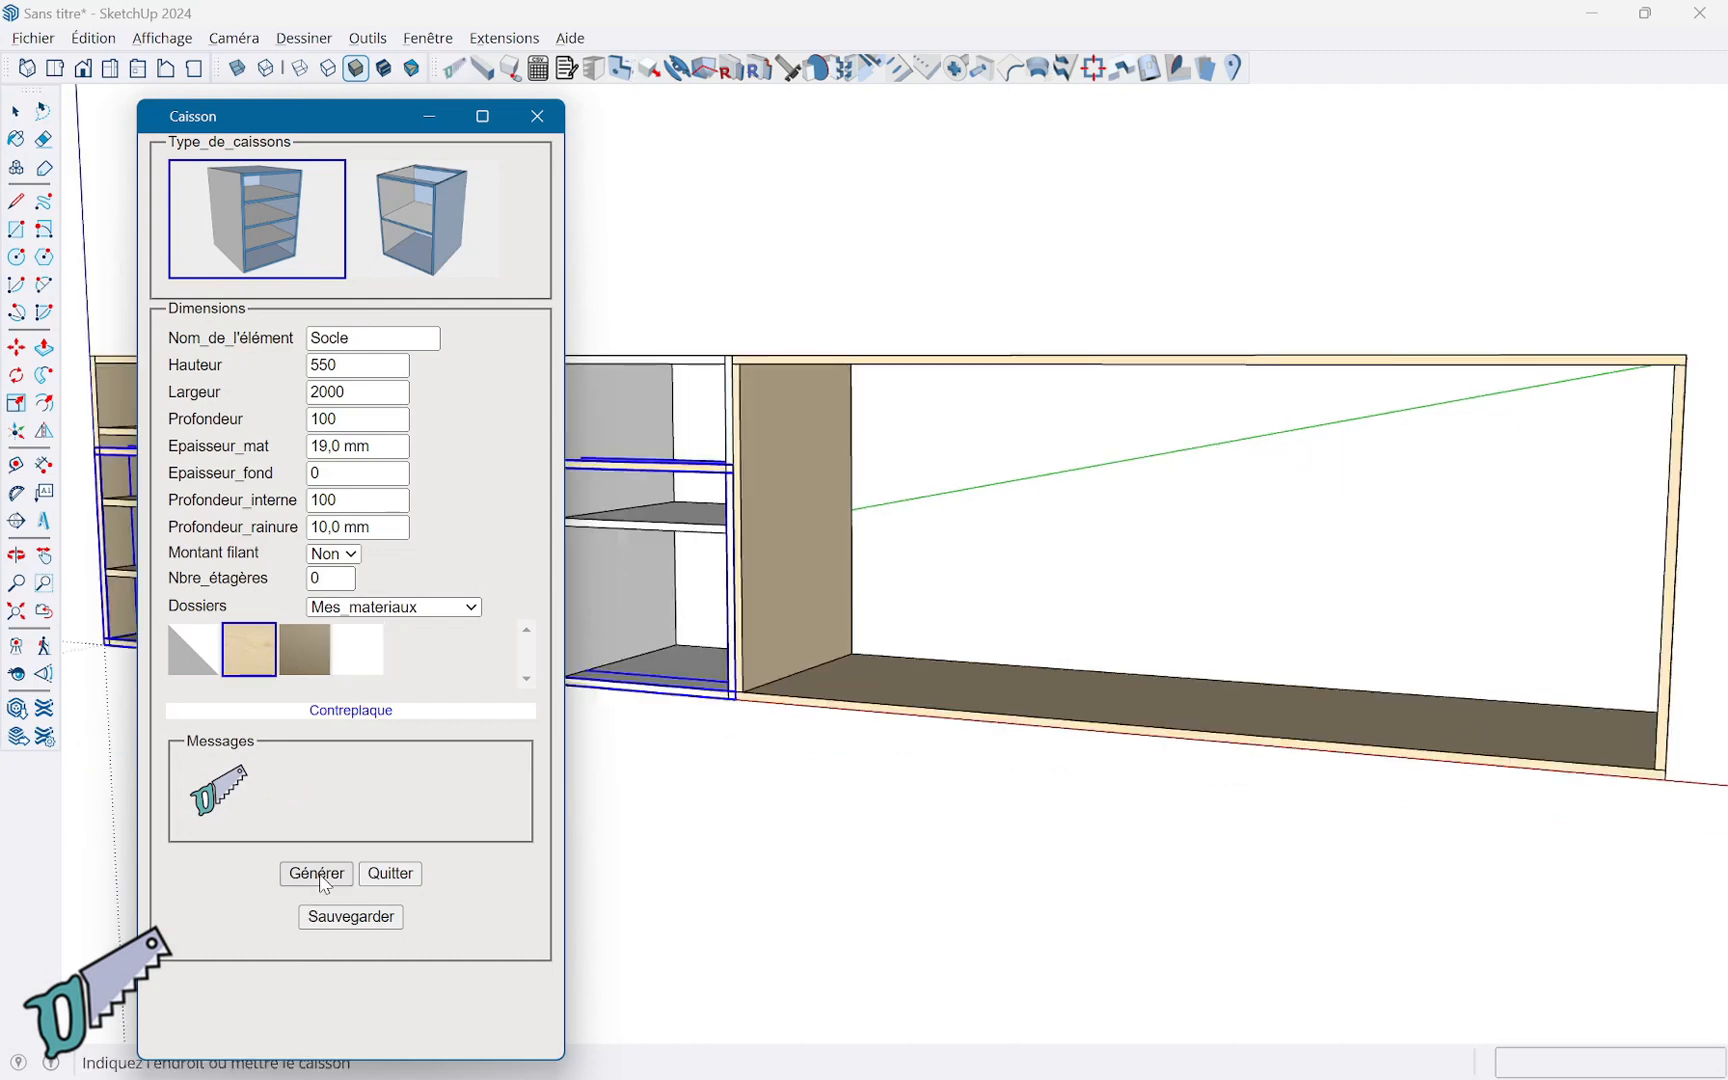
pyautogui.scroll(-2, 817, 850)
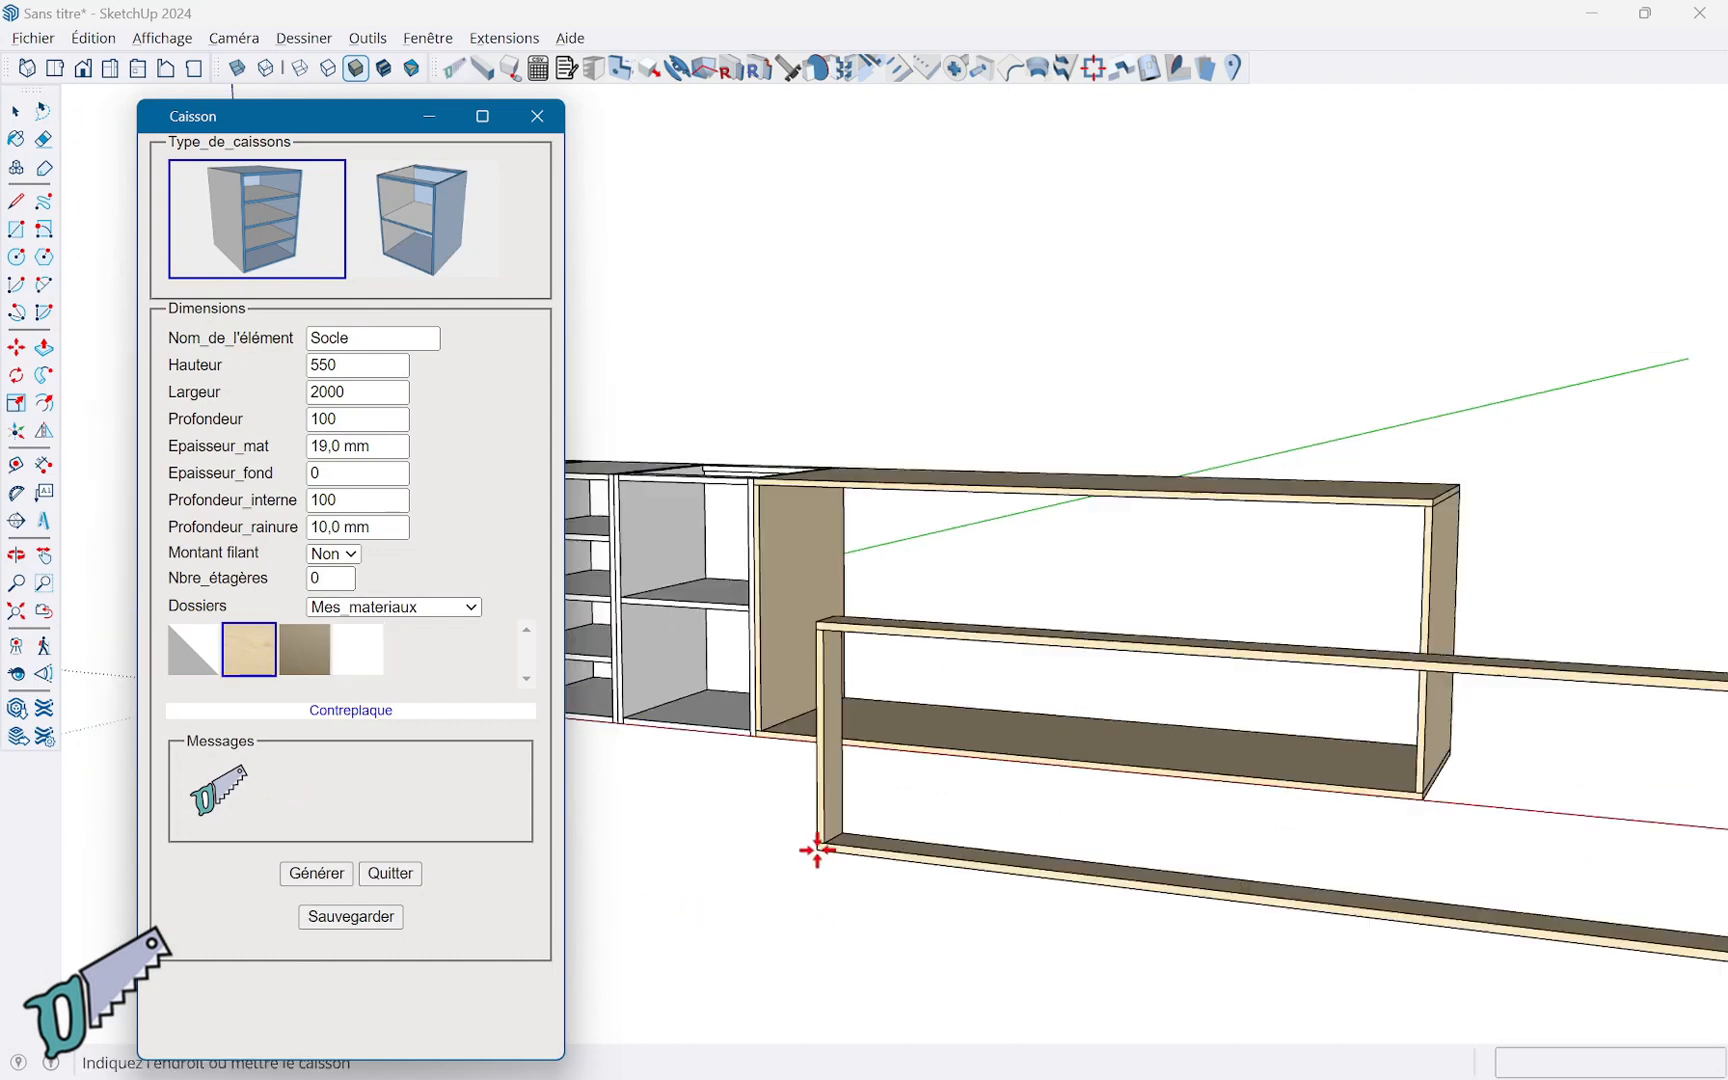
pyautogui.click(817, 850)
pyautogui.click(390, 873)
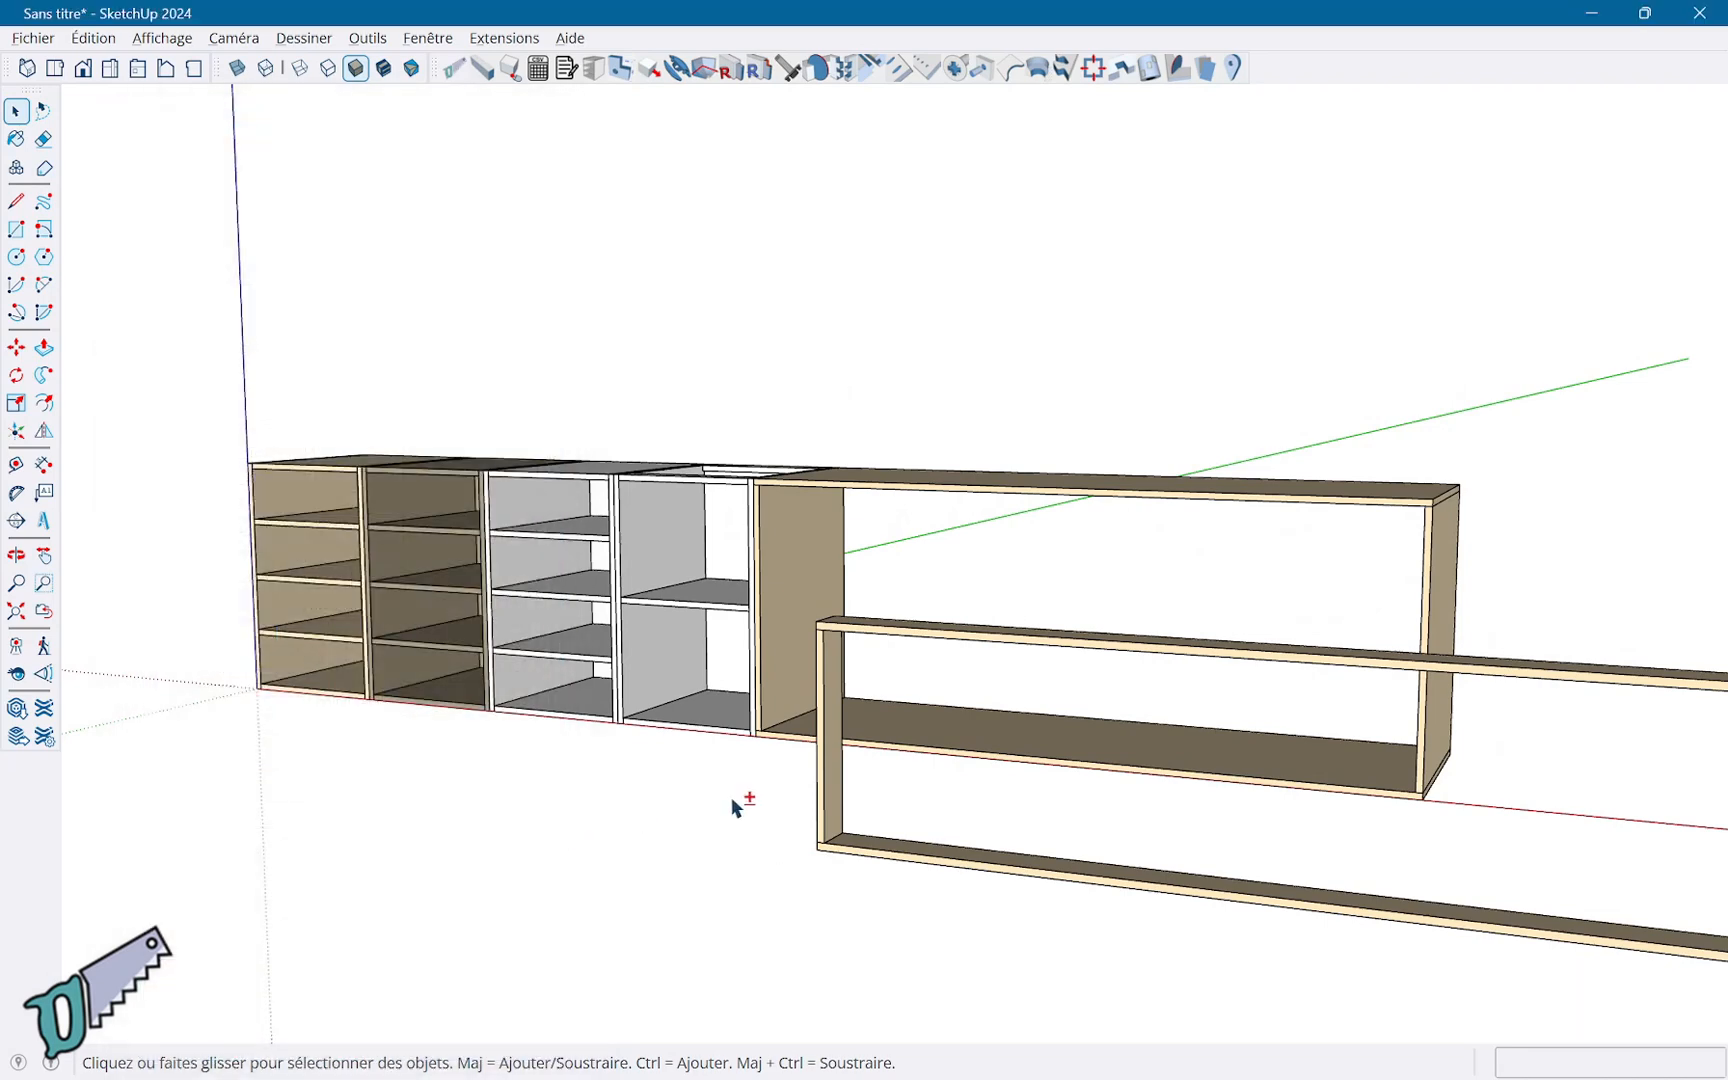
# Rotate the Socle frame 90 degrees about its upper front corner at the end panel so that it lies flat.
pyautogui.moveTo(735, 805); pyautogui.dragTo(166, 740, button='middle')
pyautogui.click(577, 657)
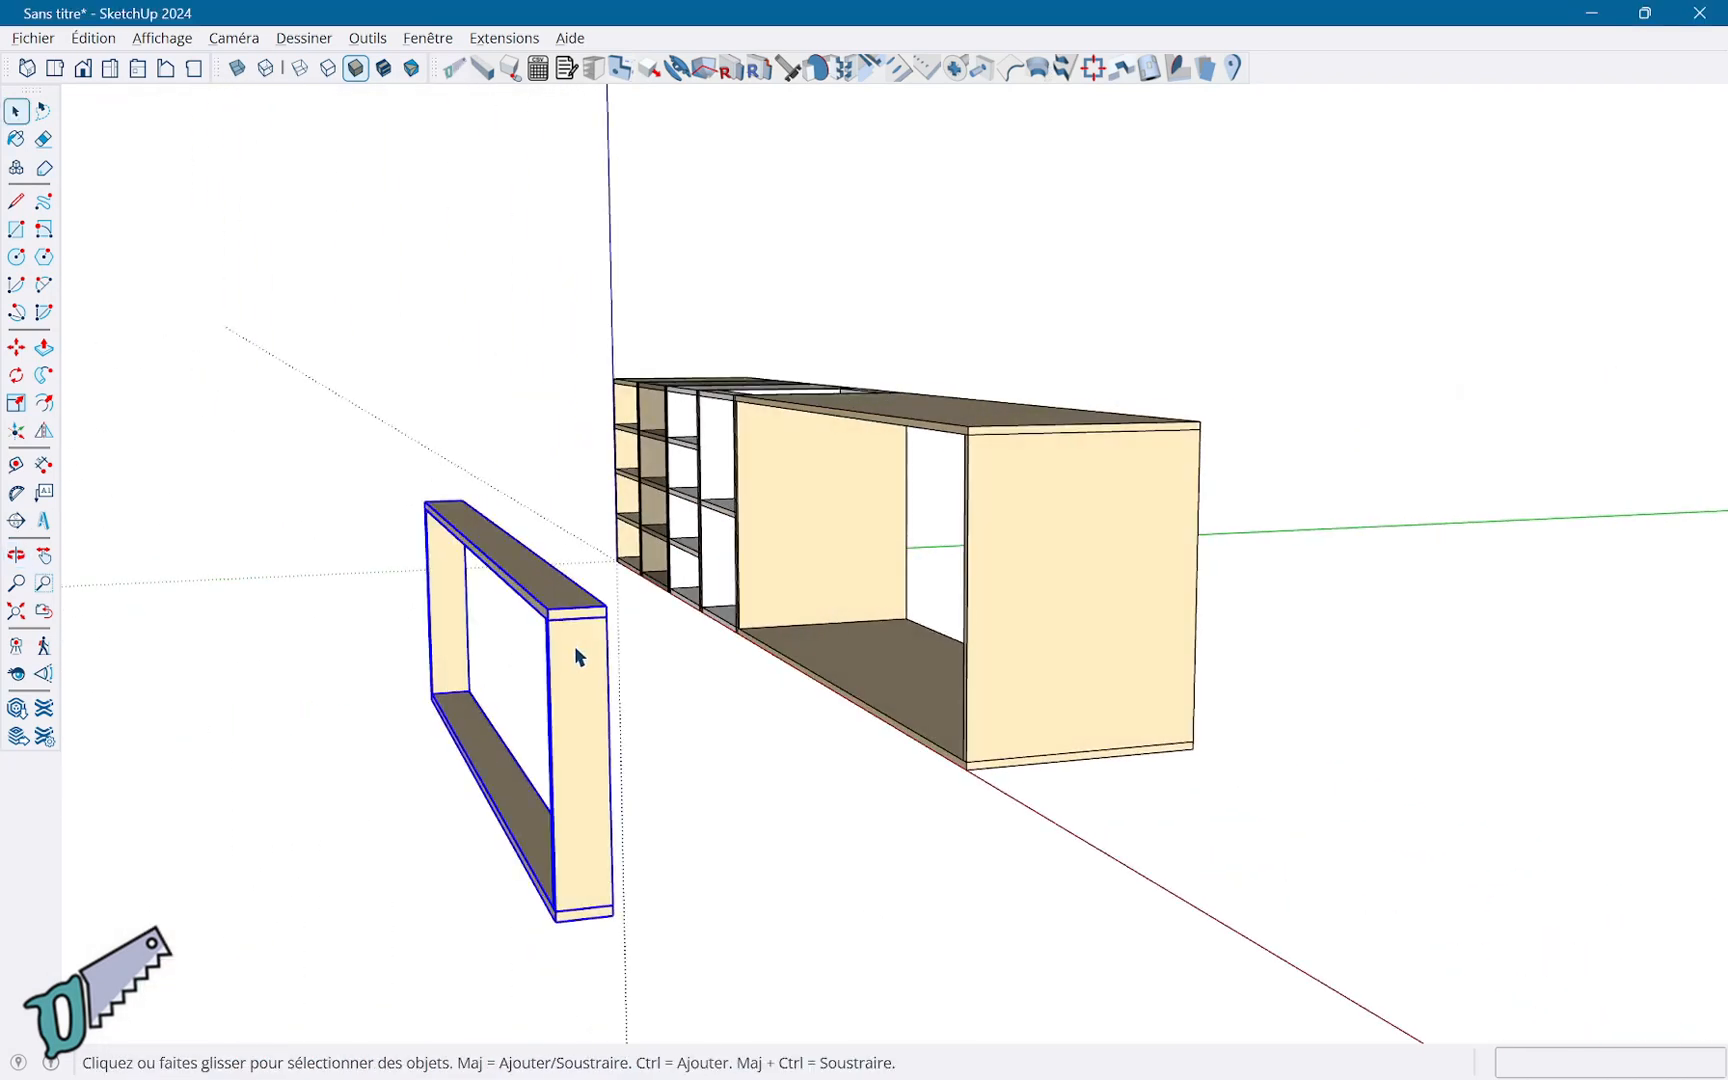
pyautogui.press('q')
pyautogui.click(548, 608)
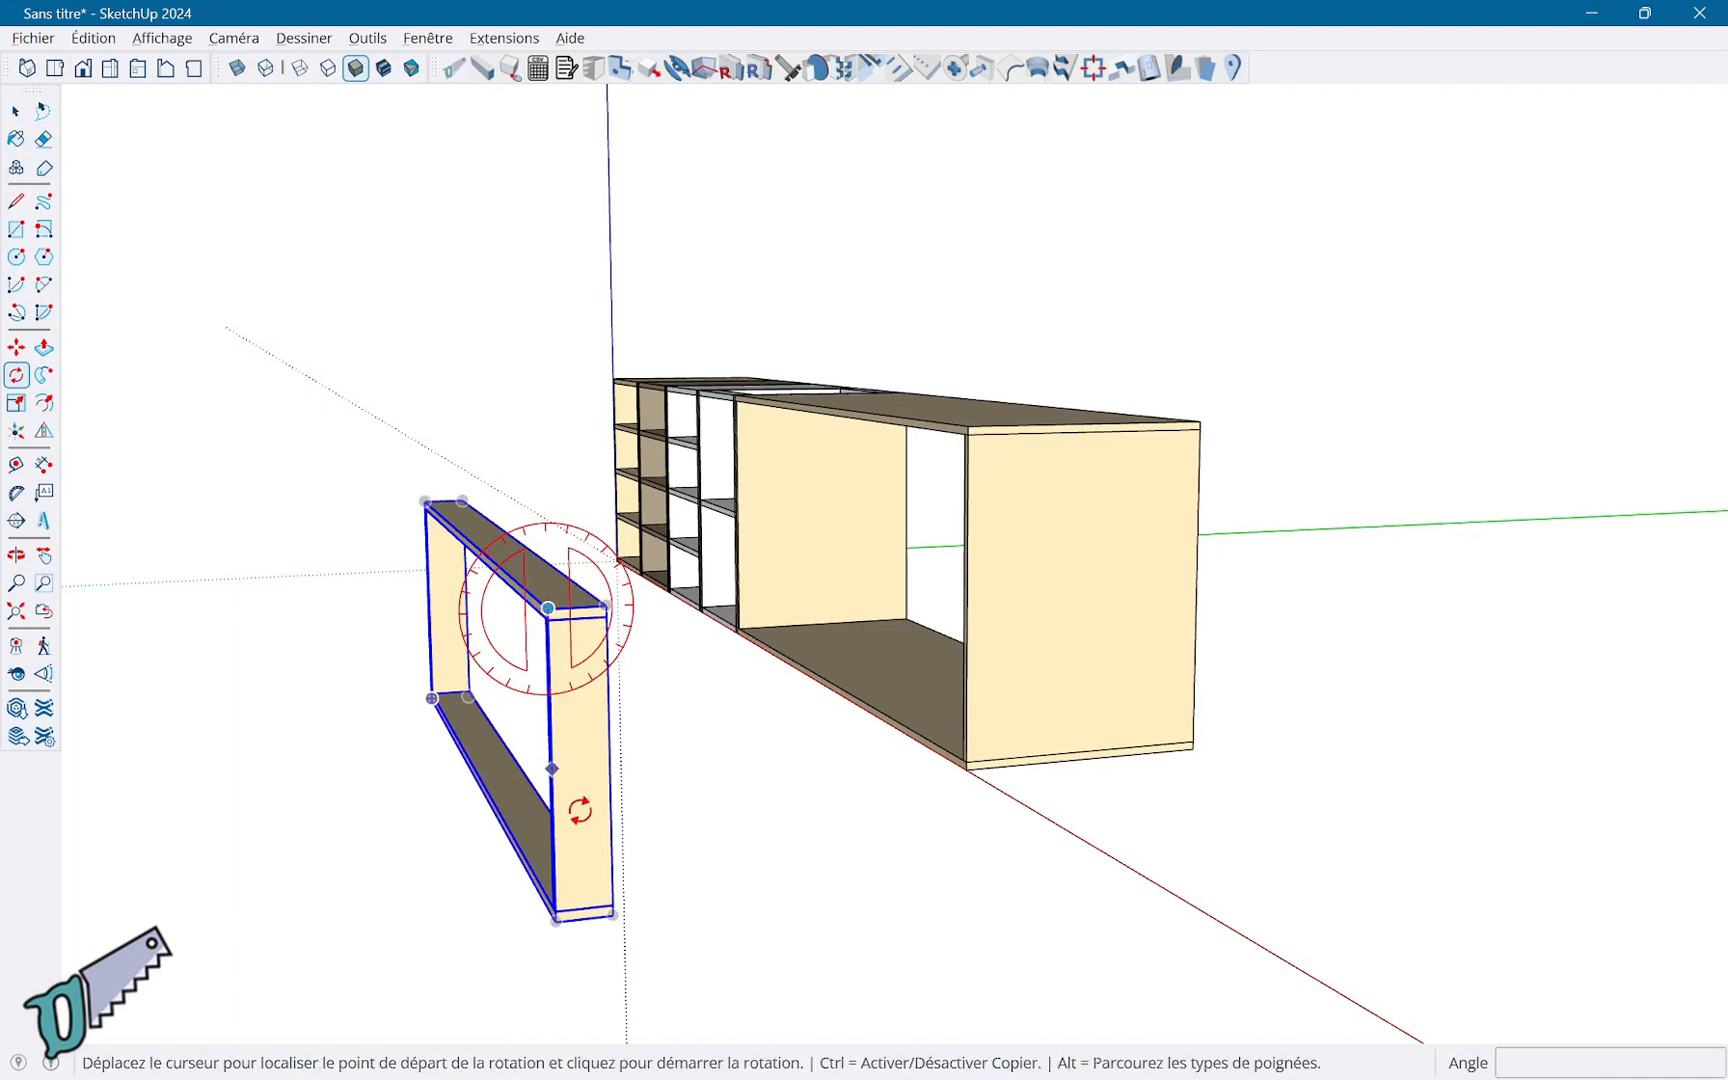
pyautogui.click(553, 808)
pyautogui.click(676, 778)
pyautogui.write('90')
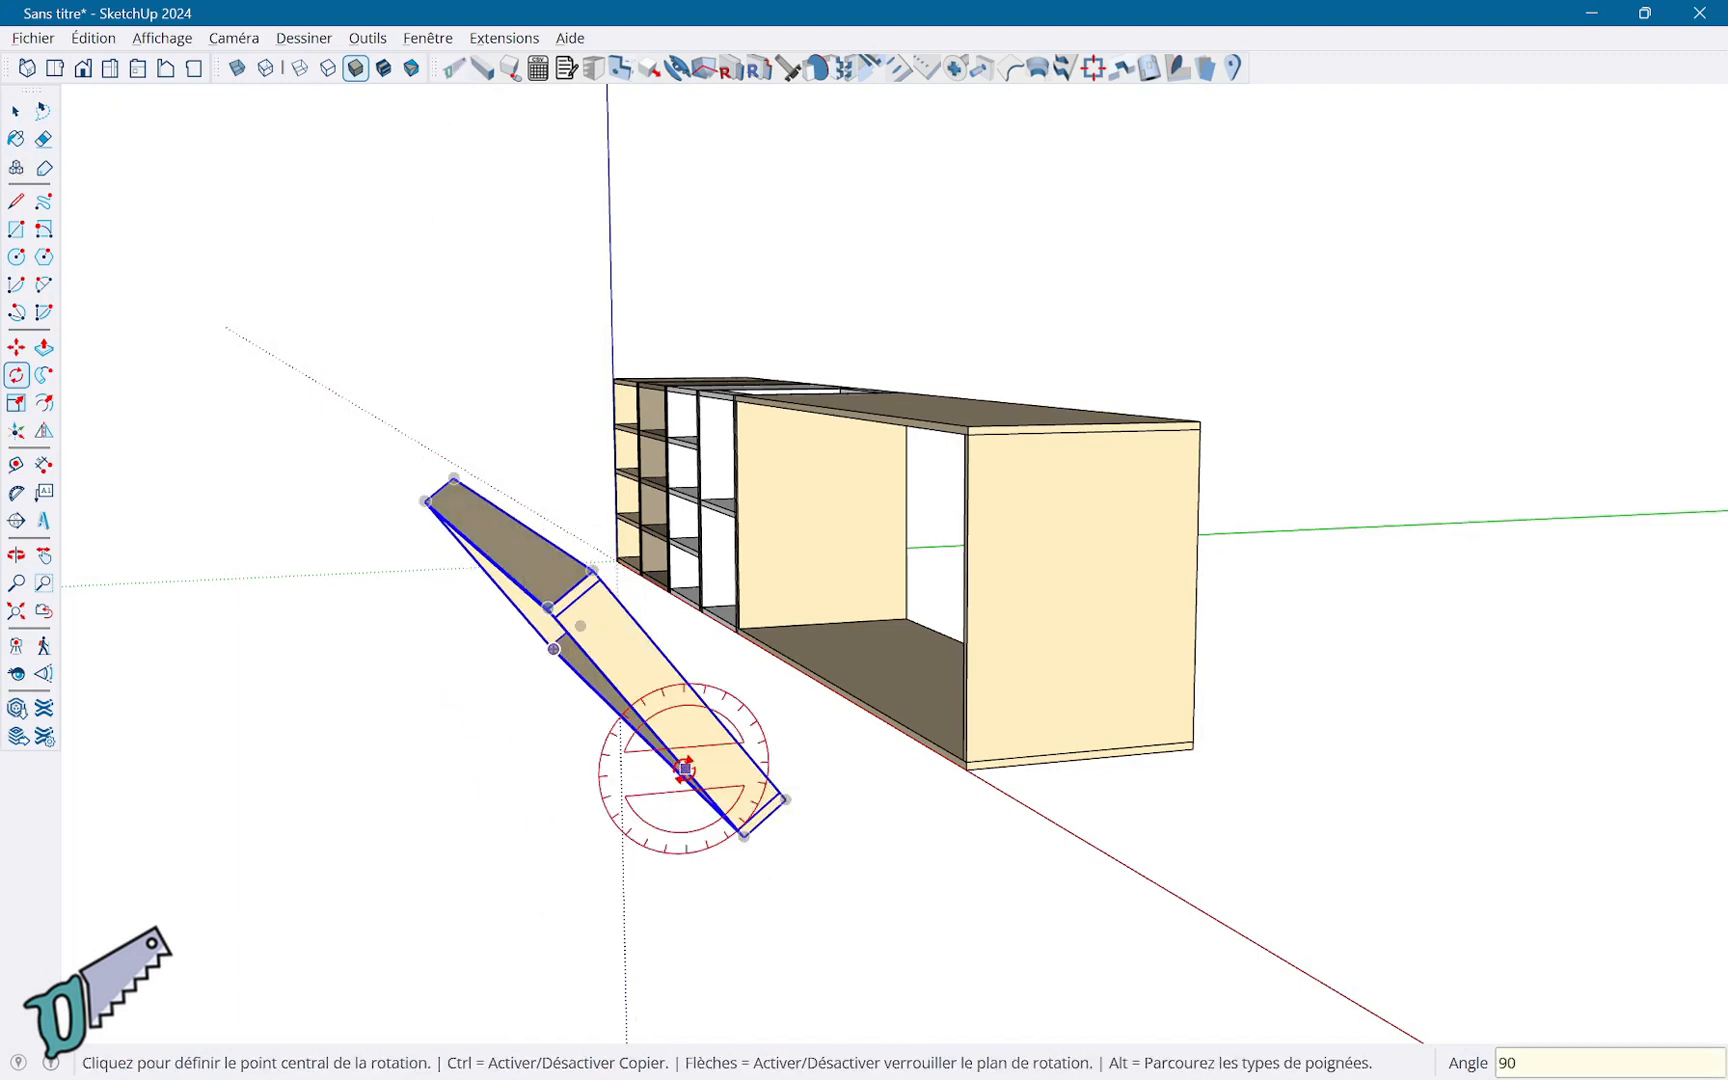
pyautogui.press('Return')
# Move the Socle by its top rear corner to the wide cabinet's bottom rear corner, fitting it underneath, and deselect it.
pyautogui.press('space')
pyautogui.moveTo(780, 600); pyautogui.dragTo(381, 659, button='middle')
pyautogui.press('m')
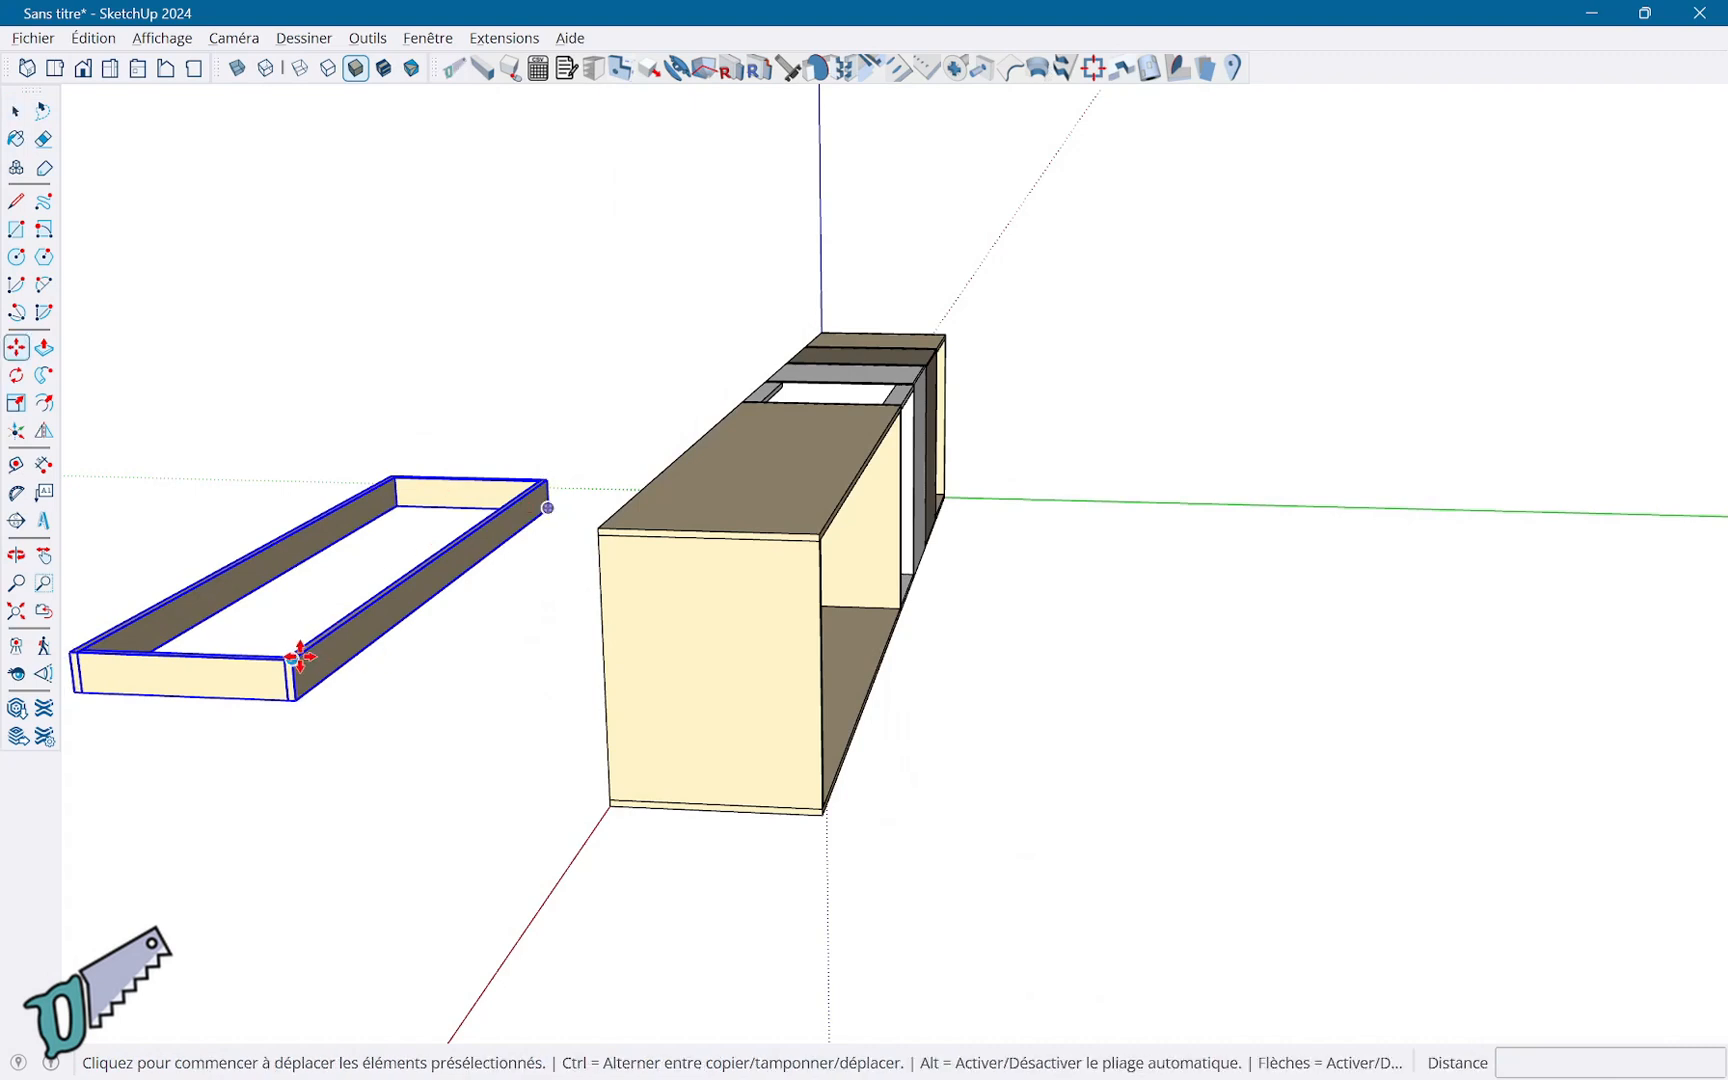
pyautogui.click(296, 656)
pyautogui.moveTo(783, 829); pyautogui.dragTo(756, 756, button='middle')
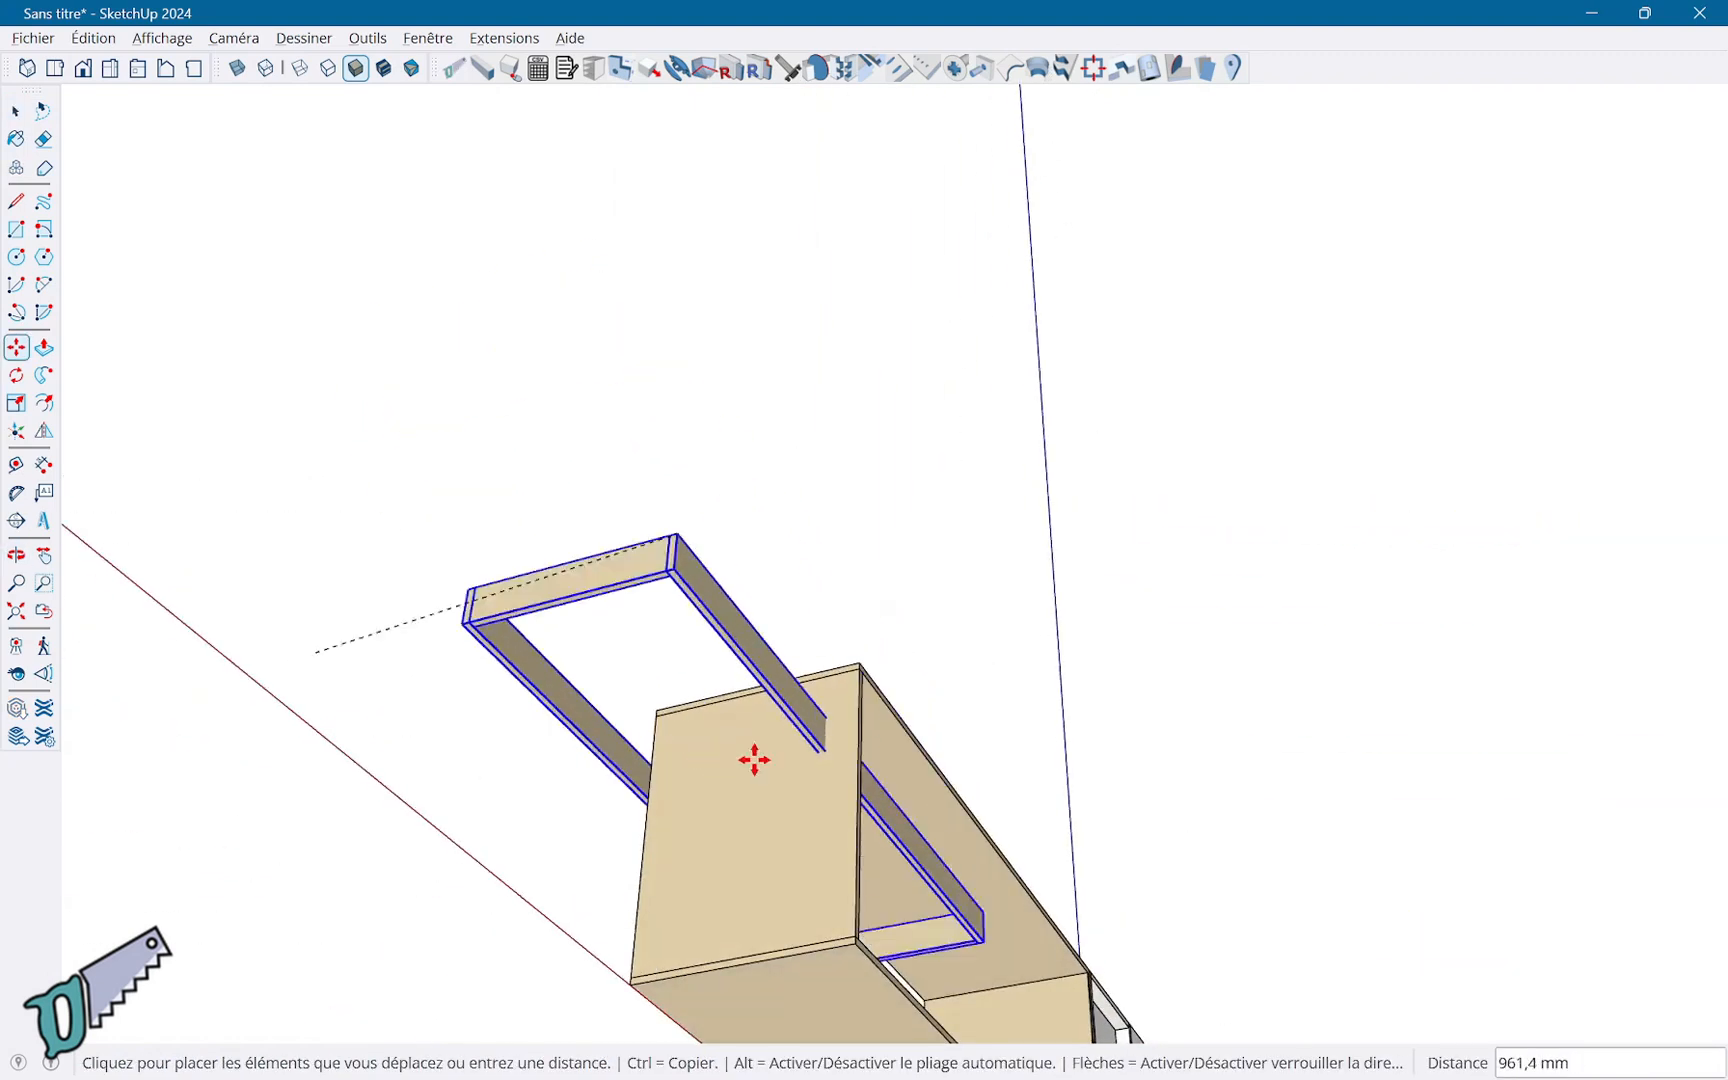
pyautogui.click(855, 952)
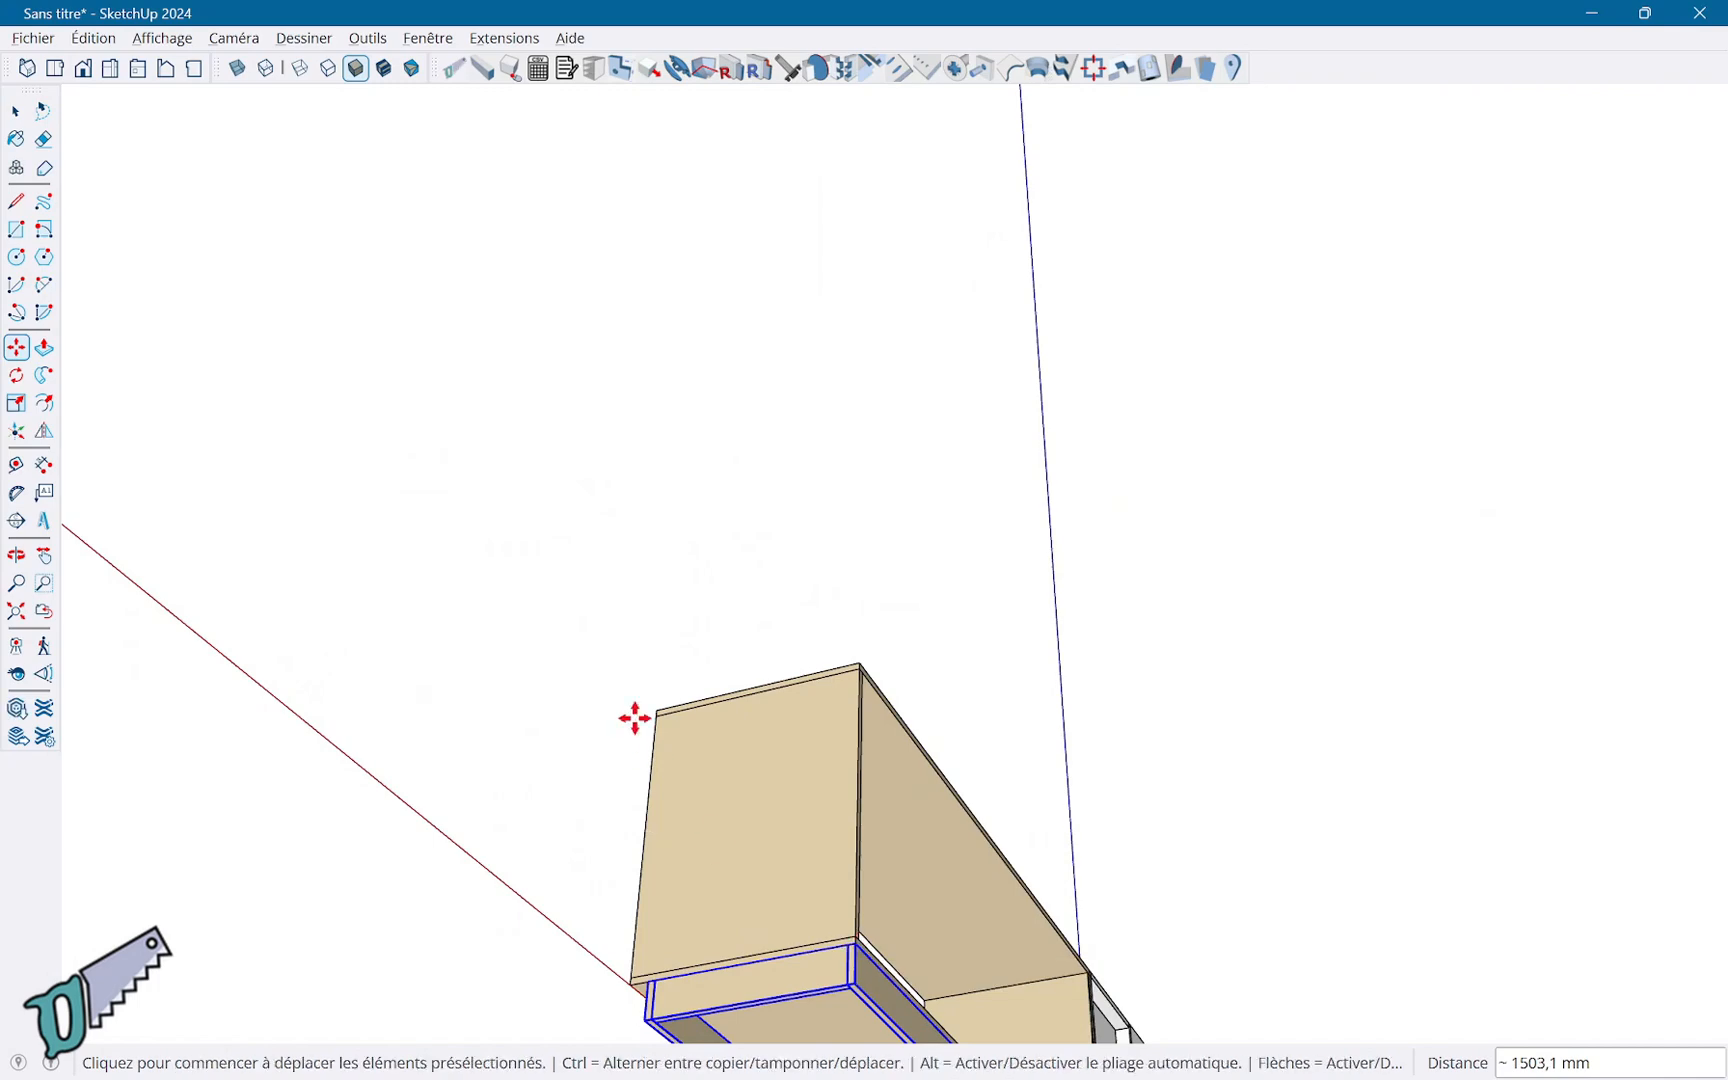
pyautogui.moveTo(636, 717); pyautogui.dragTo(933, 964, button='middle')
pyautogui.press('space')
pyautogui.click(768, 949)
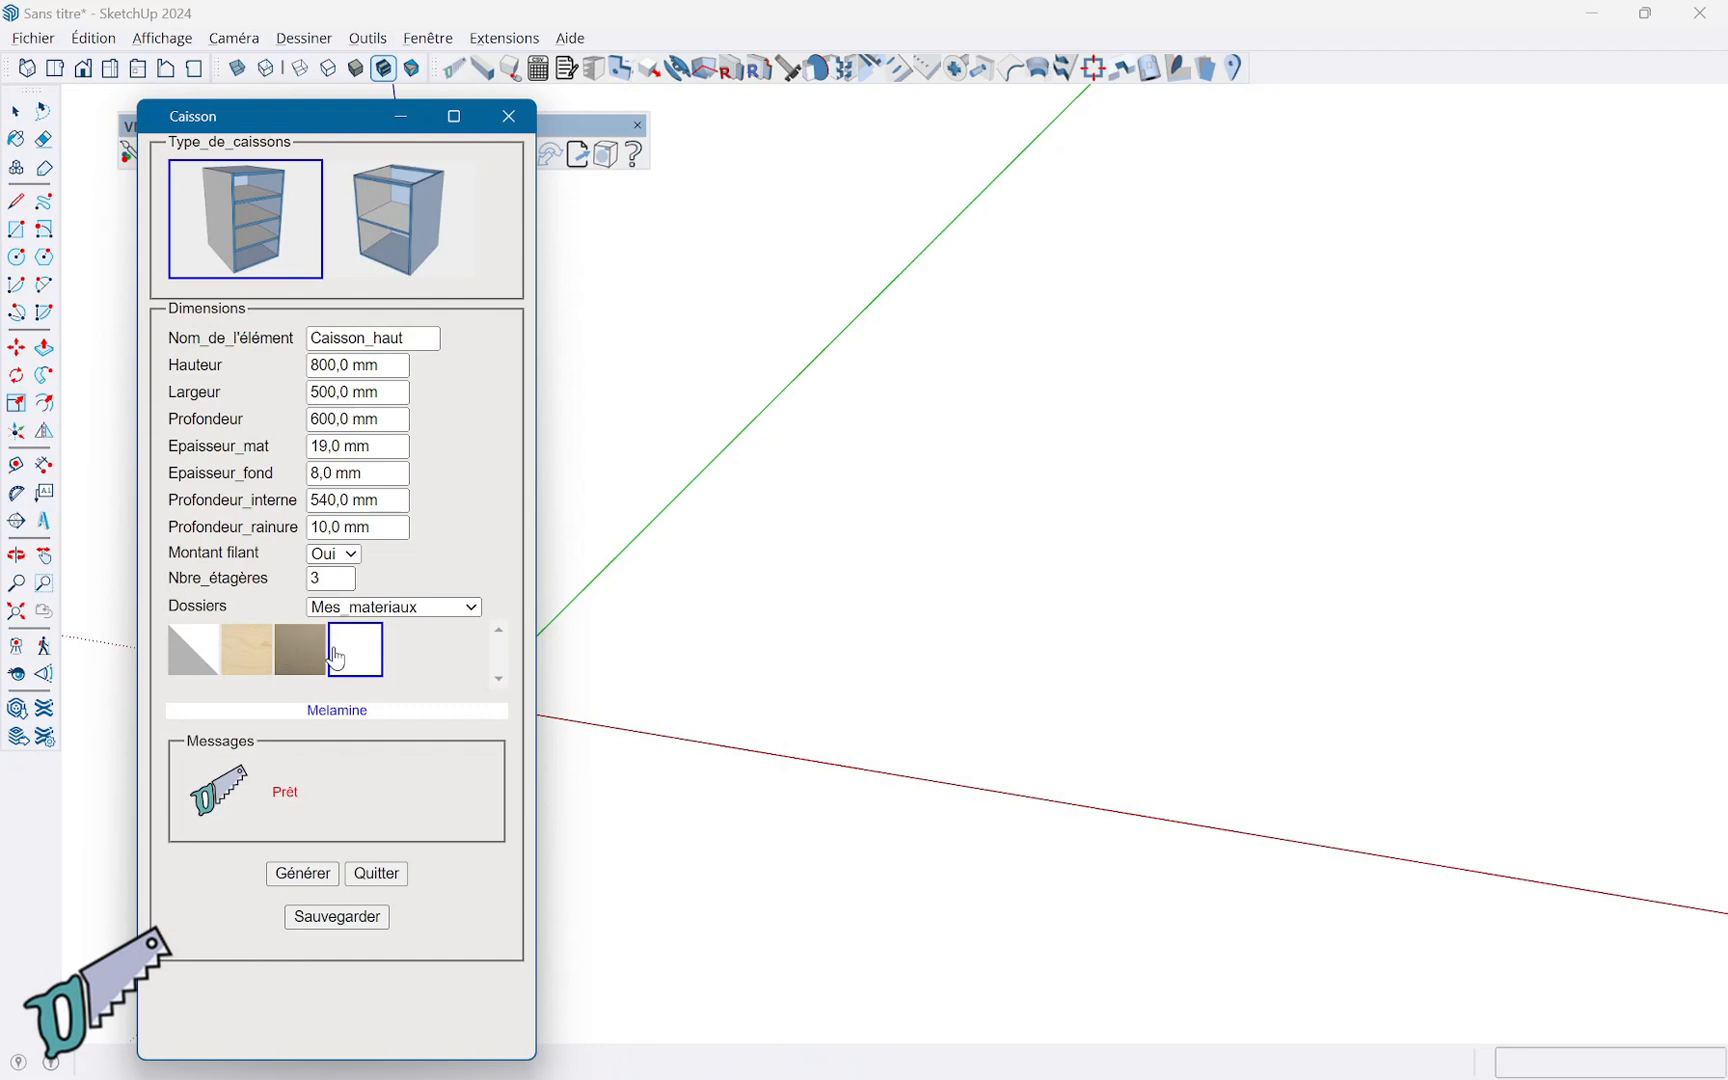
# Replace the Caisson generator with the Piece generator, filter Essence to Massif, reclassify the Egger material as Panneau and close the dialog.
pyautogui.click(508, 116)
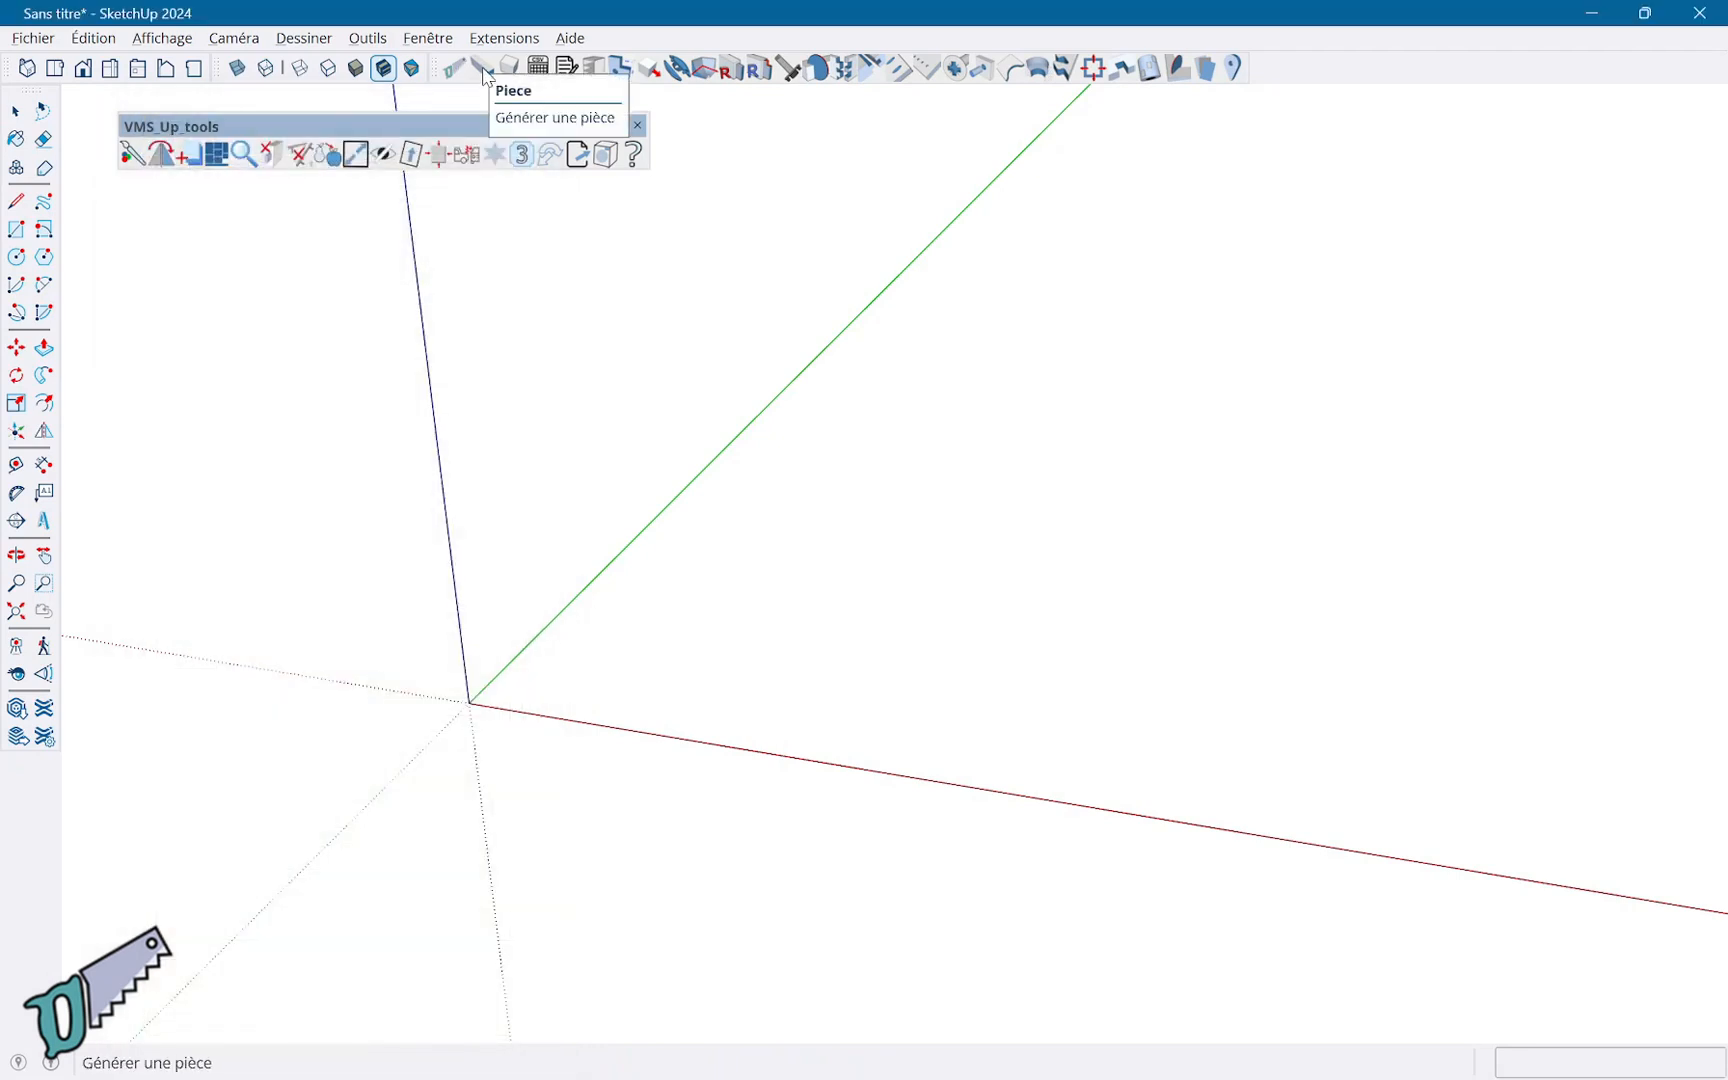
pyautogui.click(484, 70)
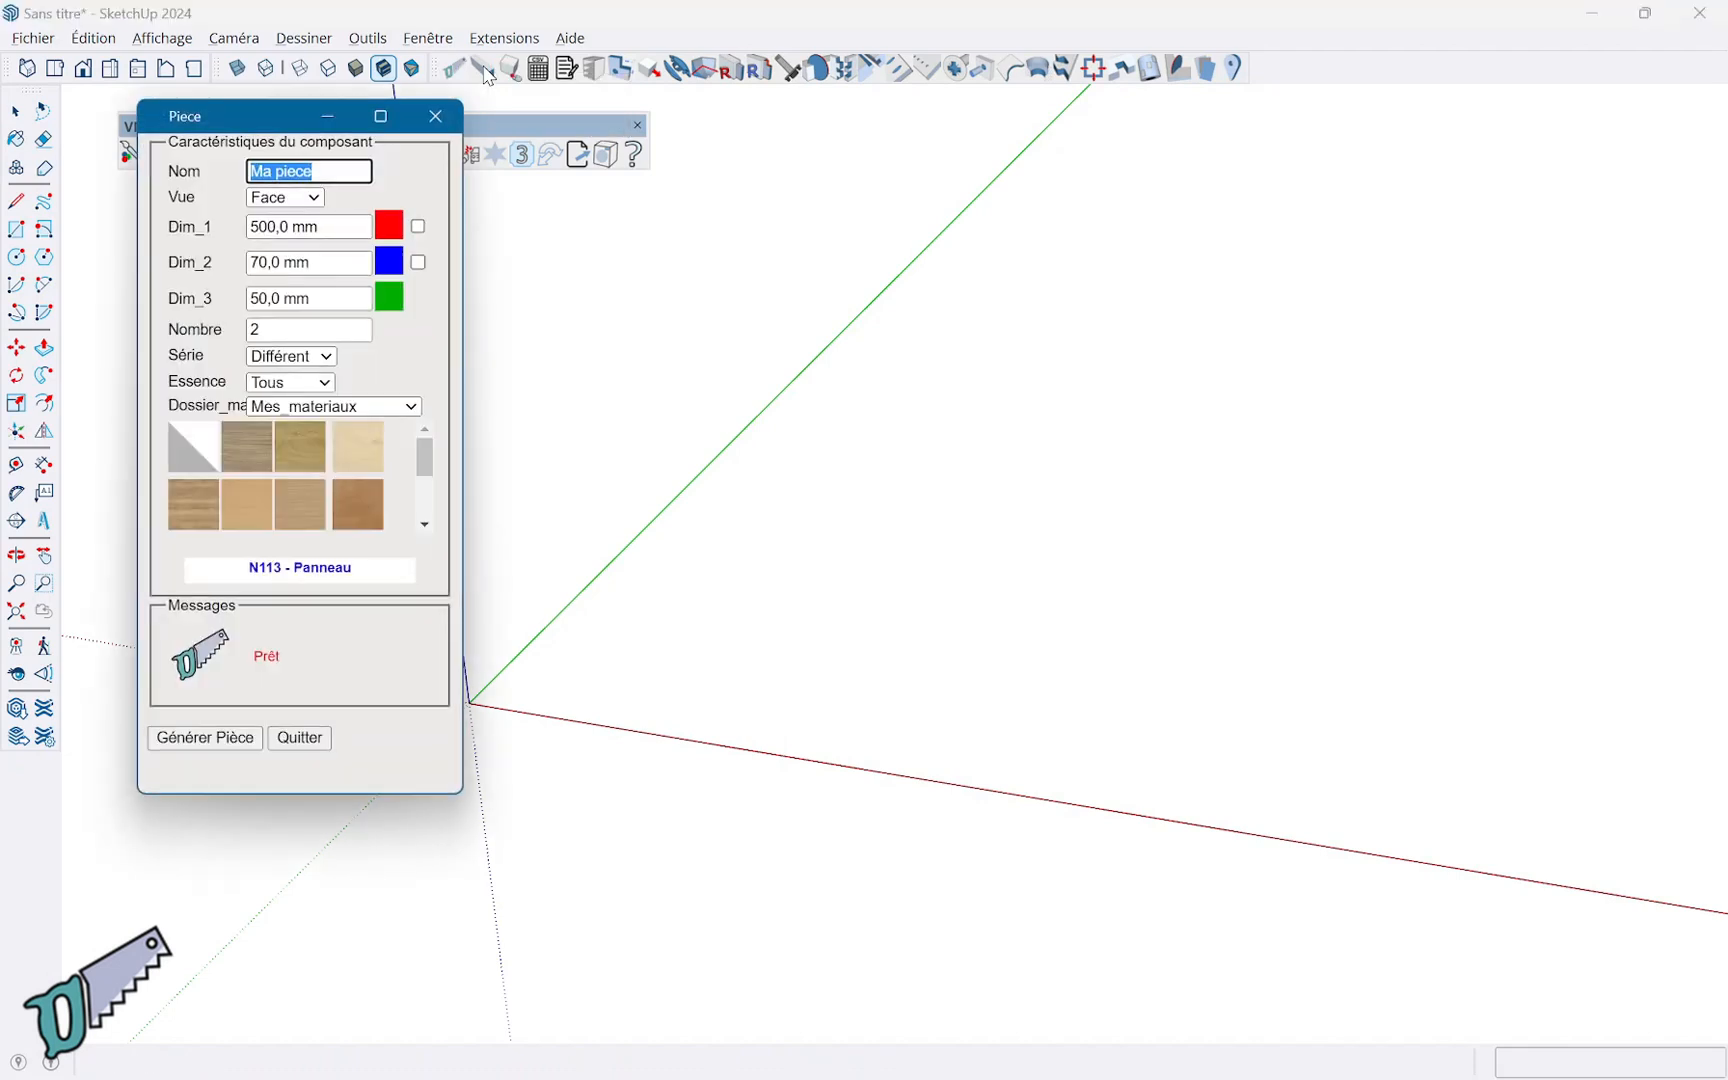
pyautogui.click(290, 387)
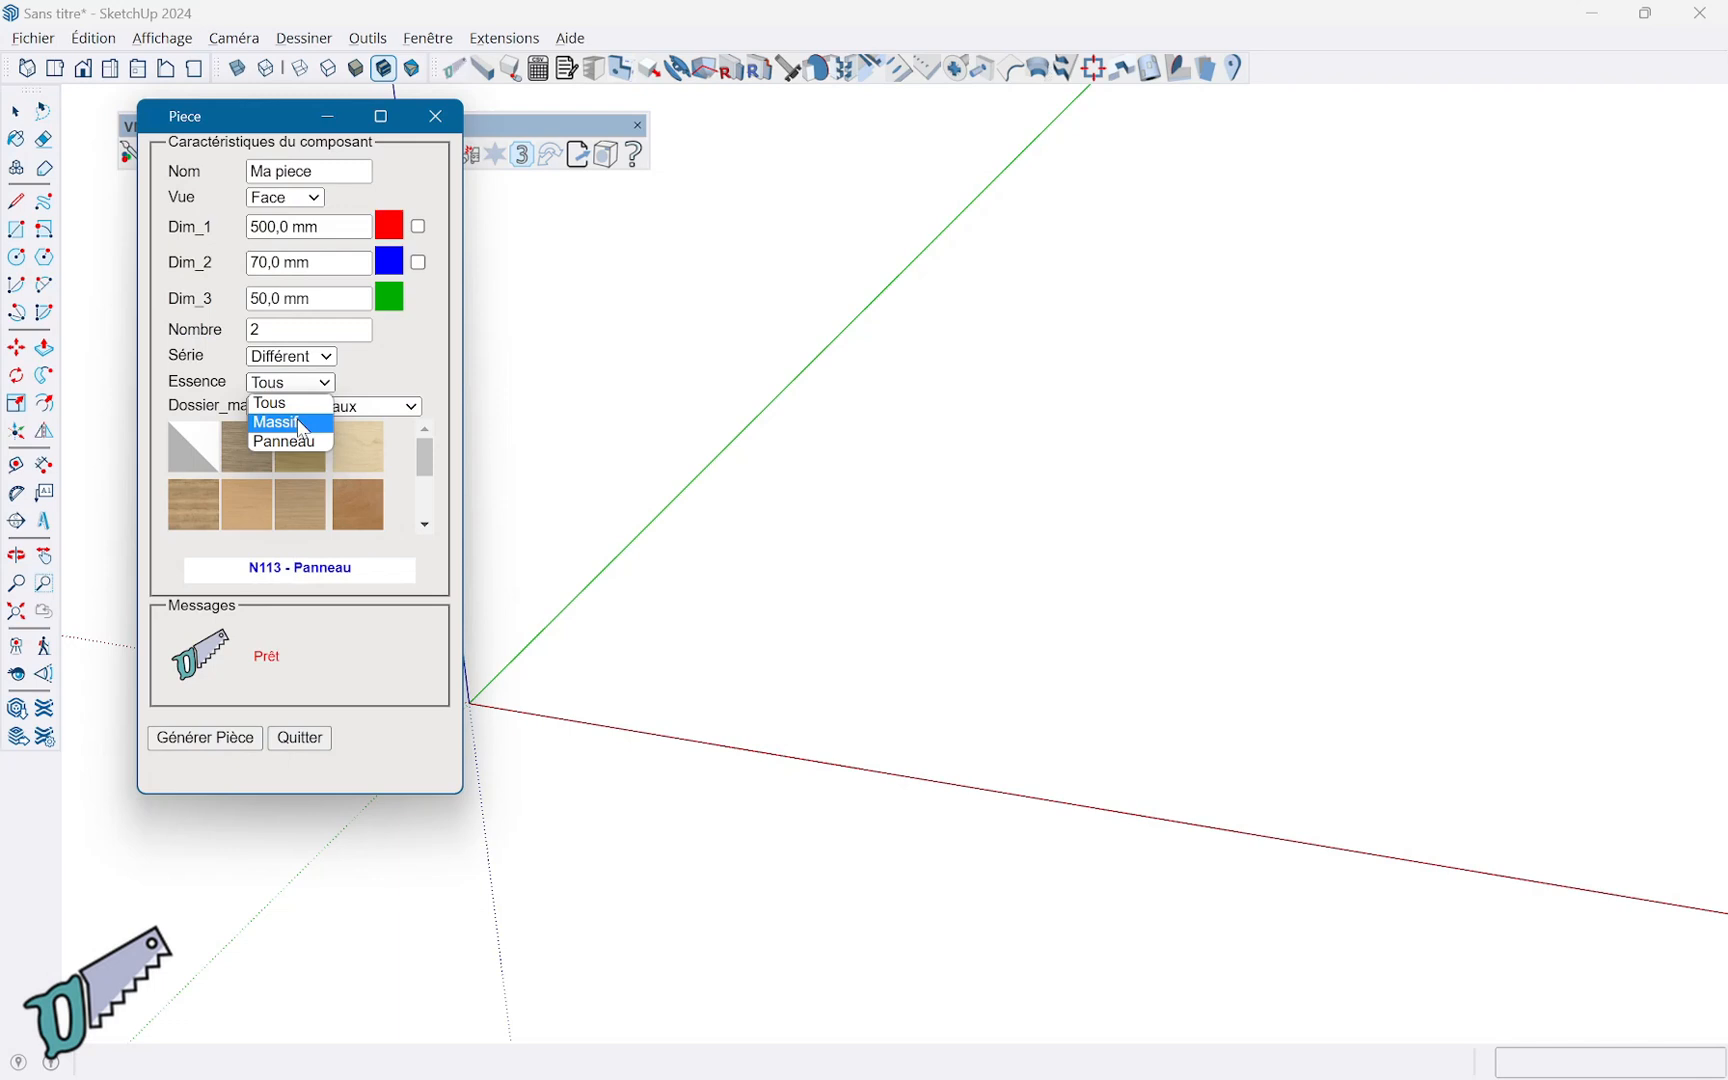
pyautogui.click(299, 421)
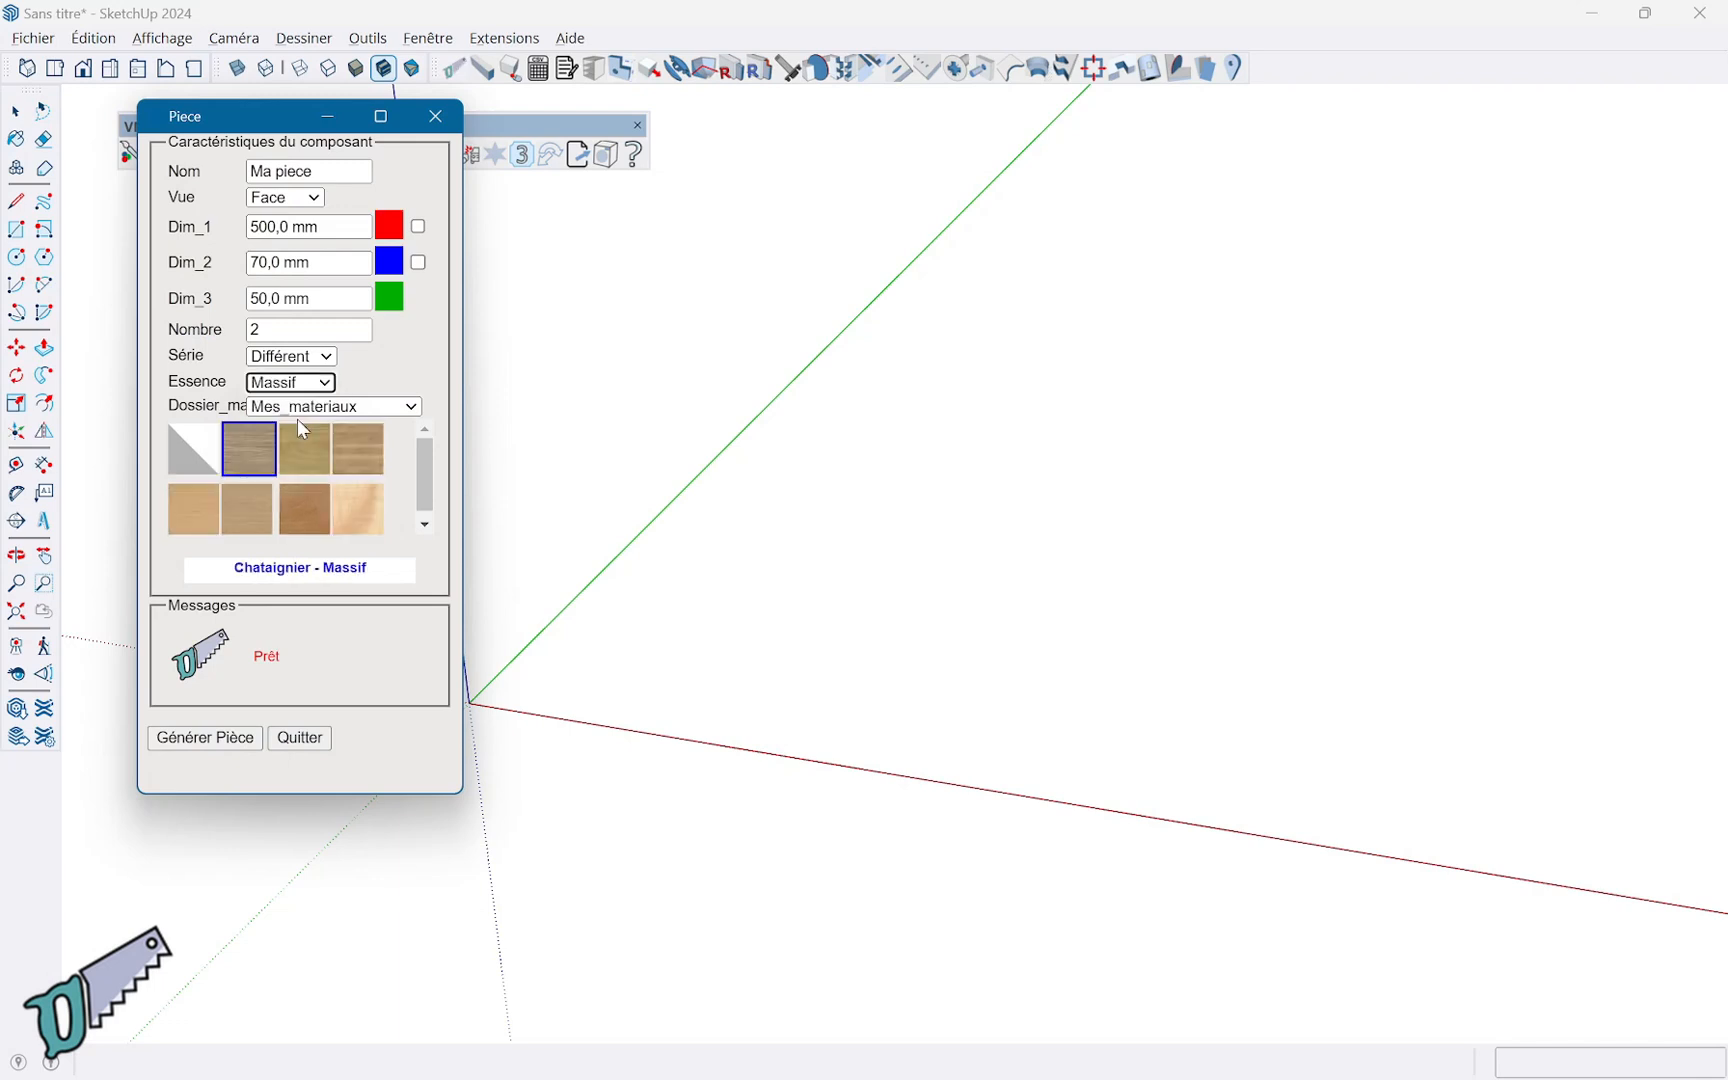
pyautogui.click(364, 463)
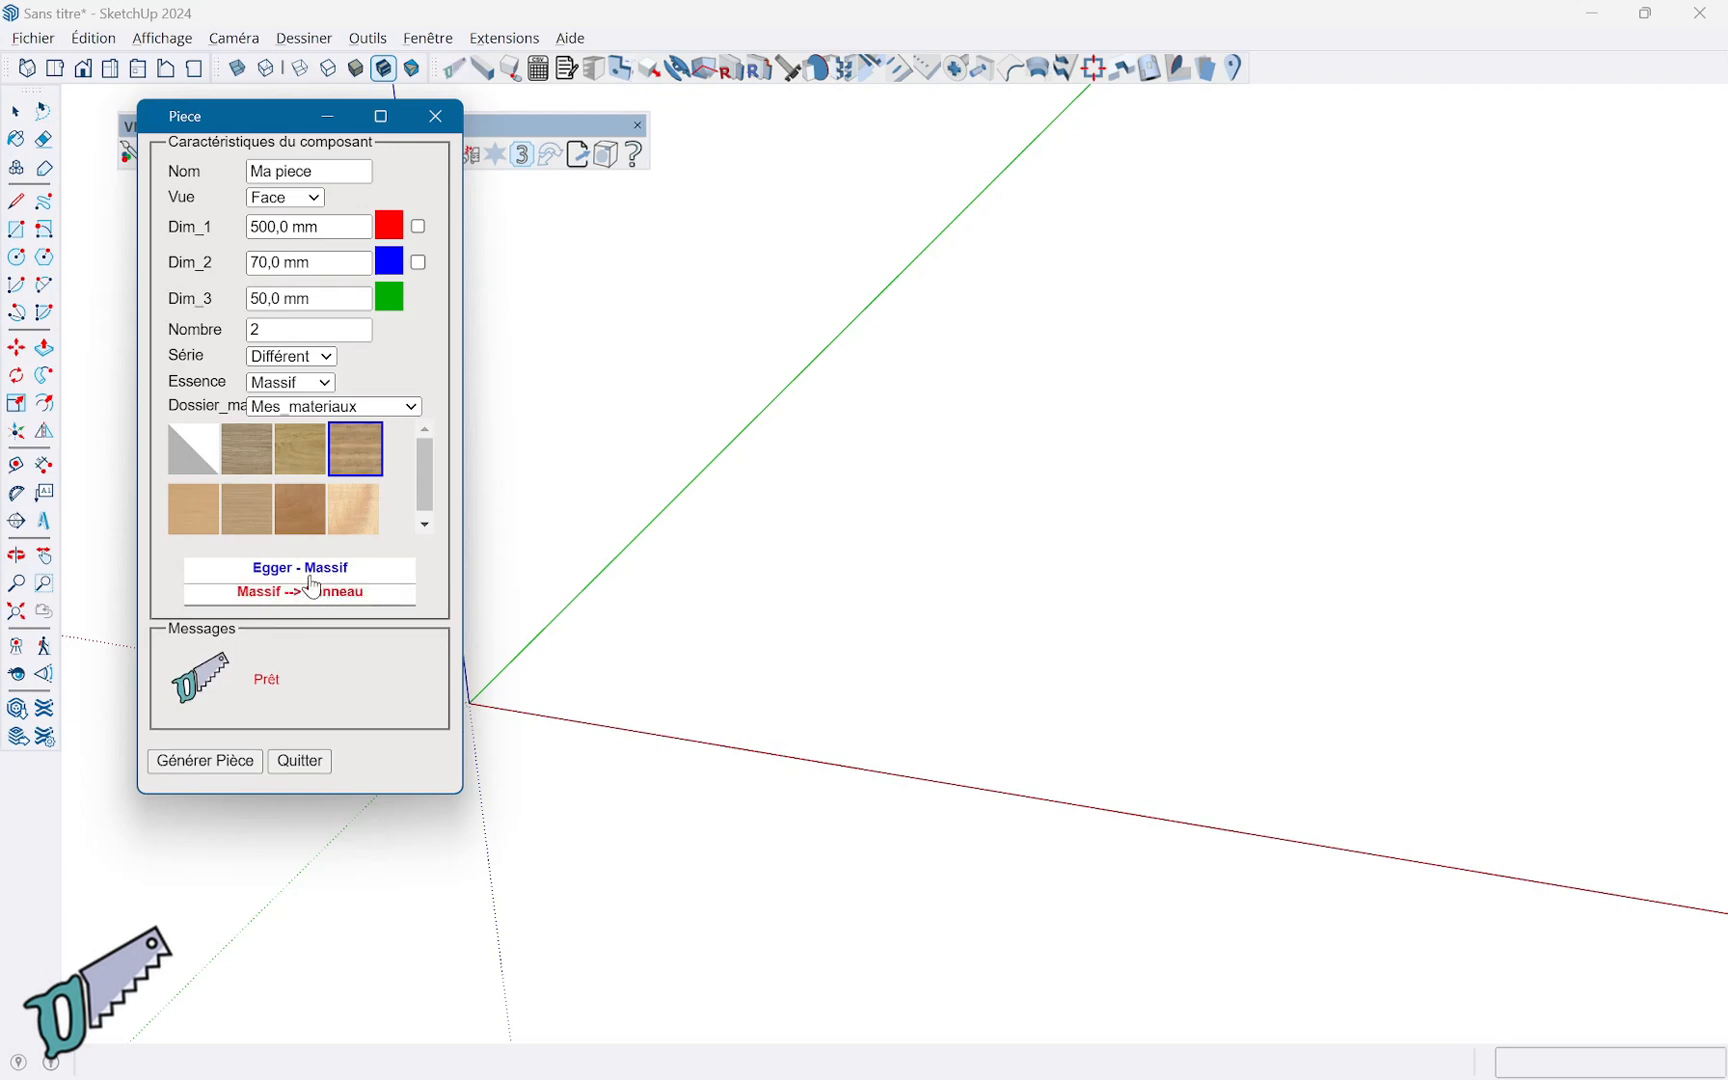
pyautogui.click(345, 598)
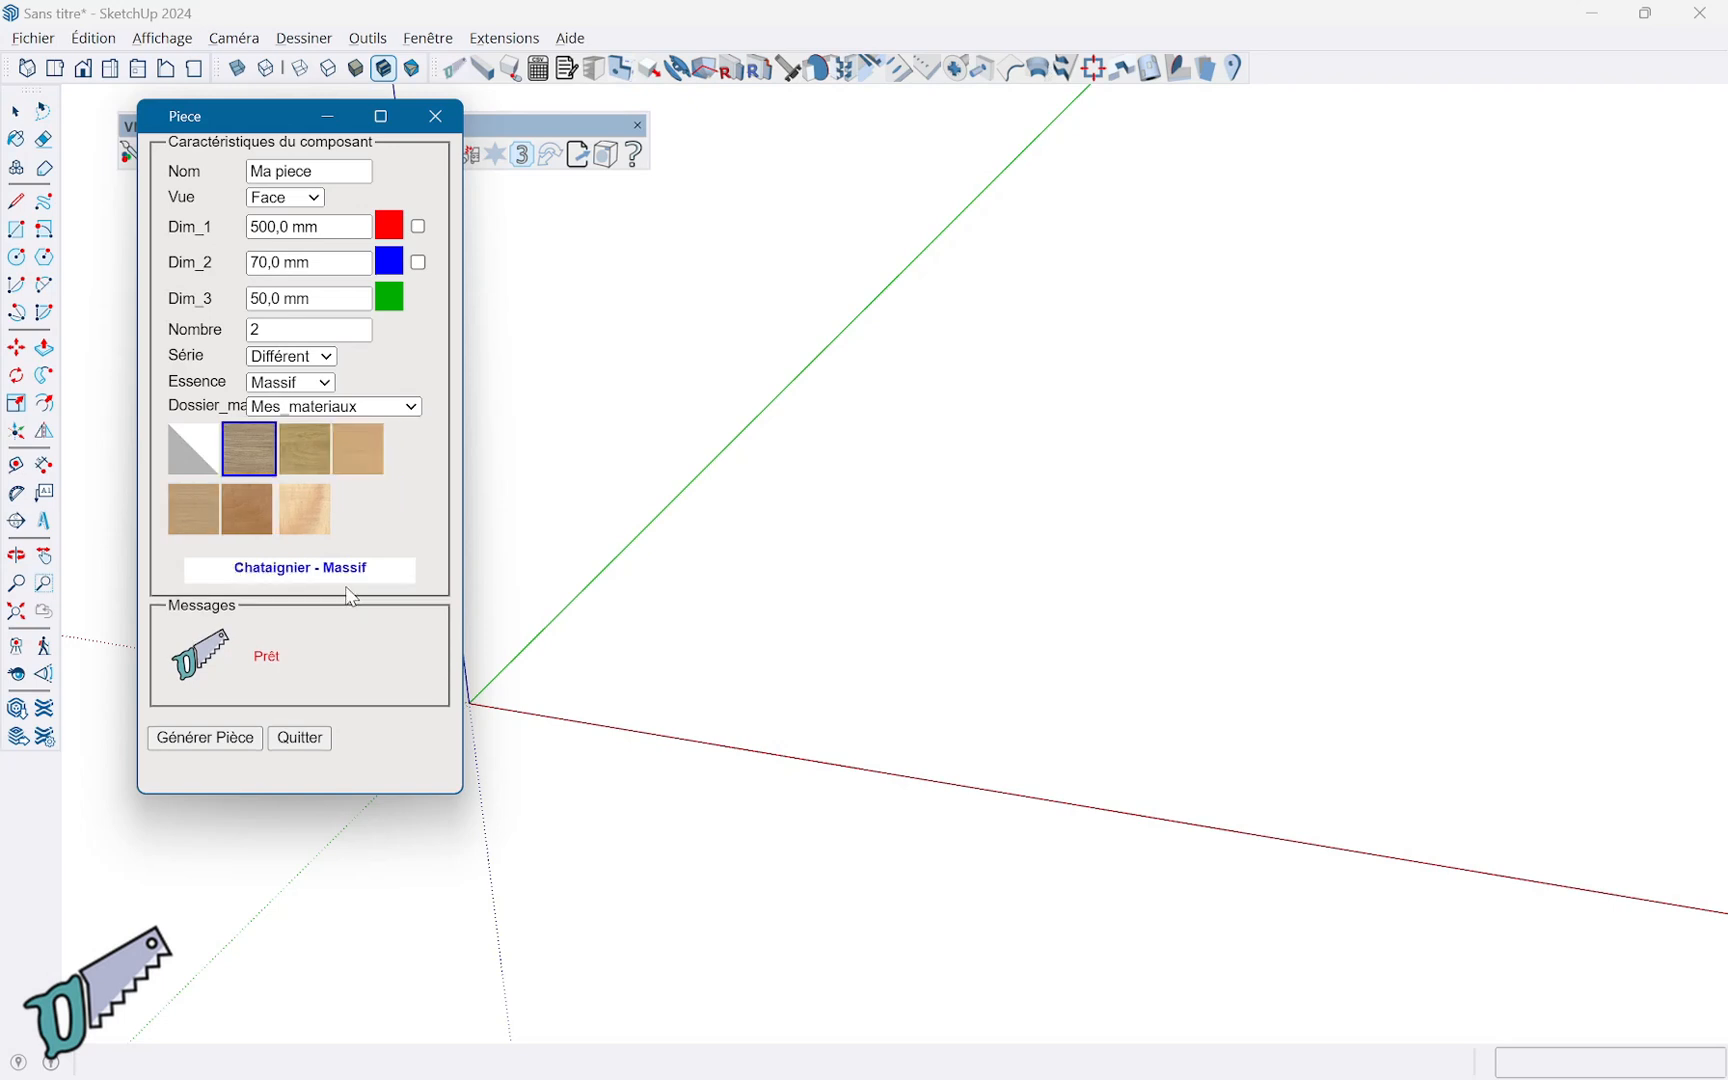
pyautogui.click(300, 738)
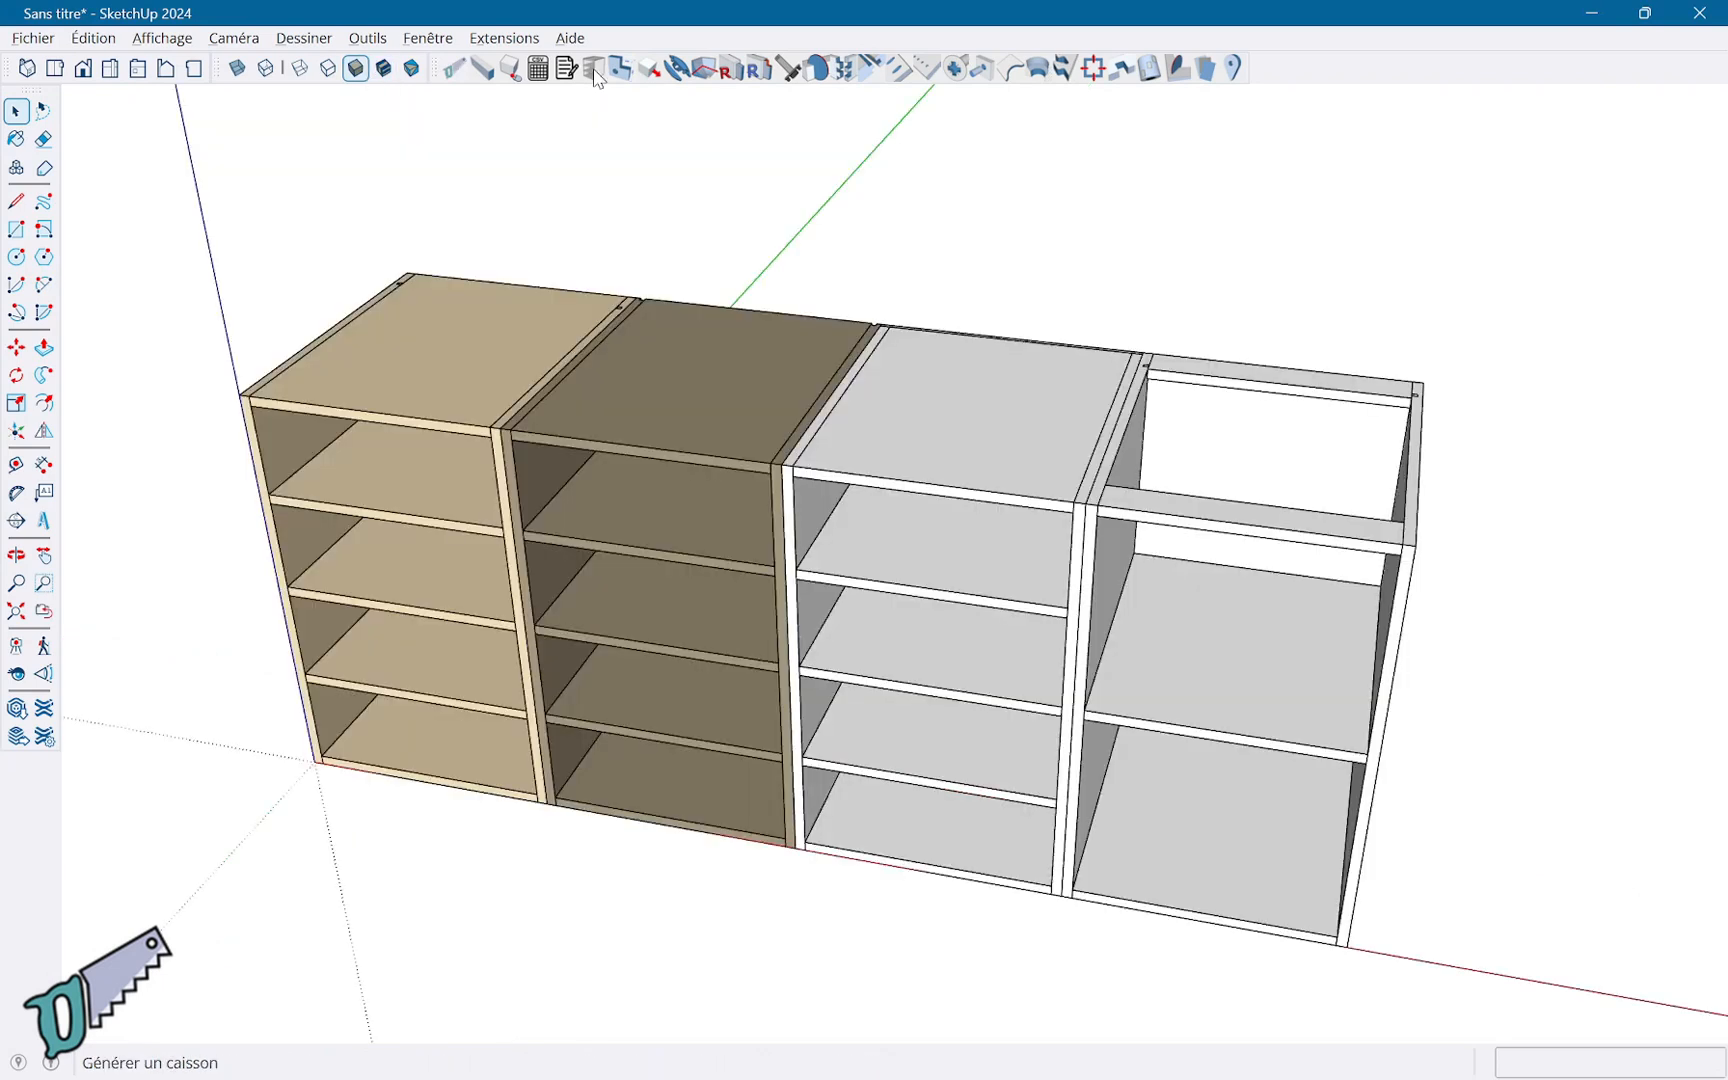
# Open the Caisson generator in the model with the four adjoining cabinets.
pyautogui.click(595, 72)
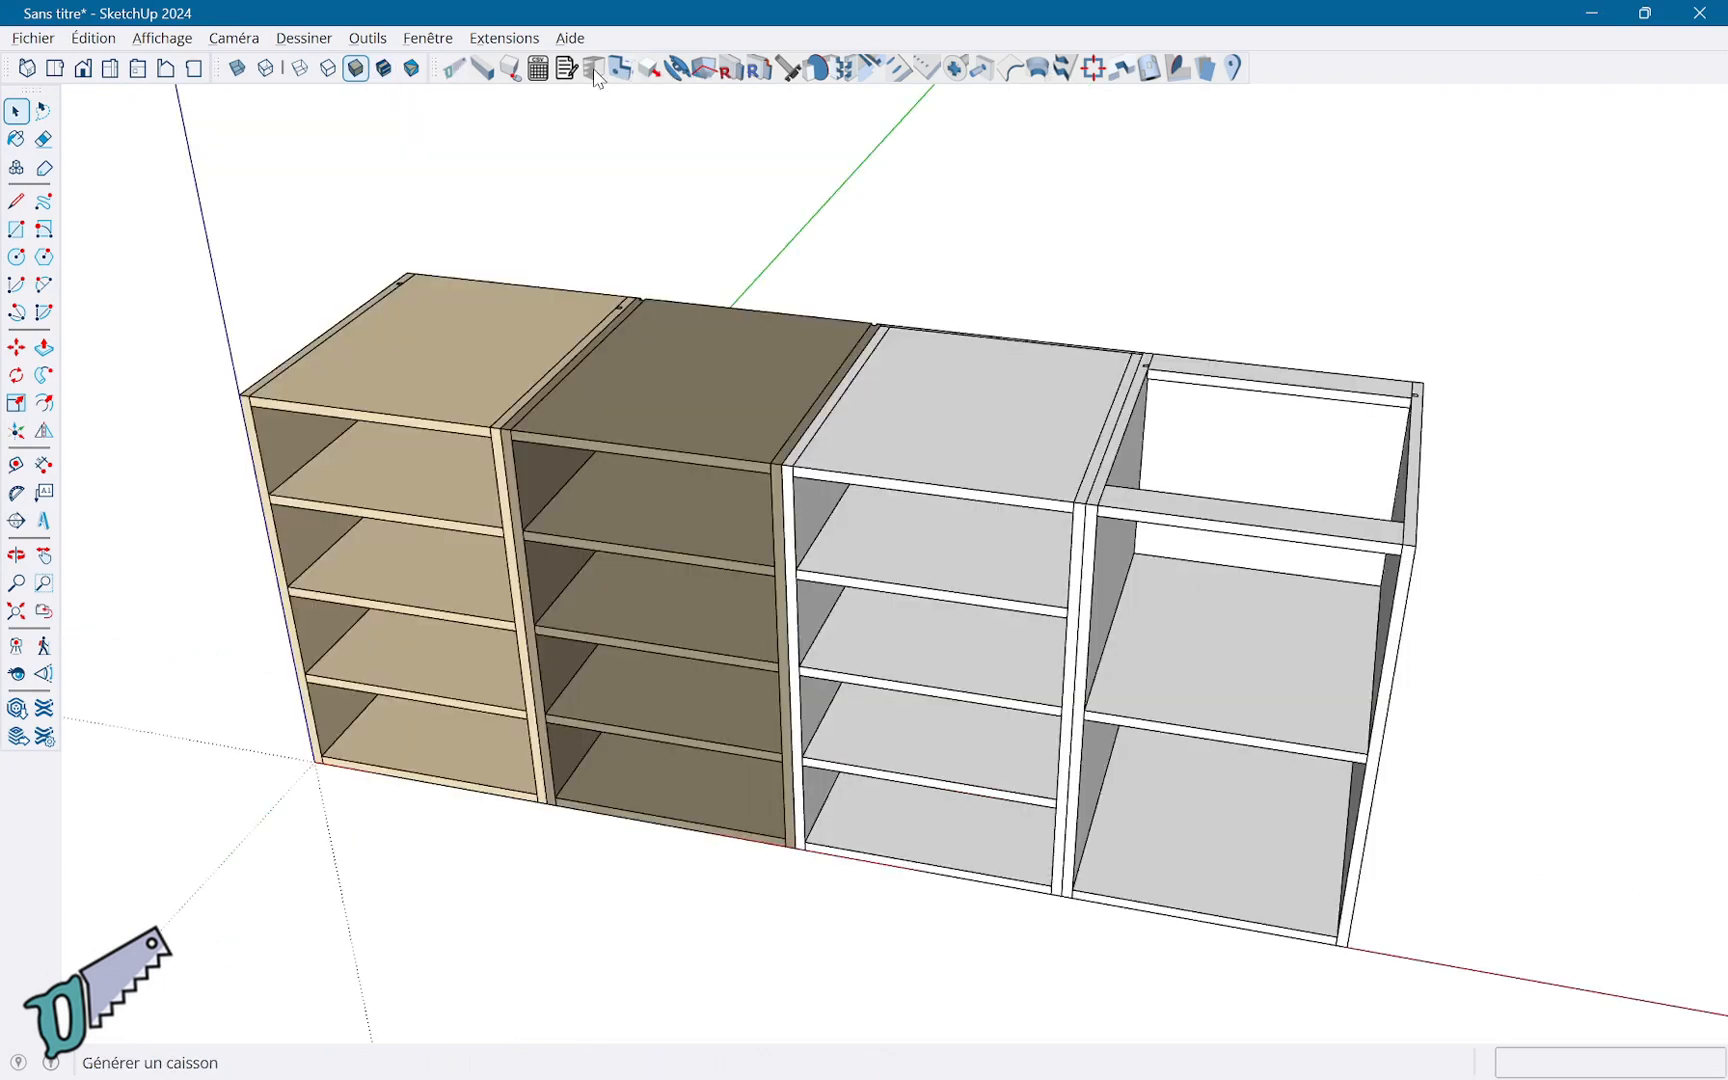